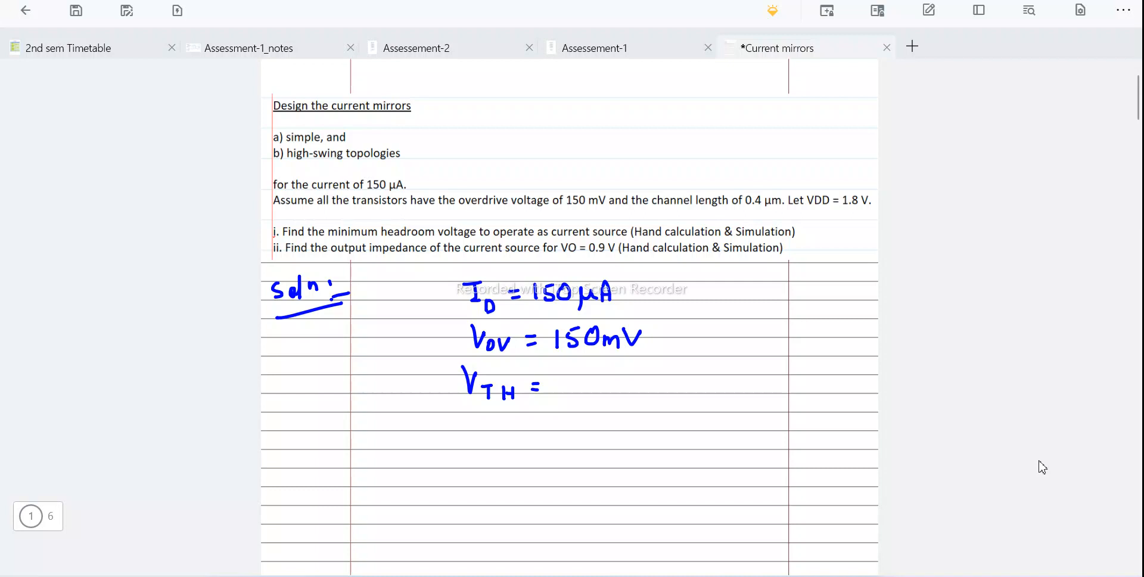
Sketch an NMOS transistor symbol with gate, drain and source leads in the blank space below the VTH line.
scroll(1013, 472, "down", 3)
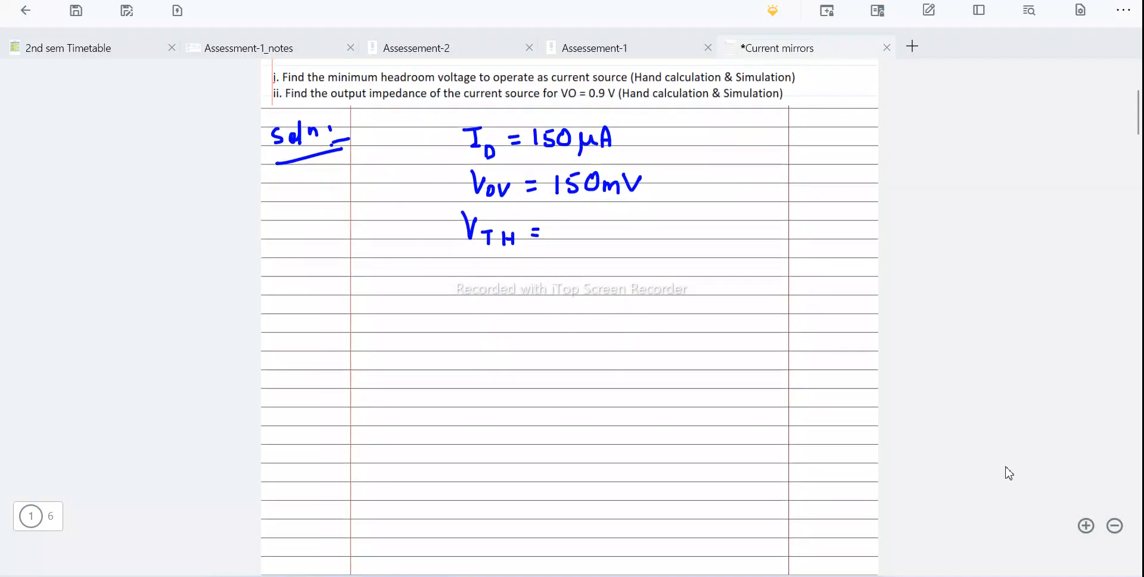
mouse_move(440, 322)
left_mouse_down()
mouse_move(436, 363)
mouse_move(411, 367)
mouse_move(440, 393)
mouse_move(435, 444)
left_mouse_up()
mouse_move(402, 365)
left_mouse_down()
mouse_move(402, 402)
mouse_move(342, 391)
left_mouse_up()
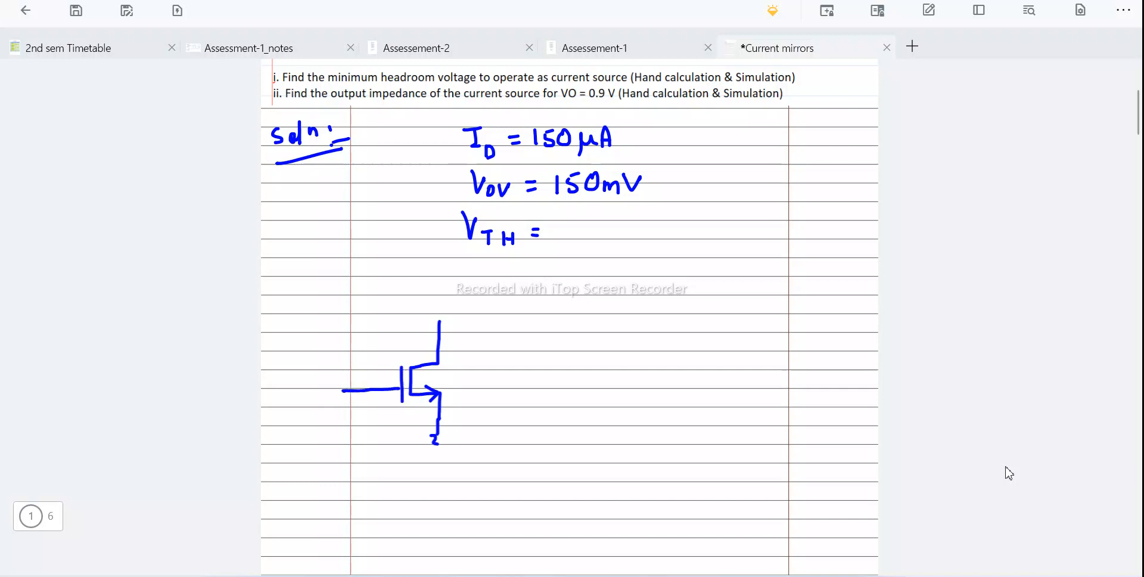
Label the sketched transistor's drain current with a downward arrow and ID = 150 µA, and mark its gate VG.
mouse_move(458, 334)
left_mouse_down()
mouse_move(457, 377)
mouse_move(486, 344)
mouse_move(477, 361)
left_mouse_up()
left_click_drag(472, 362, 488, 371)
mouse_move(488, 356)
left_mouse_down()
mouse_move(498, 365)
mouse_move(489, 370)
mouse_move(516, 355)
left_mouse_up()
left_click_drag(506, 364, 537, 363)
left_click(539, 351)
left_click_drag(540, 342, 560, 342)
mouse_move(575, 347)
left_mouse_down()
mouse_move(570, 368)
mouse_move(591, 362)
left_mouse_up()
left_click_drag(591, 365, 607, 354)
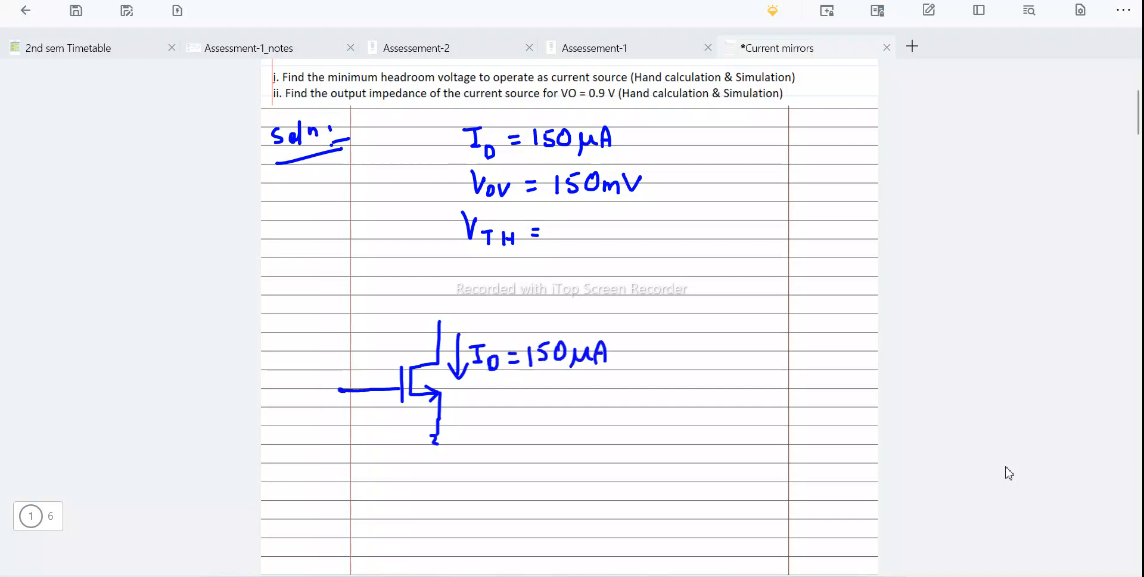
mouse_move(311, 364)
left_mouse_down()
mouse_move(318, 386)
mouse_move(348, 389)
left_mouse_up()
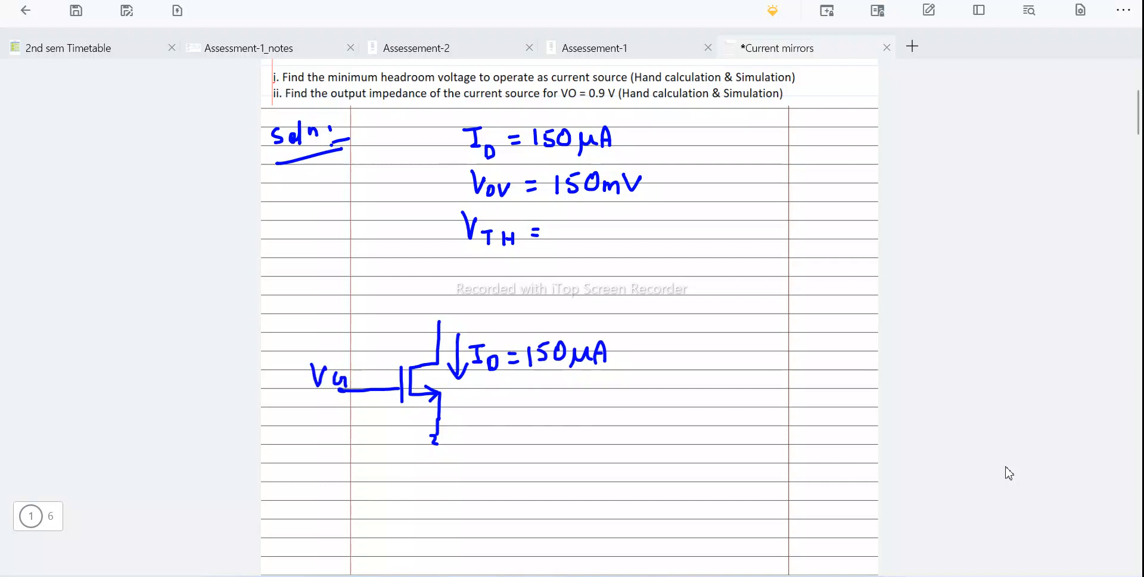
Write VOV = 150m and the relation VGS − VT = 0.15 below the drain current label.
mouse_move(537, 407)
left_mouse_down()
mouse_move(543, 430)
mouse_move(552, 410)
left_mouse_up()
left_click_drag(562, 419, 616, 416)
mouse_move(607, 424)
left_mouse_down()
mouse_move(650, 420)
mouse_move(661, 403)
left_mouse_up()
left_click_drag(669, 400, 704, 418)
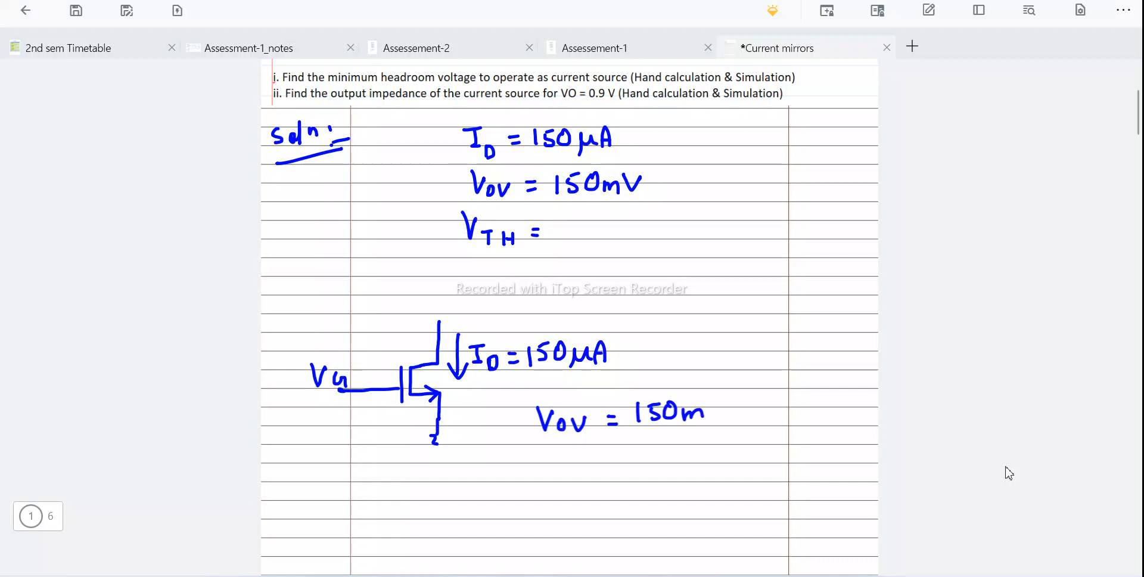
mouse_move(517, 450)
left_mouse_down()
mouse_move(535, 451)
mouse_move(548, 481)
mouse_move(614, 451)
left_mouse_up()
mouse_move(617, 467)
left_mouse_down()
mouse_move(630, 465)
mouse_move(626, 485)
mouse_move(660, 464)
left_mouse_up()
mouse_move(649, 474)
left_mouse_down()
mouse_move(677, 474)
mouse_move(686, 456)
mouse_move(703, 474)
left_mouse_up()
left_click(693, 472)
mouse_move(712, 458)
left_mouse_down()
mouse_move(709, 472)
mouse_move(720, 455)
left_mouse_up()
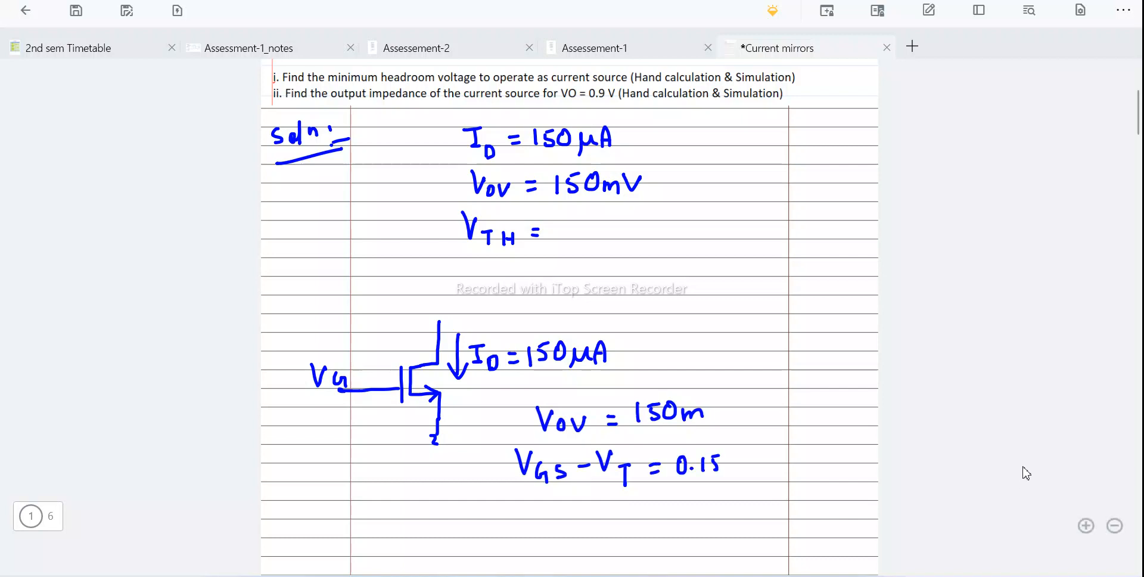
Write the gate voltage equation VG = VT + 0.15 under the overdrive relation.
mouse_move(550, 497)
left_mouse_down()
mouse_move(587, 516)
mouse_move(609, 510)
left_mouse_up()
left_click_drag(602, 517, 644, 496)
mouse_move(649, 507)
left_mouse_down()
mouse_move(662, 526)
mouse_move(697, 510)
left_mouse_up()
mouse_move(689, 503)
left_mouse_down()
mouse_move(690, 518)
mouse_move(708, 503)
mouse_move(724, 511)
left_mouse_up()
mouse_move(734, 499)
left_mouse_down()
mouse_move(734, 518)
mouse_move(746, 518)
mouse_move(756, 497)
left_mouse_up()
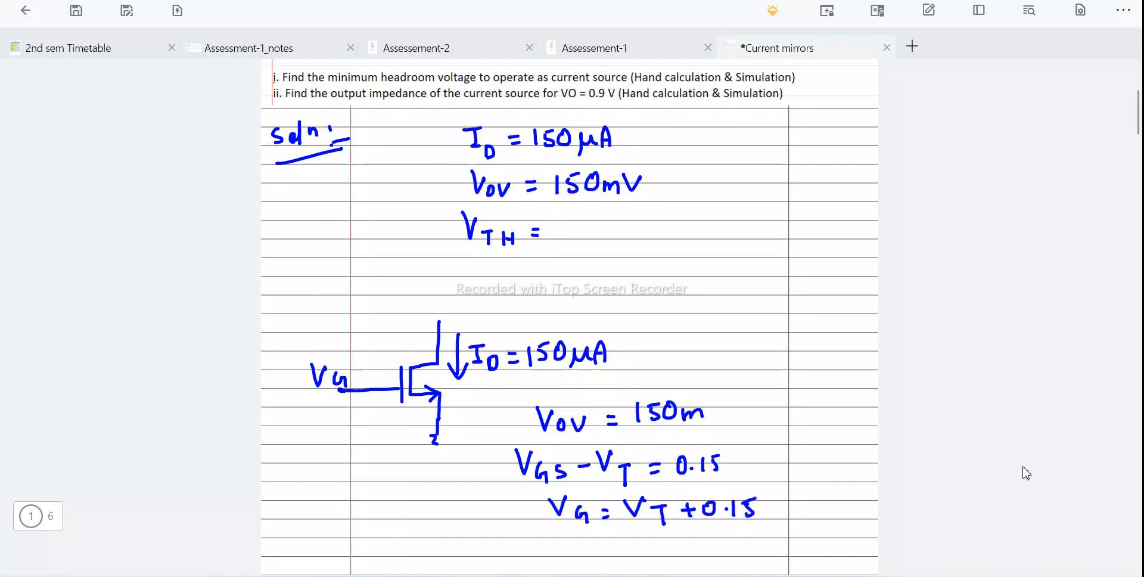
Write W = ⇒ 150 µA below the gate voltage equation, leaving the width value blank.
scroll(1026, 473, "down", 4)
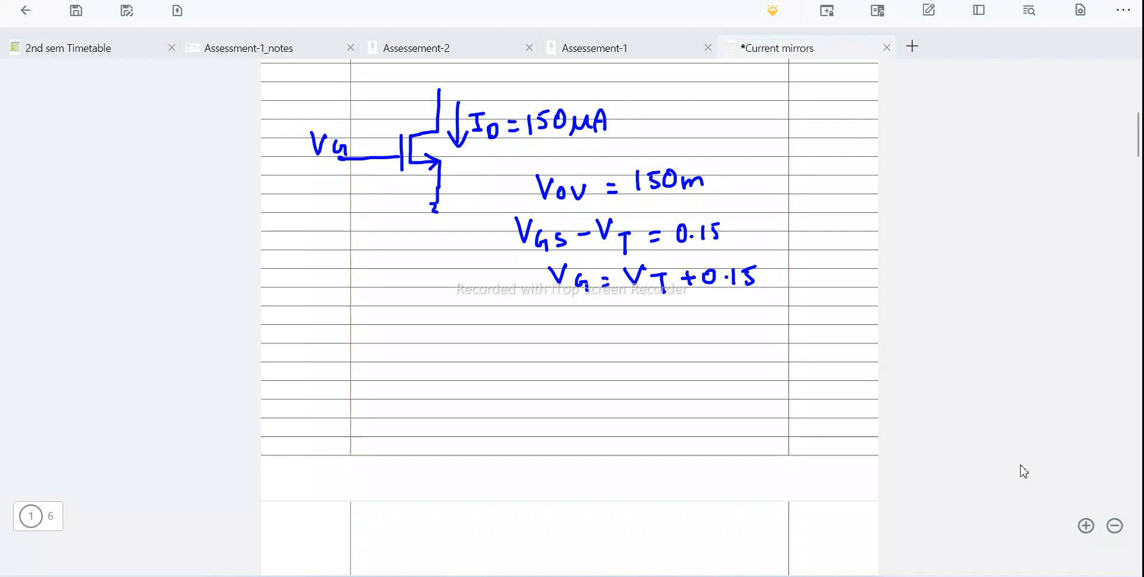
mouse_move(391, 348)
left_mouse_down()
mouse_move(436, 370)
mouse_move(486, 361)
left_mouse_up()
mouse_move(469, 375)
left_mouse_down()
mouse_move(487, 373)
mouse_move(494, 384)
left_mouse_up()
left_click_drag(547, 356, 546, 378)
mouse_move(562, 357)
left_mouse_down()
mouse_move(561, 374)
mouse_move(577, 351)
left_mouse_up()
left_click_drag(590, 351, 613, 391)
mouse_move(615, 372)
left_mouse_down()
mouse_move(631, 363)
mouse_move(654, 379)
left_mouse_up()
left_click_drag(640, 370, 651, 368)
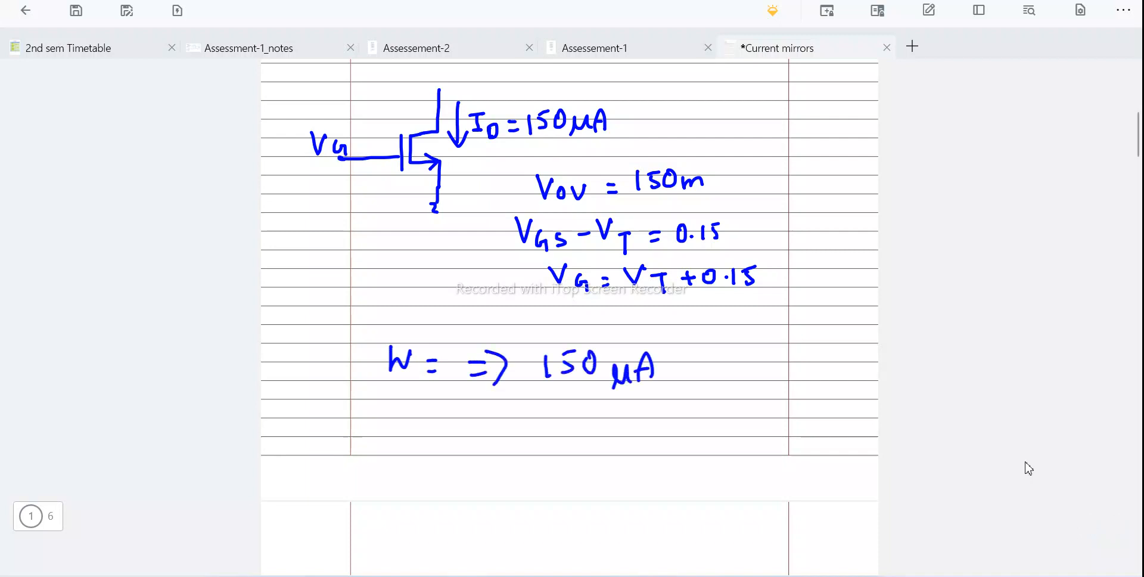
Write the trial width W = 4 µm at the start of the next page.
scroll(1031, 467, "down", 3)
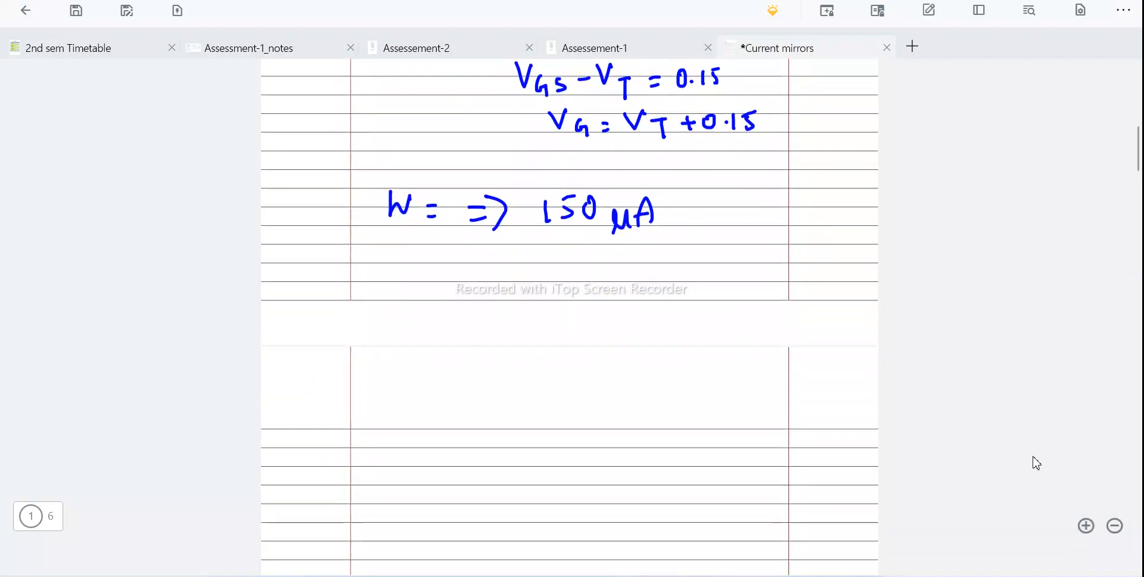
mouse_move(399, 406)
left_mouse_down()
mouse_move(408, 418)
mouse_move(419, 404)
mouse_move(443, 425)
mouse_move(460, 419)
mouse_move(467, 438)
mouse_move(489, 429)
left_mouse_up()
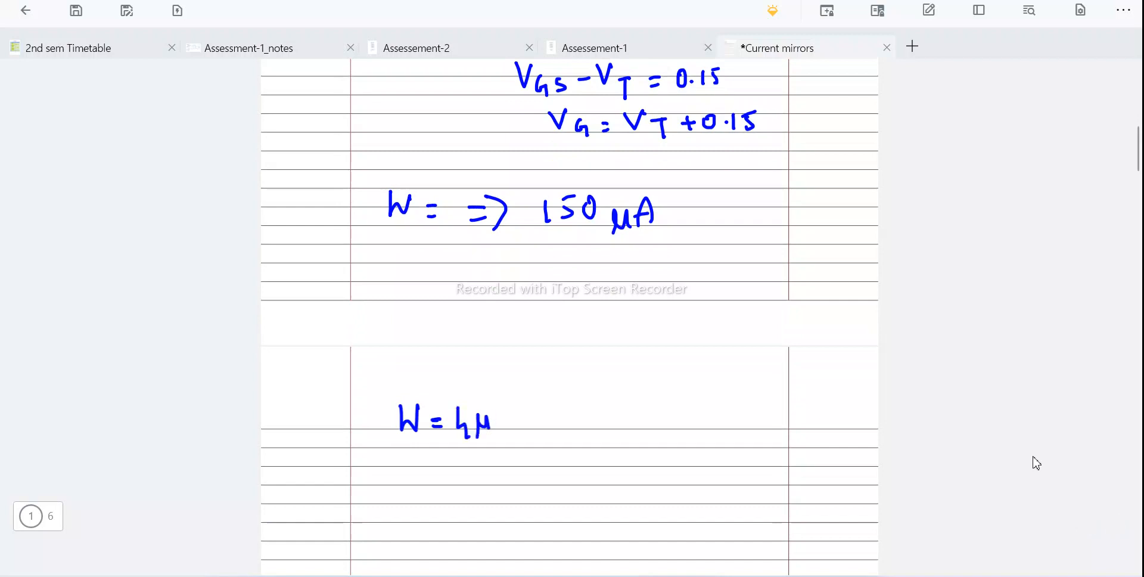
left_click_drag(495, 430, 516, 427)
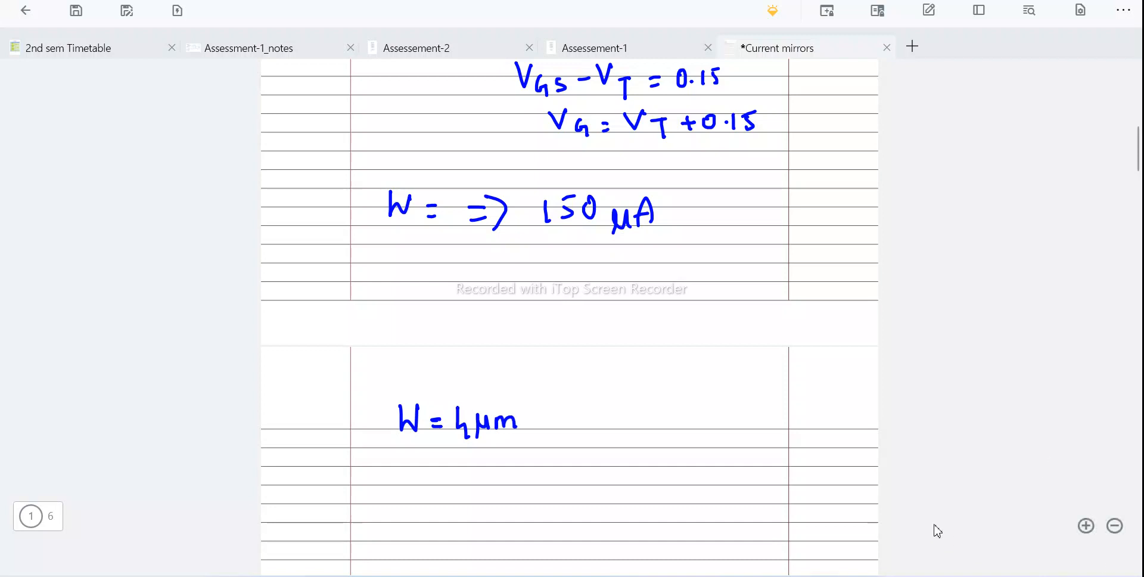
Switch to the Virtuoso schematic in VMware Horizon, set transistor M0's total width to 4u and save the schematic.
mouse_move(619, 576)
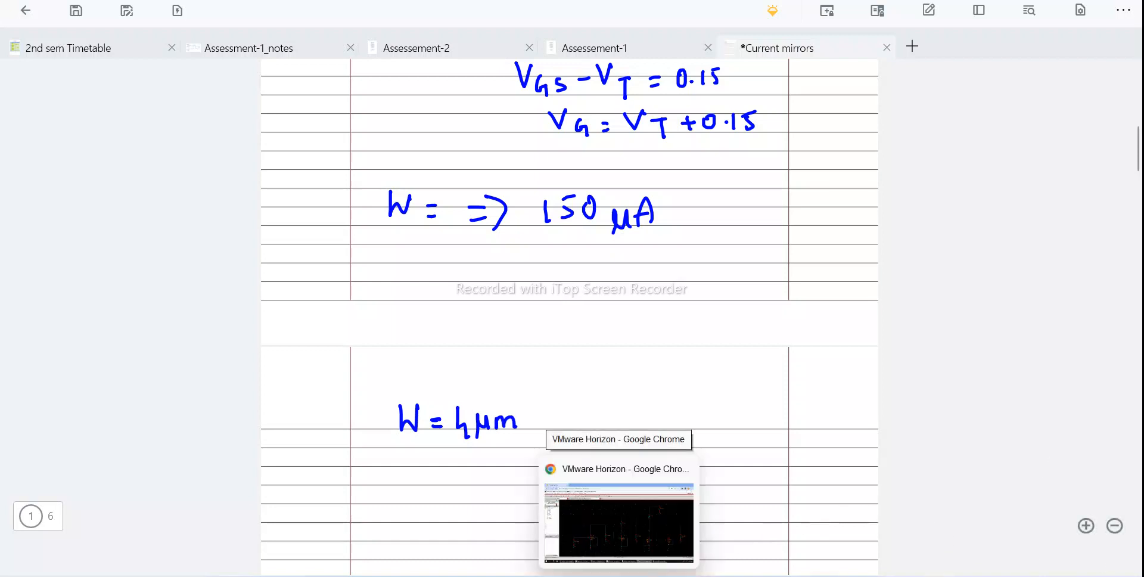
left_click(619, 522)
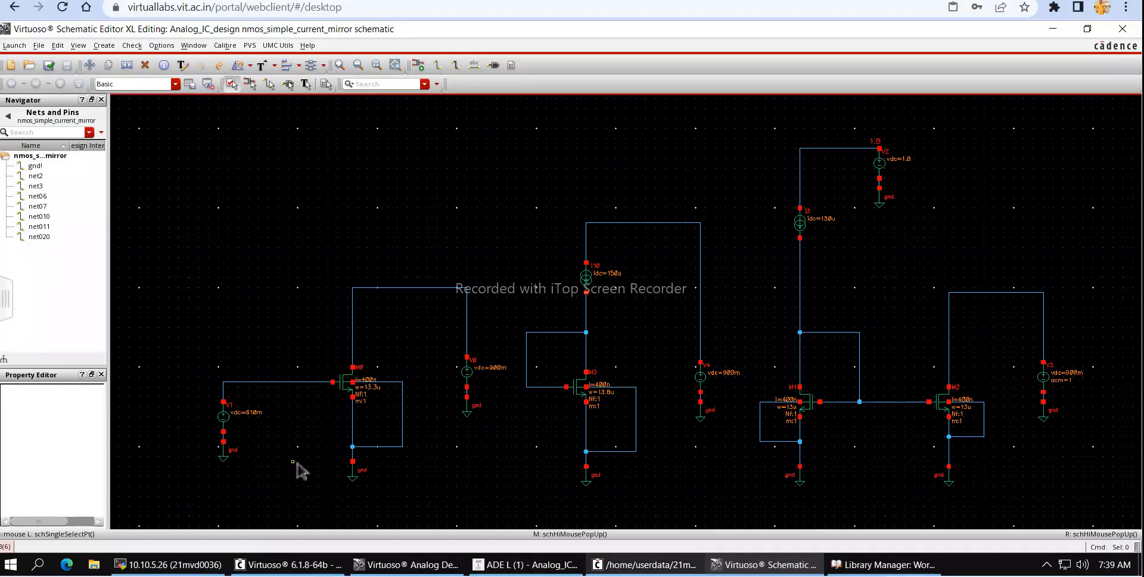
scroll(304, 465, "up", 2, "ctrl")
left_click(387, 326)
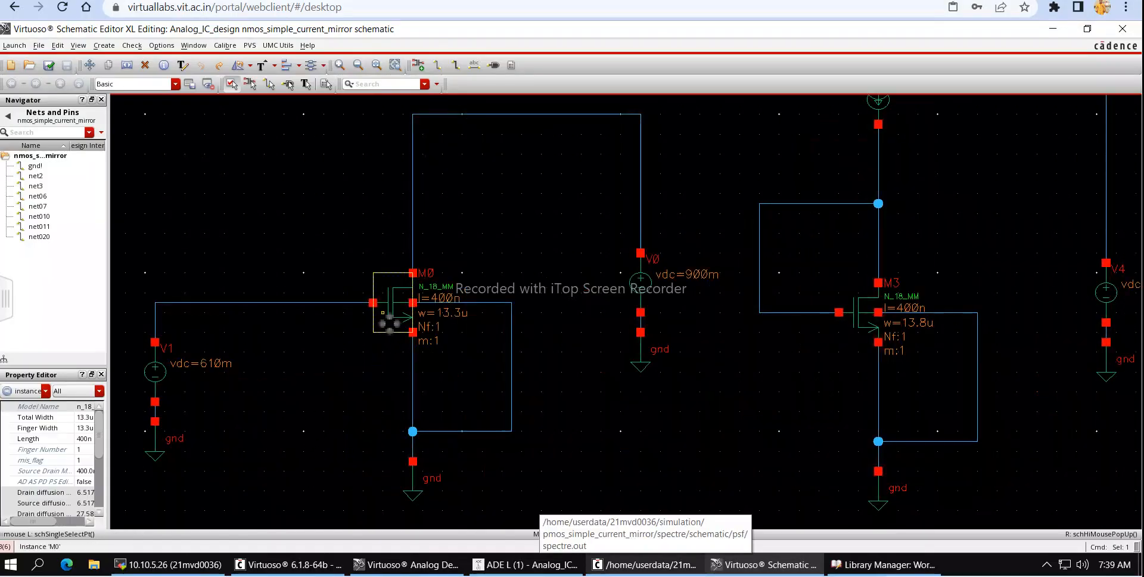
key("q")
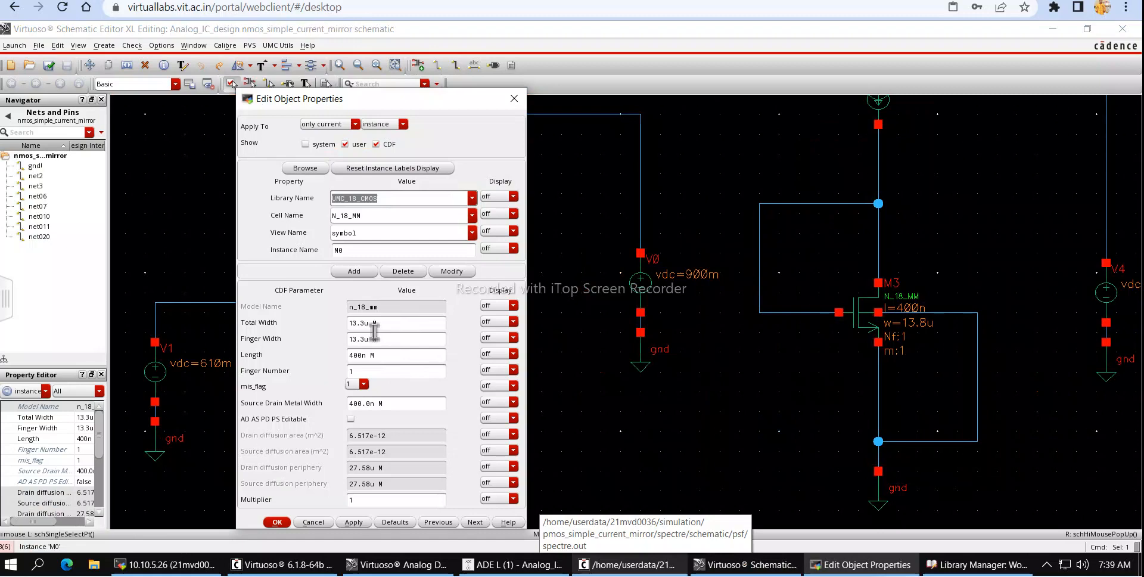
left_click_drag(365, 323, 349, 323)
type("4")
left_click(364, 522)
left_click(284, 523)
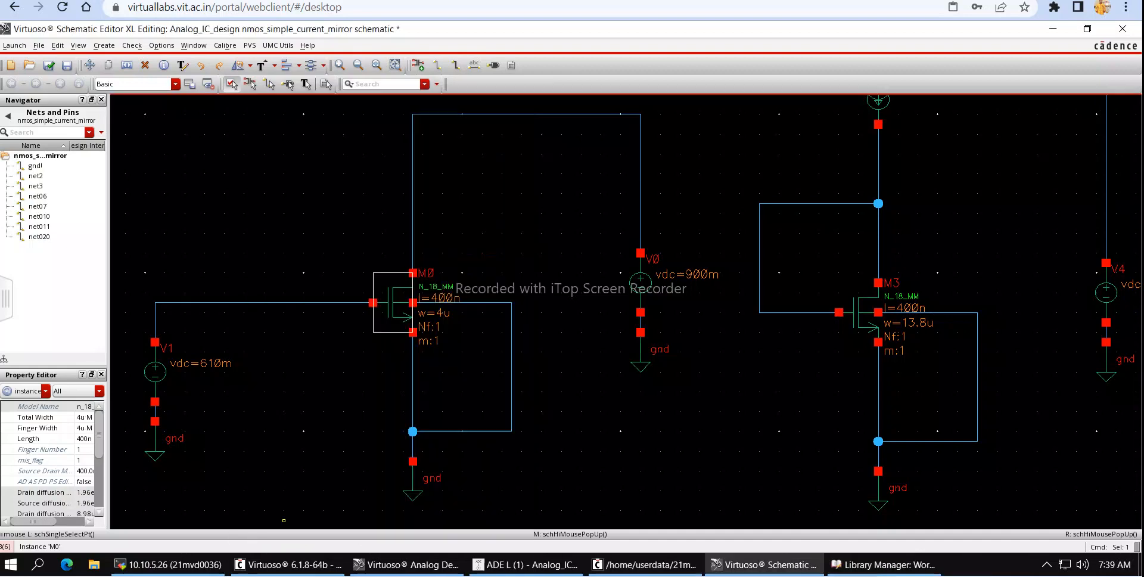
left_click(58, 65)
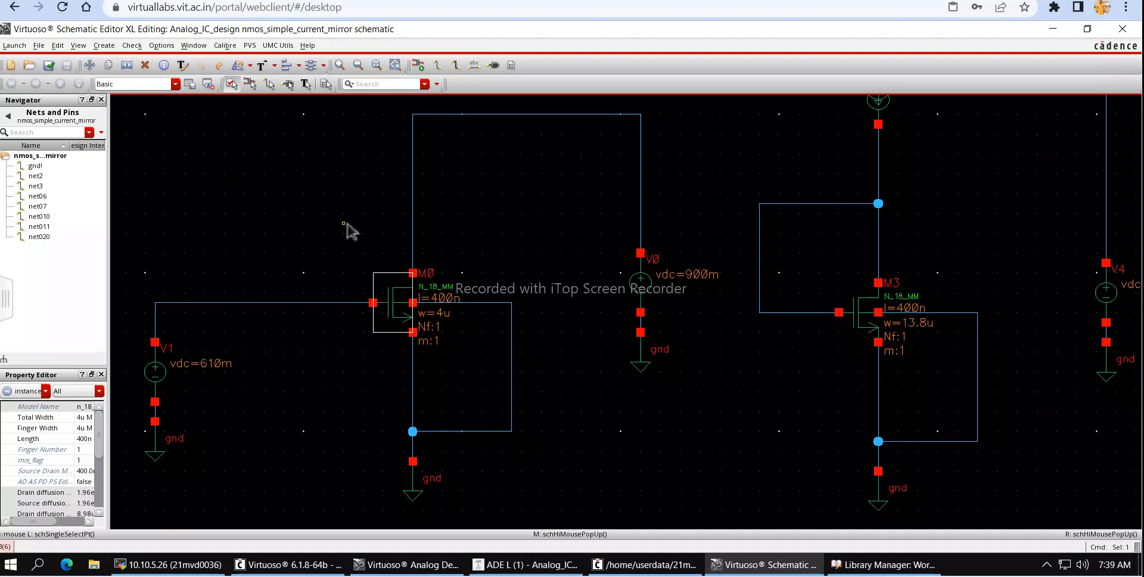
Launch ADE L for the nmos_simple_current_mirror schematic and restore its state from before the crash.
left_click(16, 46)
left_click(21, 59)
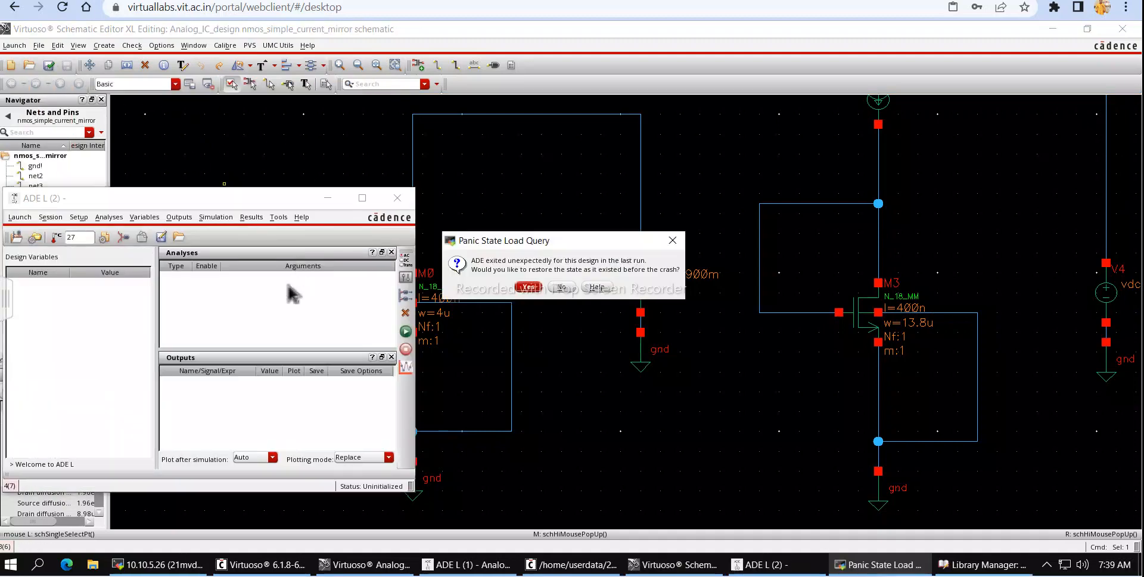
left_click(529, 287)
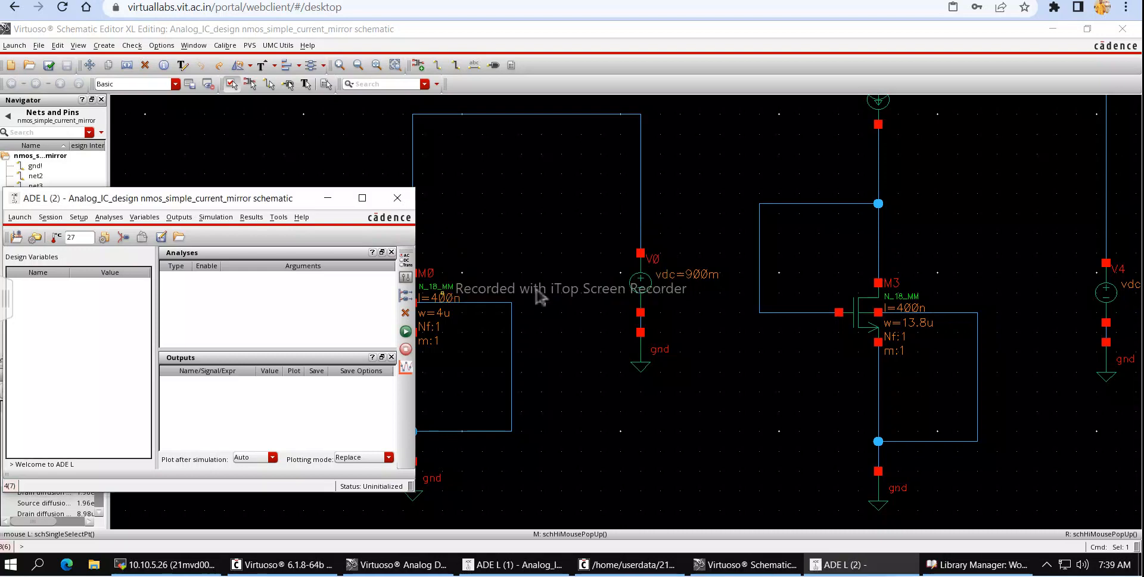
right_click(275, 298)
left_click(229, 309)
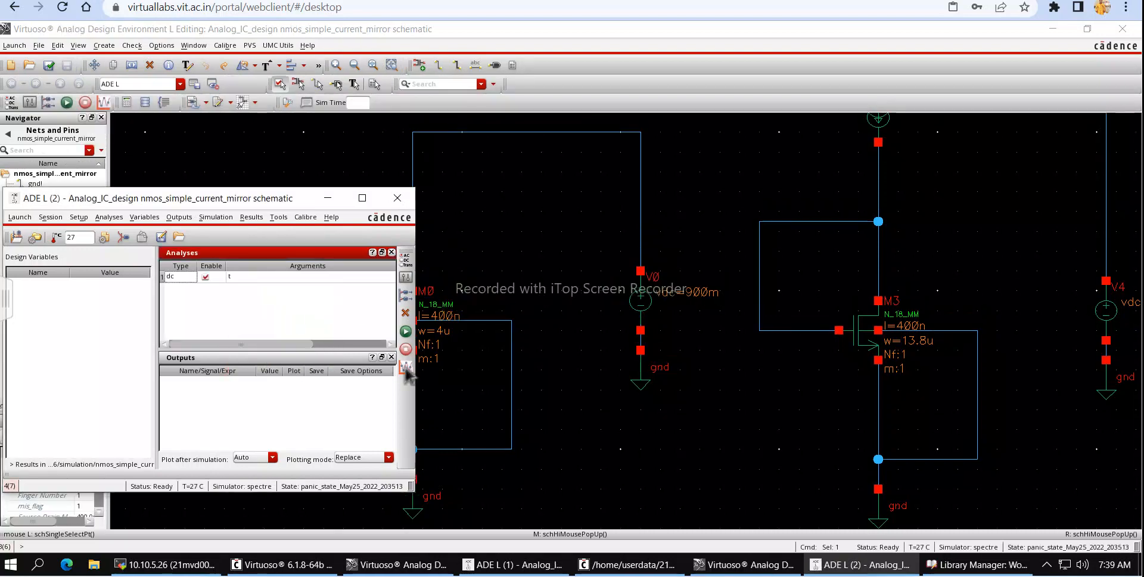
Run the DC simulation and annotate the DC operating points on the schematic, bringing the schematic to the front.
left_click(407, 334)
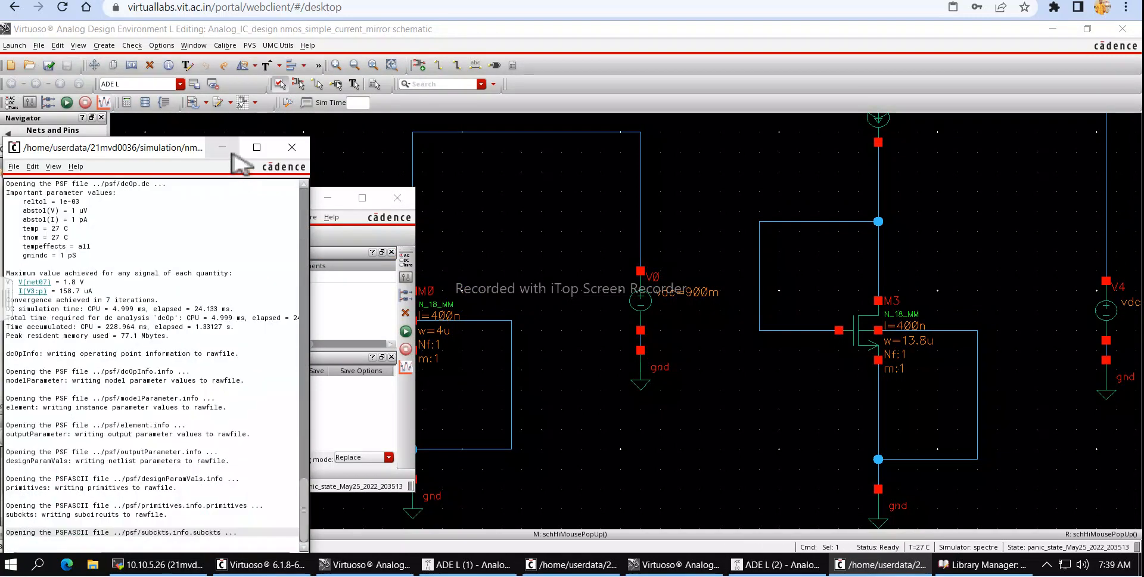
left_click(232, 154)
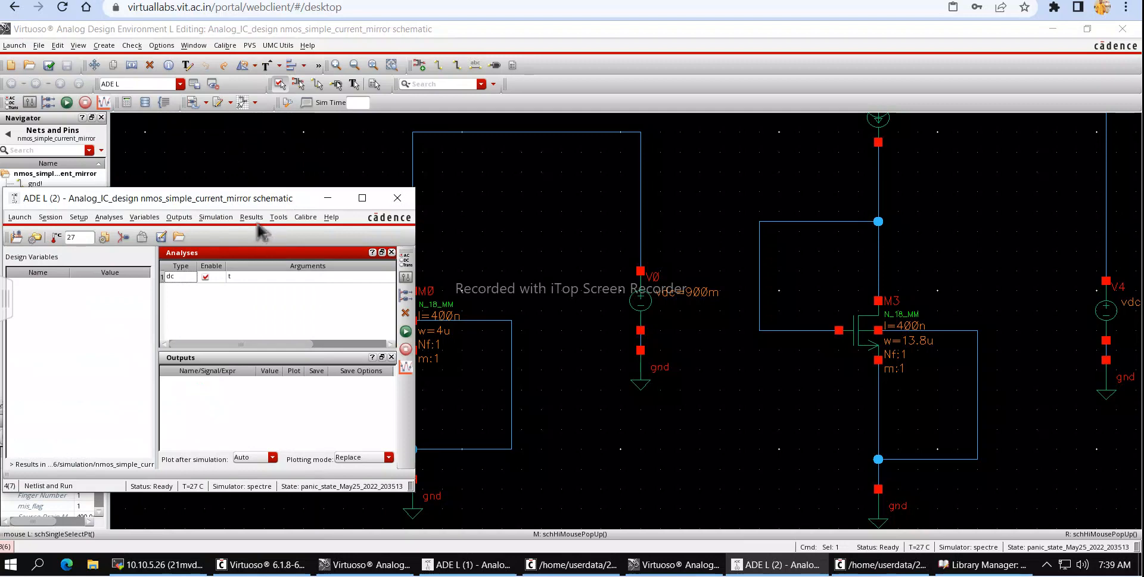
left_click(260, 222)
mouse_move(316, 279)
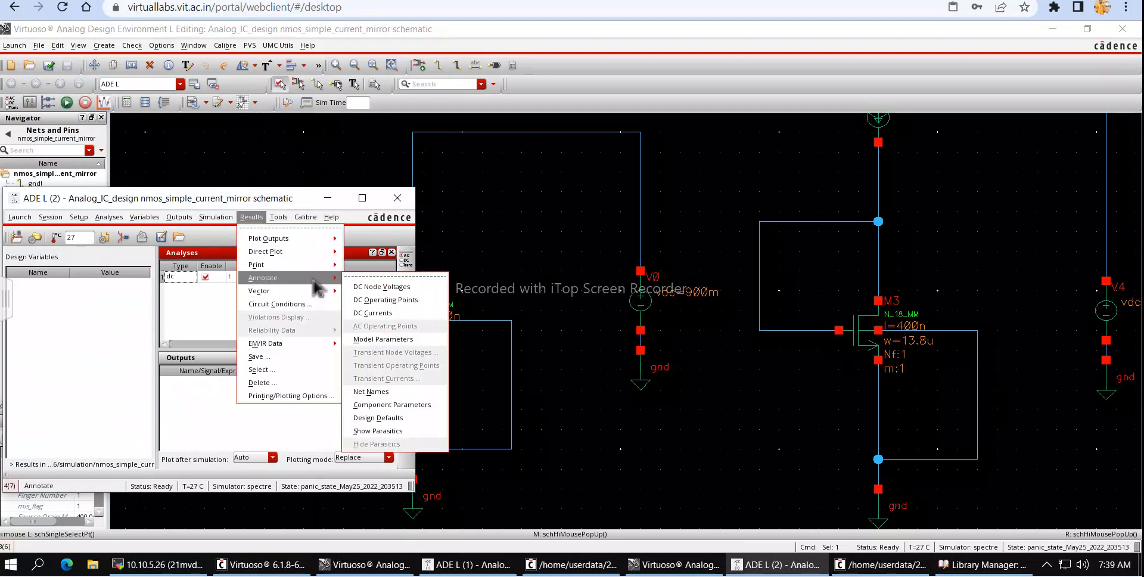
left_click(386, 300)
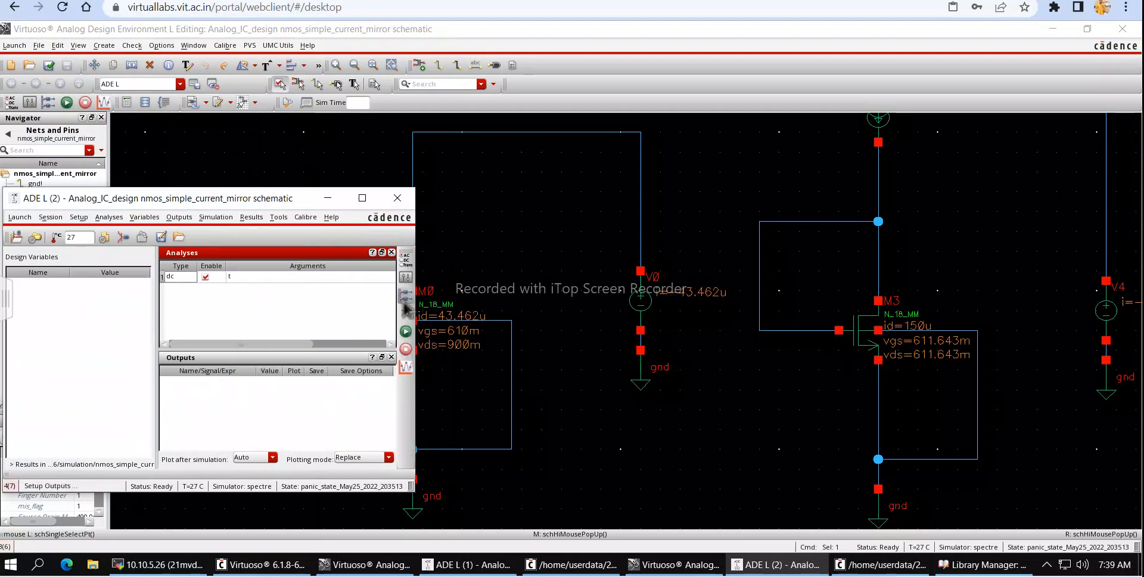
left_click(266, 173)
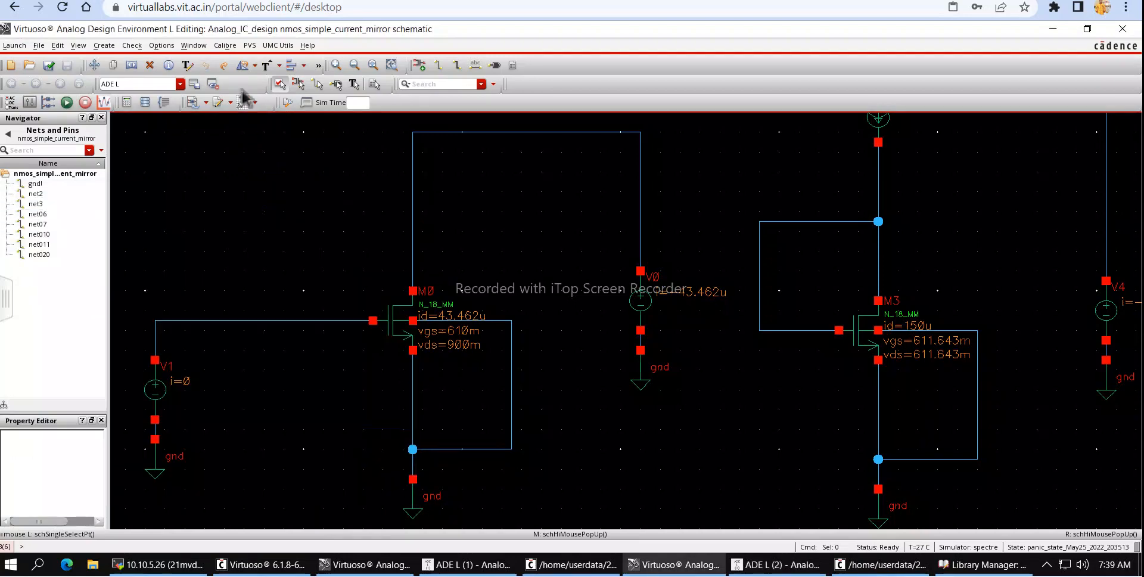
Open the schematic's annotation setup and select the N_18_MM cell of the UMC library.
left_click(83, 47)
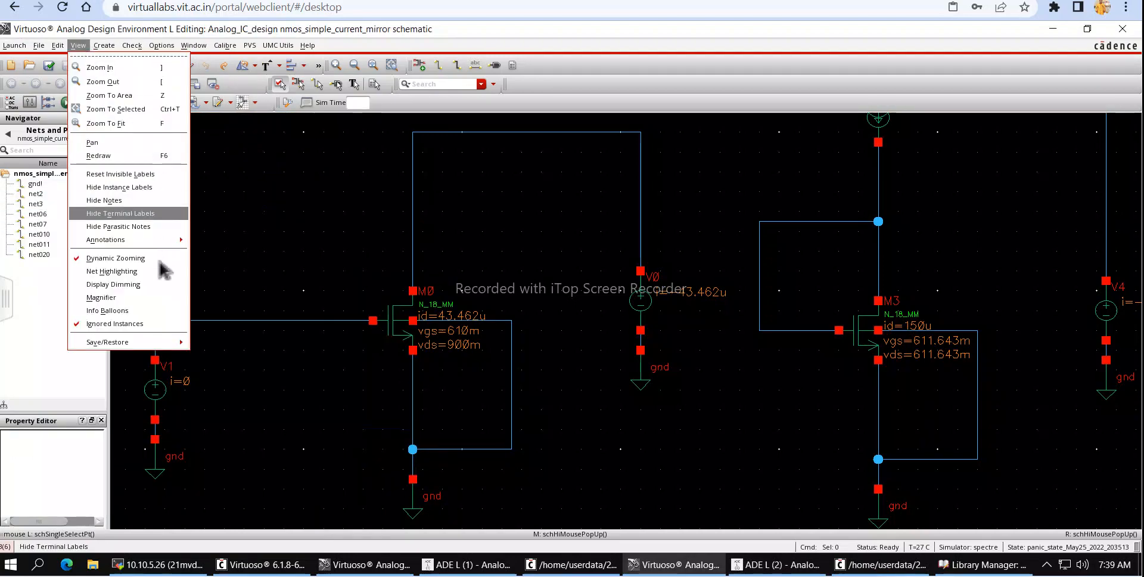
mouse_move(161, 239)
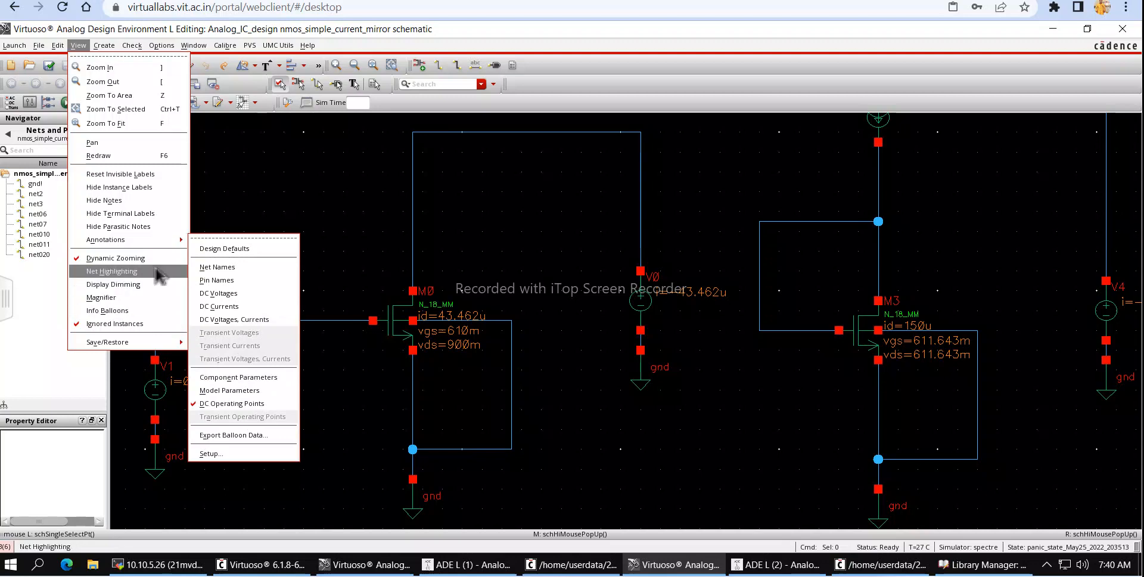
left_click(262, 462)
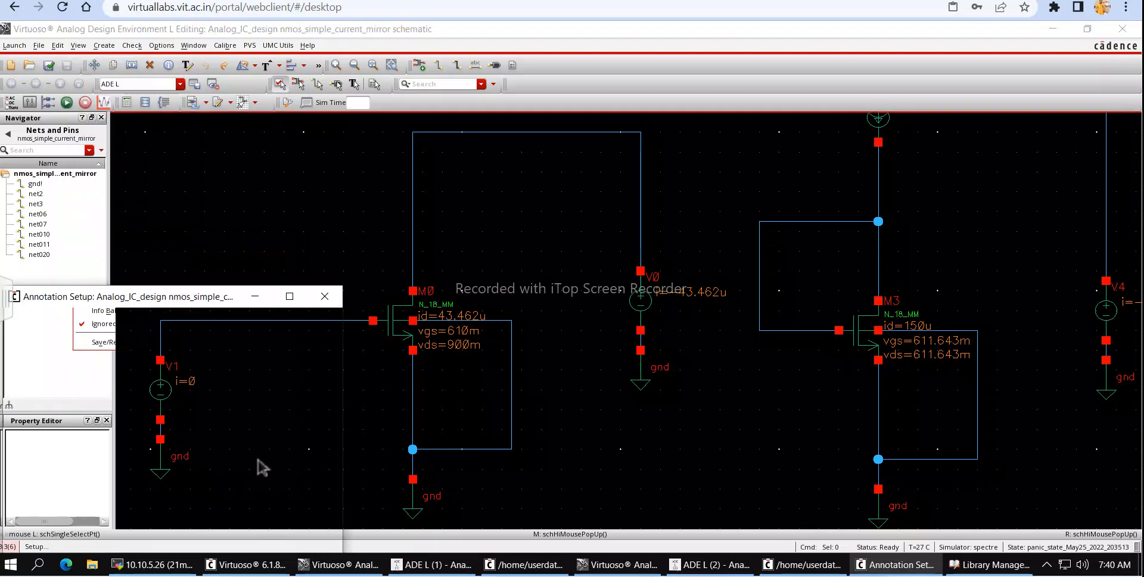
left_click_drag(196, 296, 245, 185)
left_click(202, 279)
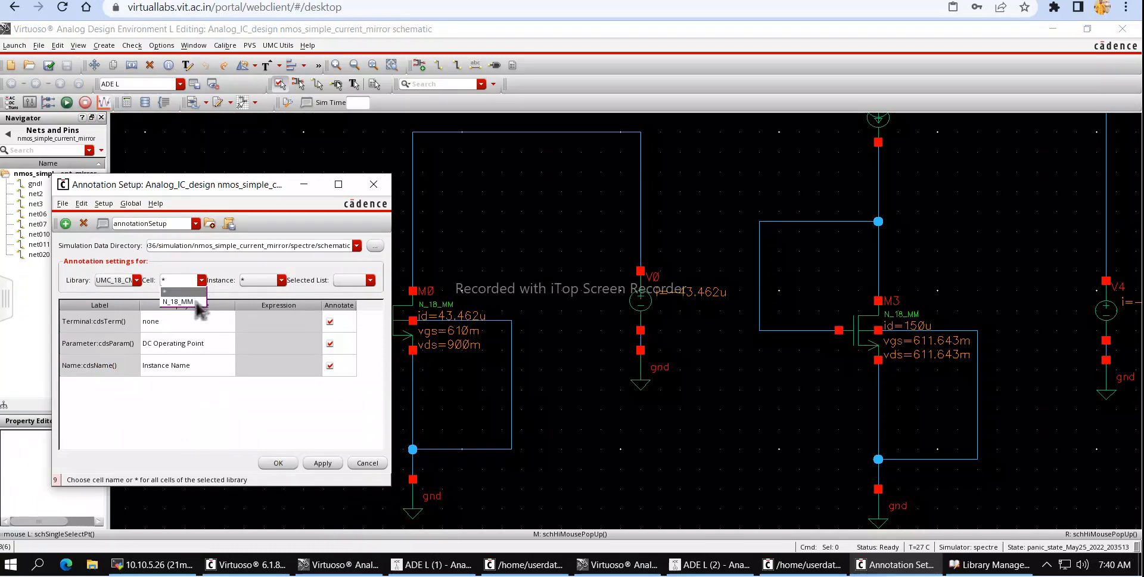
left_click(179, 302)
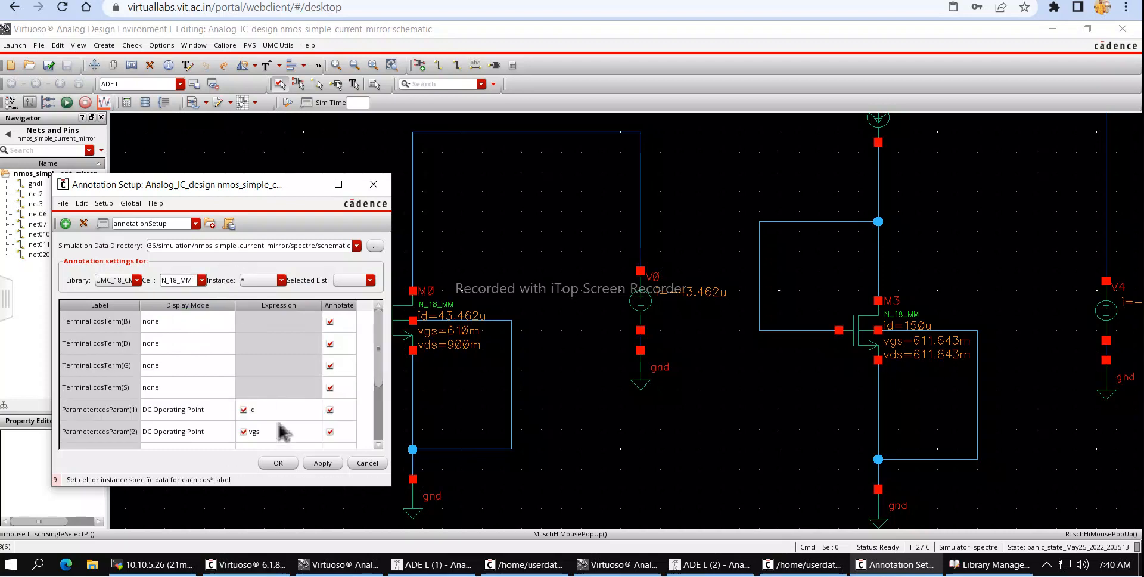
Set the expression of annotation parameter cdsParam(3) to vth.
scroll(282, 431, "down", 3)
double_click(280, 372)
type("vvvvvvvvvvv")
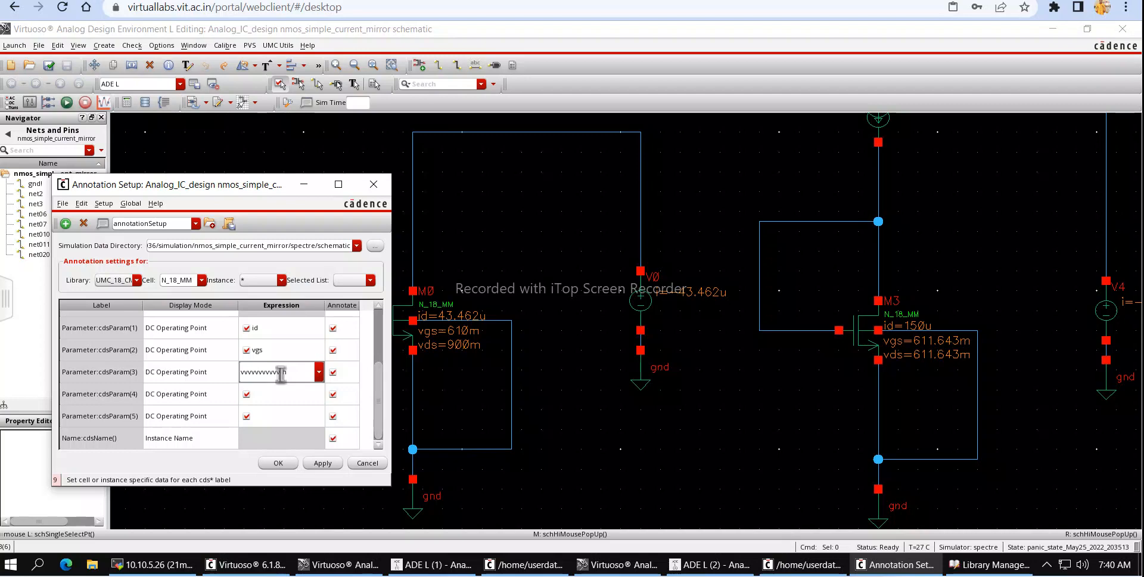
key("BackSpace")
key("BackSpace")
key("BackSpace")
key("BackSpace")
key("BackSpace")
key("BackSpace")
key("BackSpace")
type("t")
Set the expression of annotation parameter cdsParam(4) to region and apply the annotation settings.
left_click(280, 400)
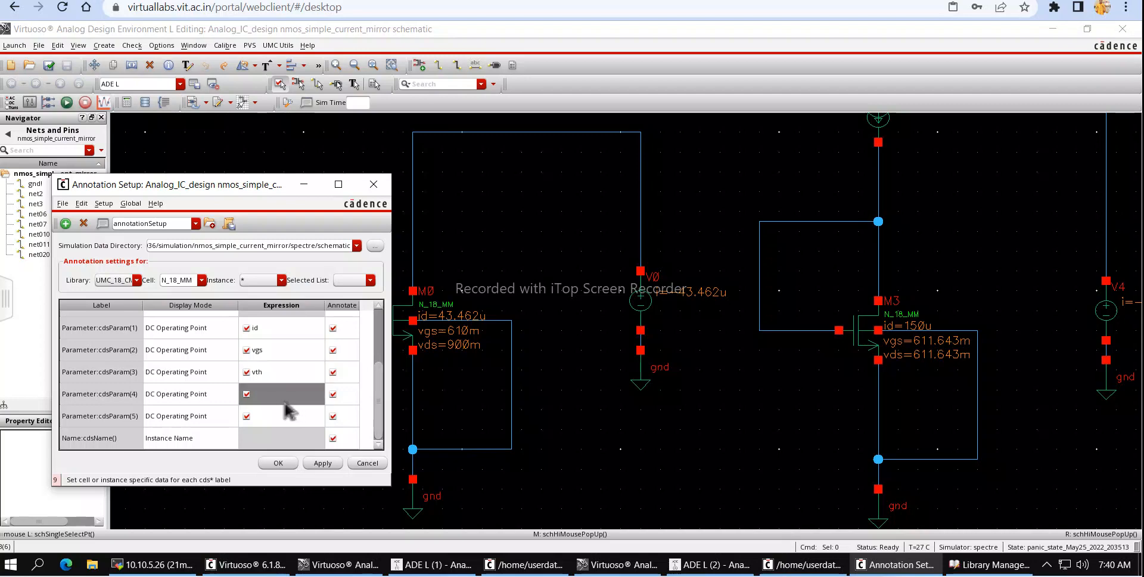
left_click(284, 409)
type("region")
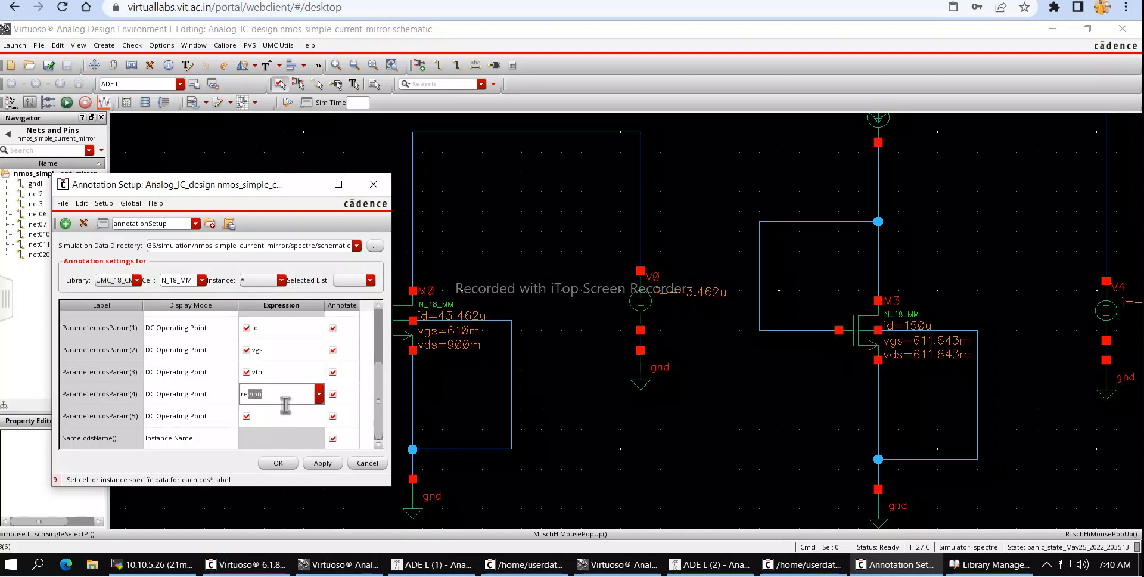
left_click(322, 463)
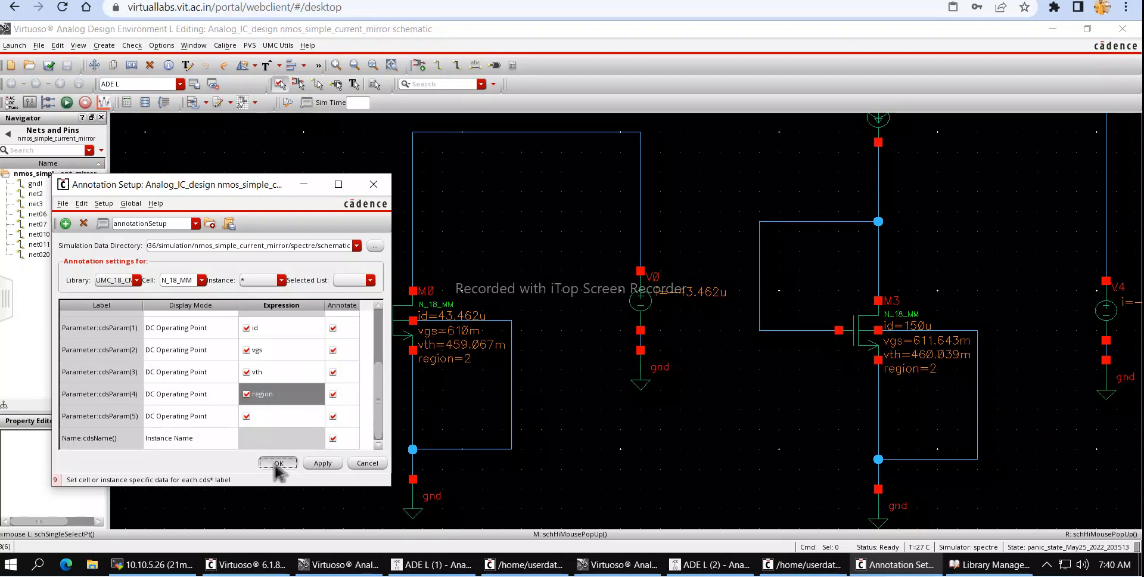
Confirm the annotation setup, switch to the Current mirrors notes and handwrite V_G = 0.46 + 0.15 below V_G = V_T + 0.15.
left_click(275, 466)
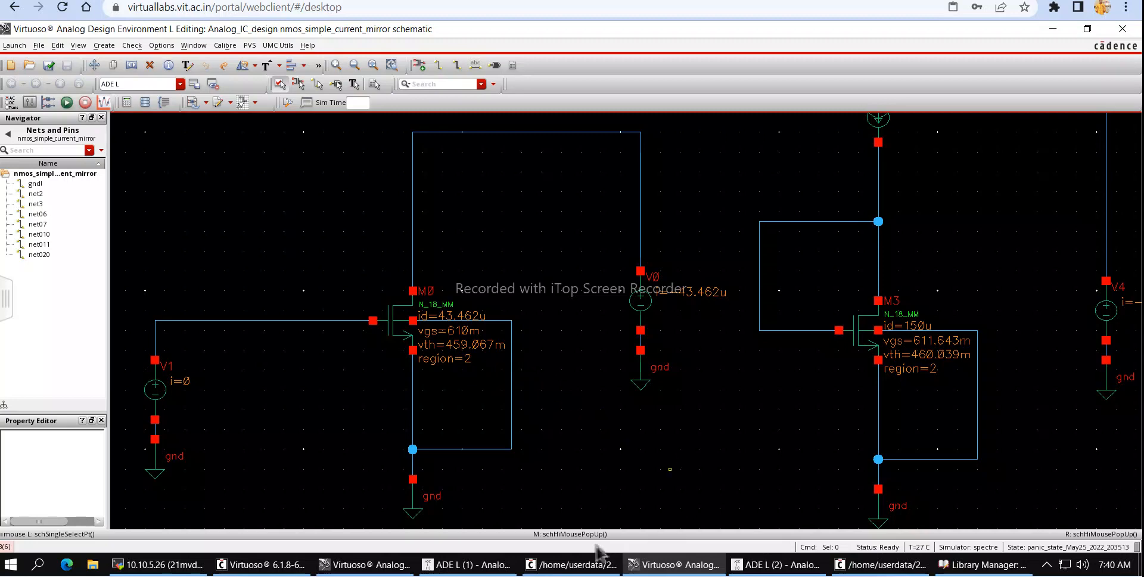
left_click(799, 575)
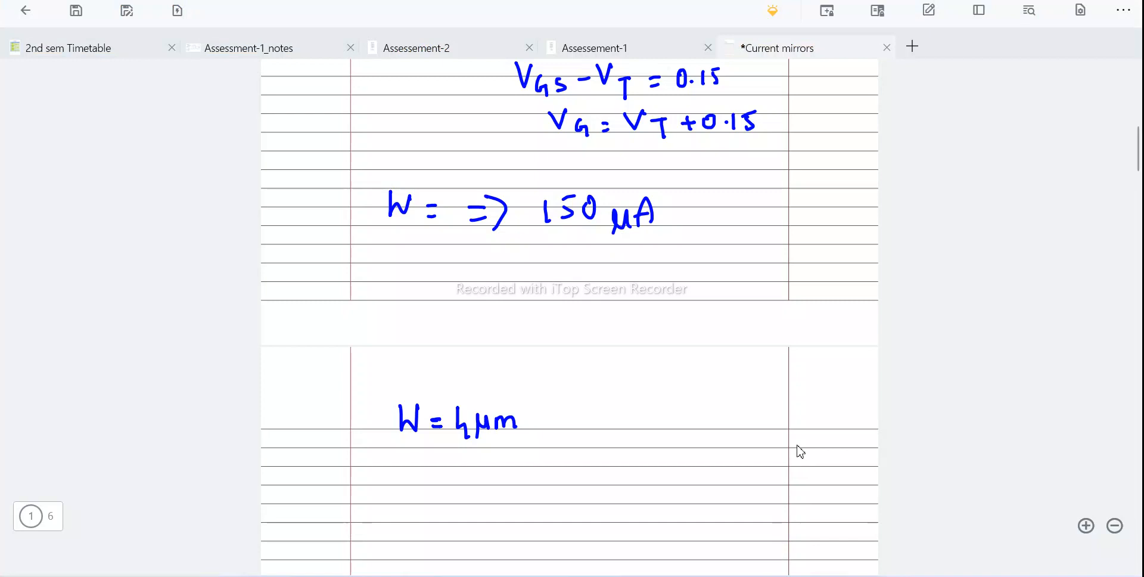
scroll(799, 451, "up", 2)
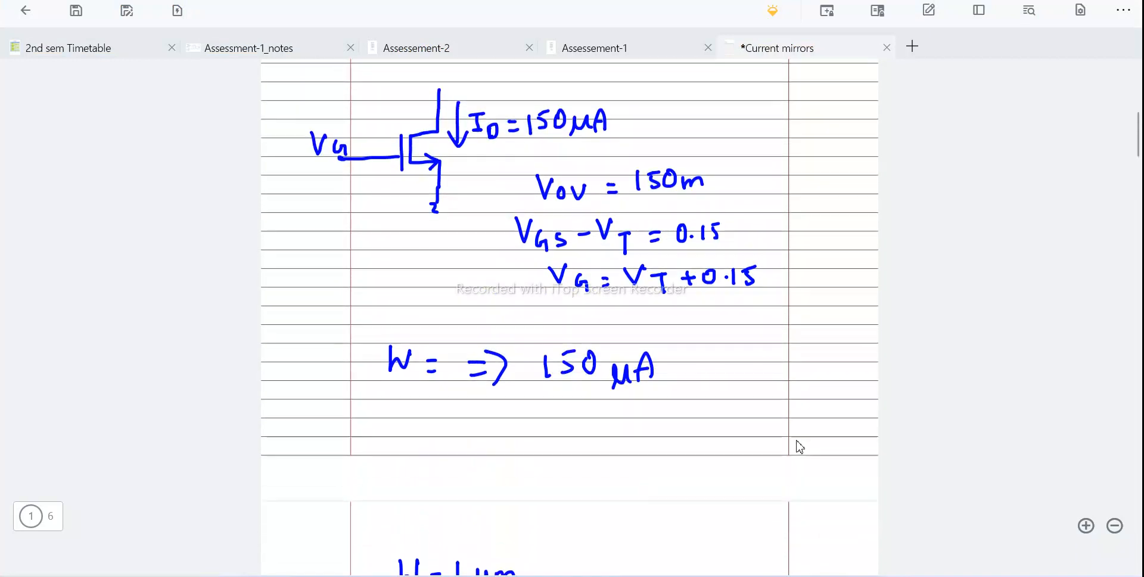
mouse_move(568, 303)
left_mouse_down()
mouse_move(586, 305)
mouse_move(604, 328)
mouse_move(628, 325)
left_mouse_up()
left_click(628, 575)
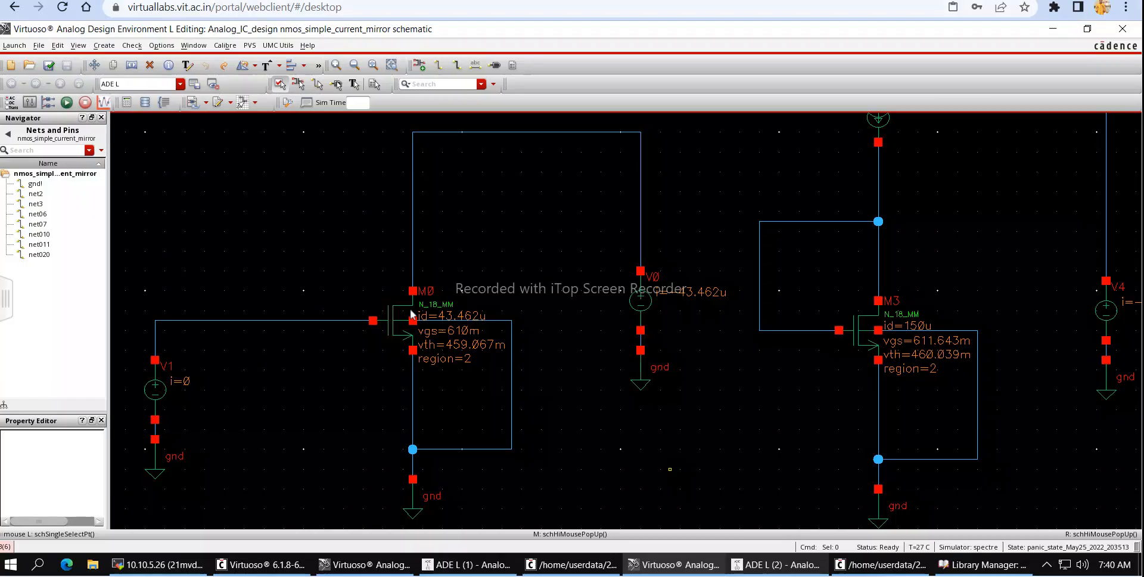
left_click(628, 575)
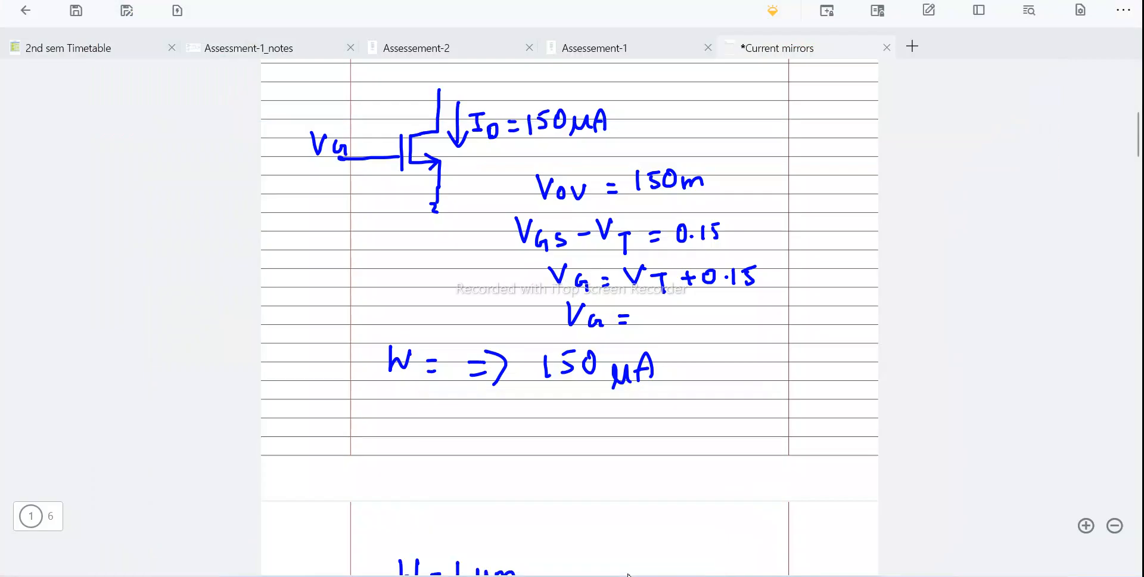
left_click_drag(648, 313, 690, 323)
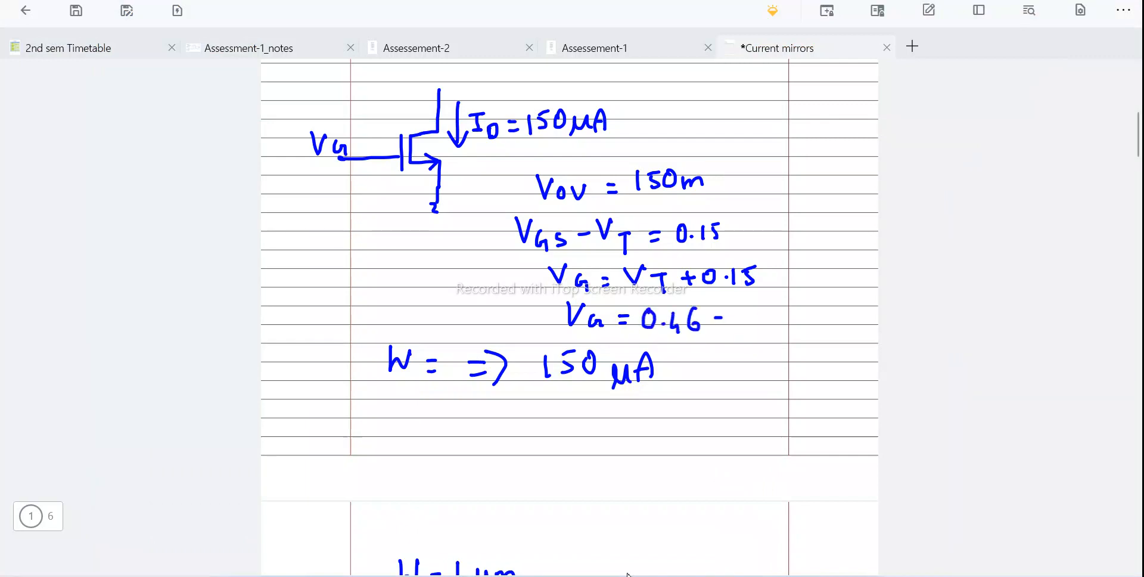
mouse_move(751, 312)
left_mouse_down()
mouse_move(750, 326)
mouse_move(775, 326)
left_mouse_up()
left_click_drag(788, 310, 791, 324)
Handwrite V_G = 0.61 V beside the 150 µA line and draw a box around it.
mouse_move(727, 351)
left_mouse_down()
mouse_move(735, 376)
mouse_move(739, 355)
left_mouse_up()
left_click_drag(753, 363, 752, 380)
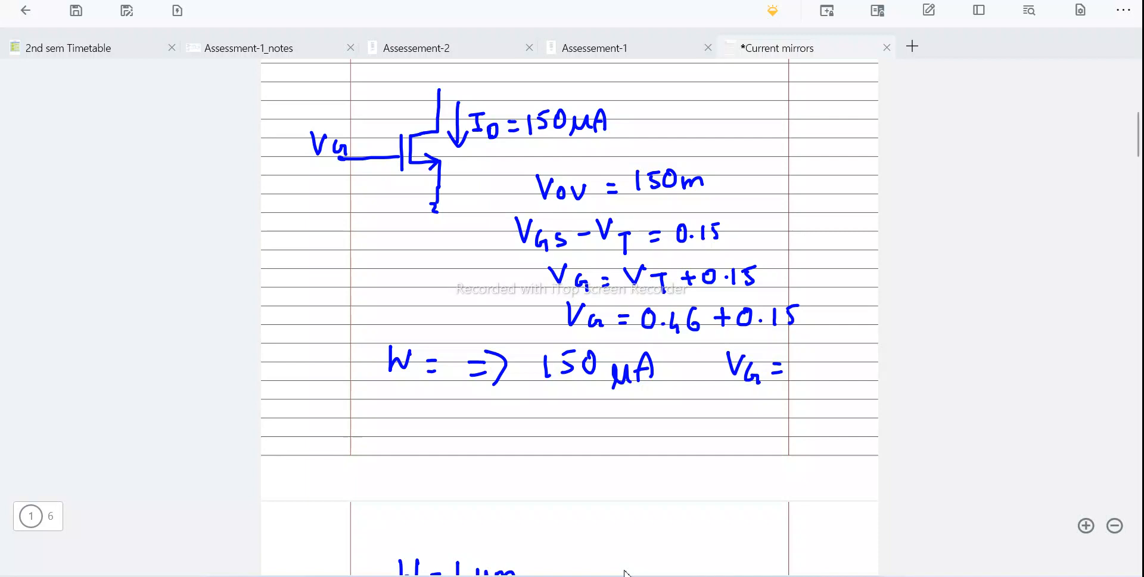
left_click_drag(805, 360, 823, 368)
mouse_move(845, 357)
left_mouse_down()
mouse_move(844, 376)
mouse_move(864, 361)
left_mouse_up()
mouse_move(730, 342)
left_mouse_down()
mouse_move(858, 342)
mouse_move(873, 381)
mouse_move(743, 395)
mouse_move(730, 343)
left_mouse_up()
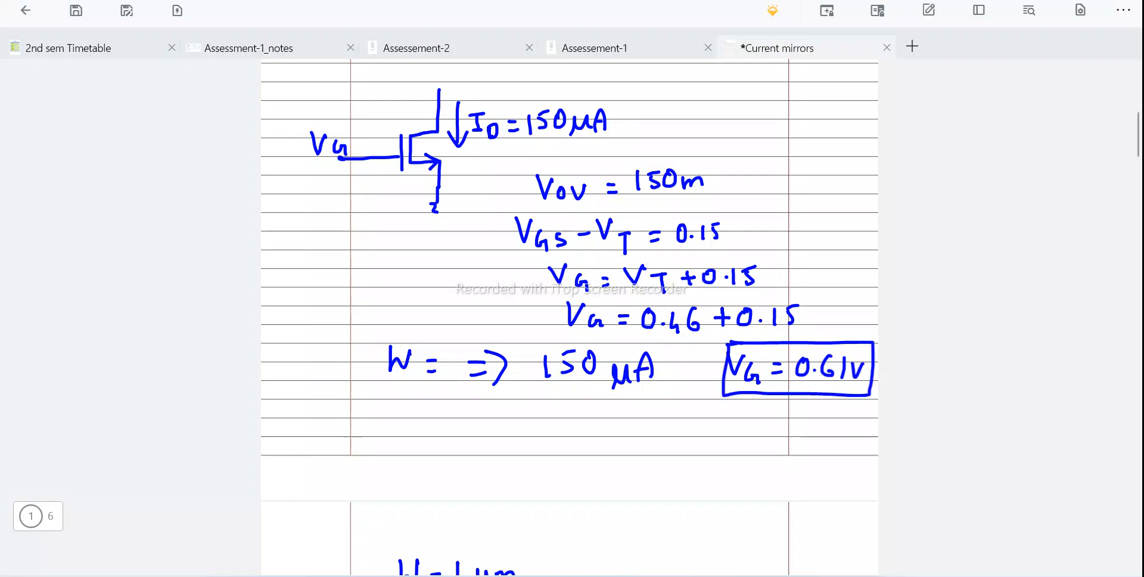
key("super+d")
key("super+d")
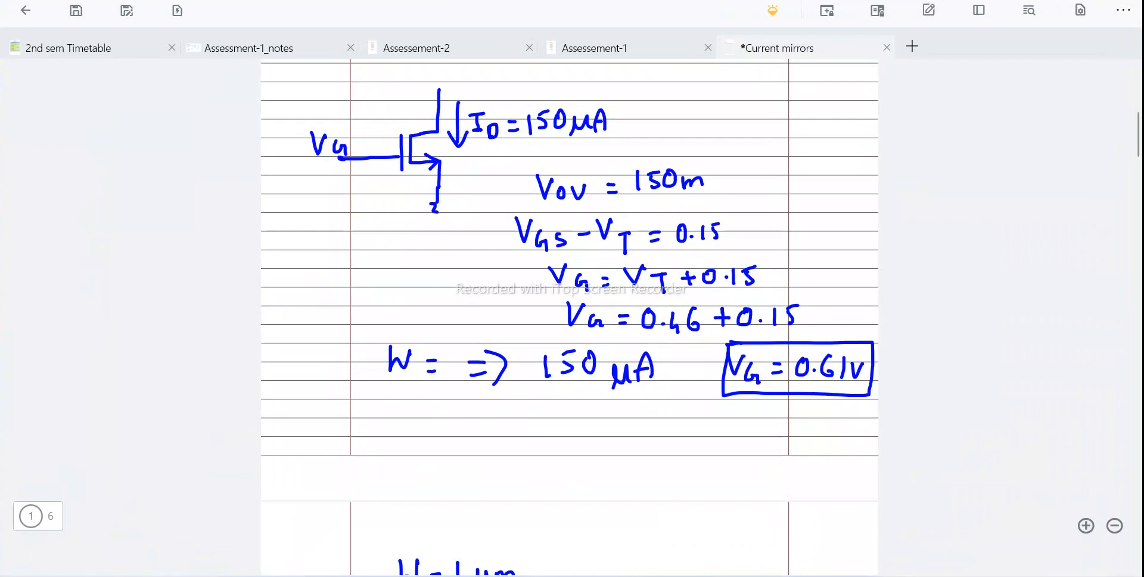
Switch to the Virtuoso schematic, confirm source V1's properties with a DC voltage of 610 mV and run the simulation.
key("alt+Tab")
left_click(160, 399)
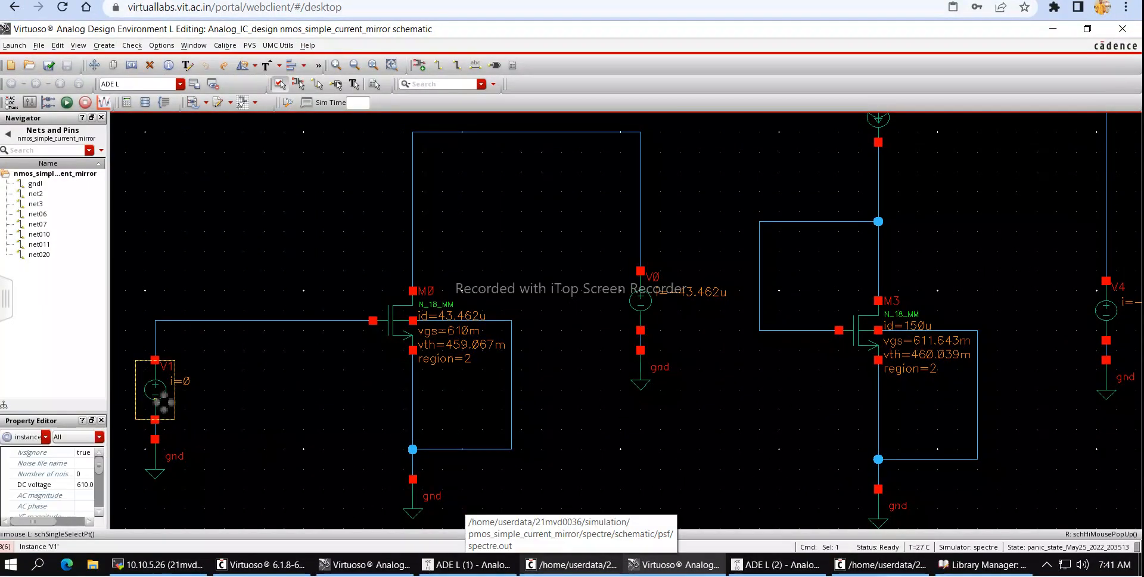
key("q")
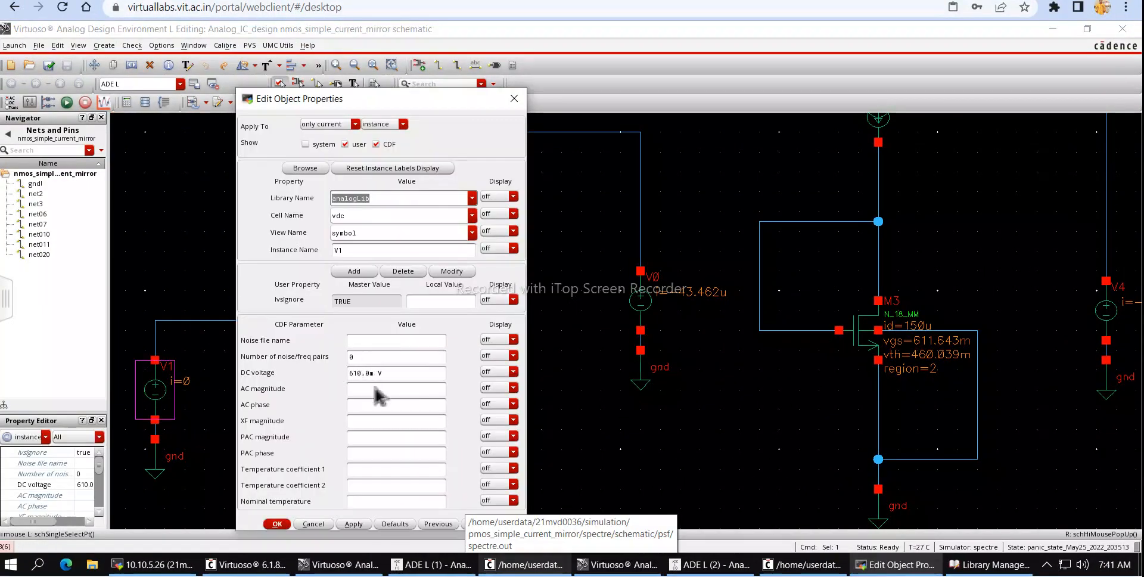
left_click(277, 524)
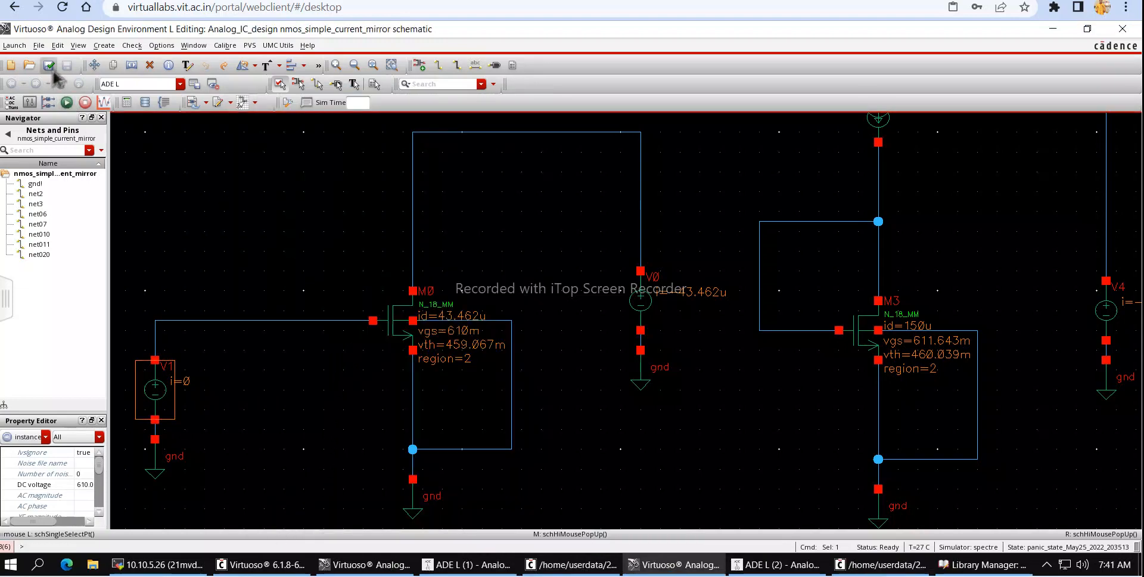
left_click(68, 104)
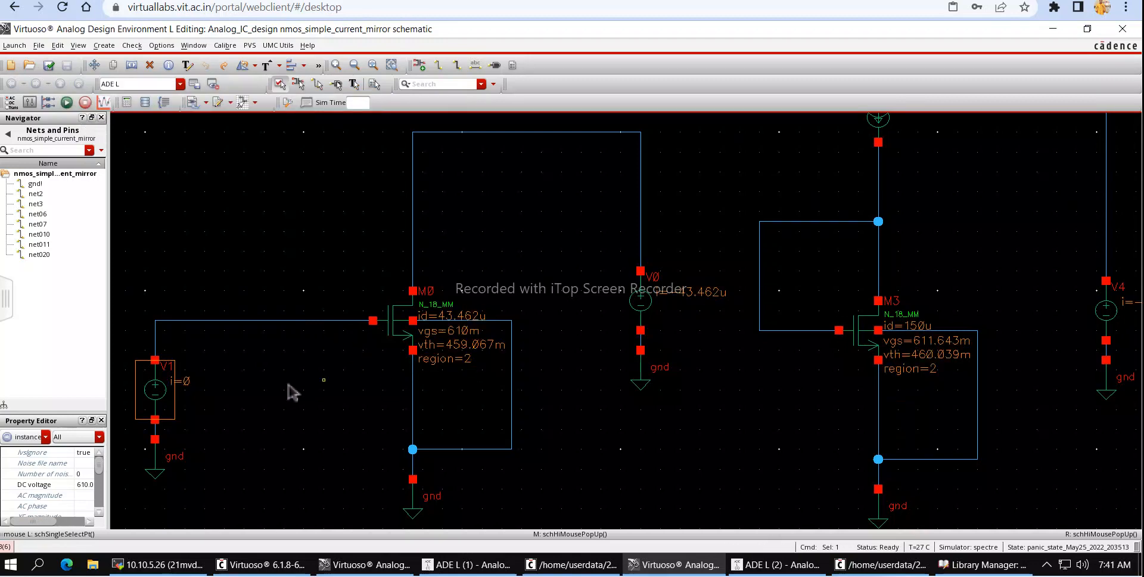
Return to the Current mirrors notes and handwrite V_OV = 150 mV below the W = 4 µm line.
key("alt+Tab")
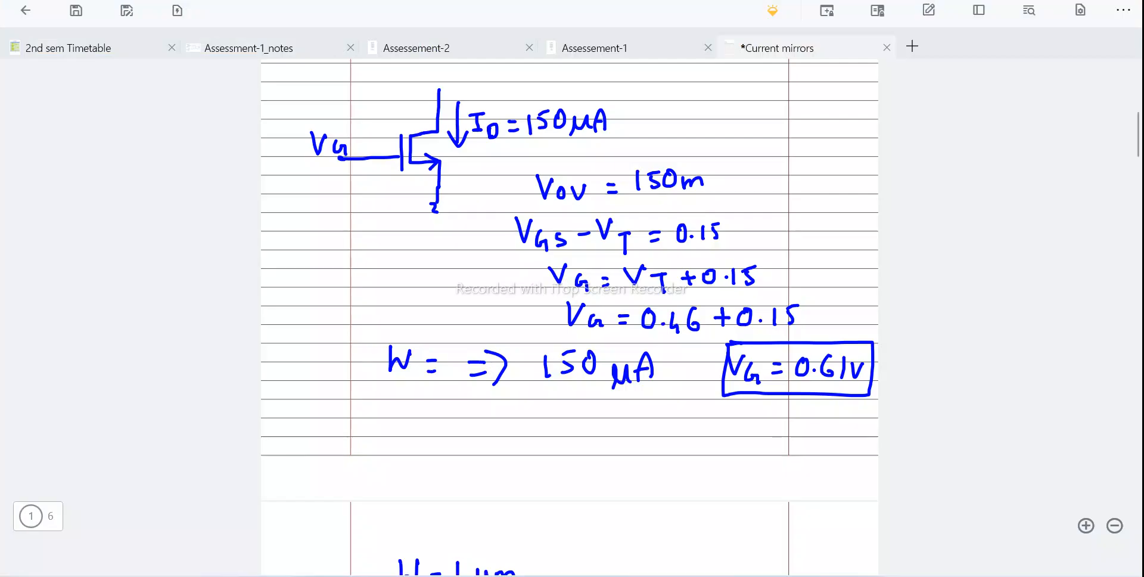
scroll(739, 480, "down", 3)
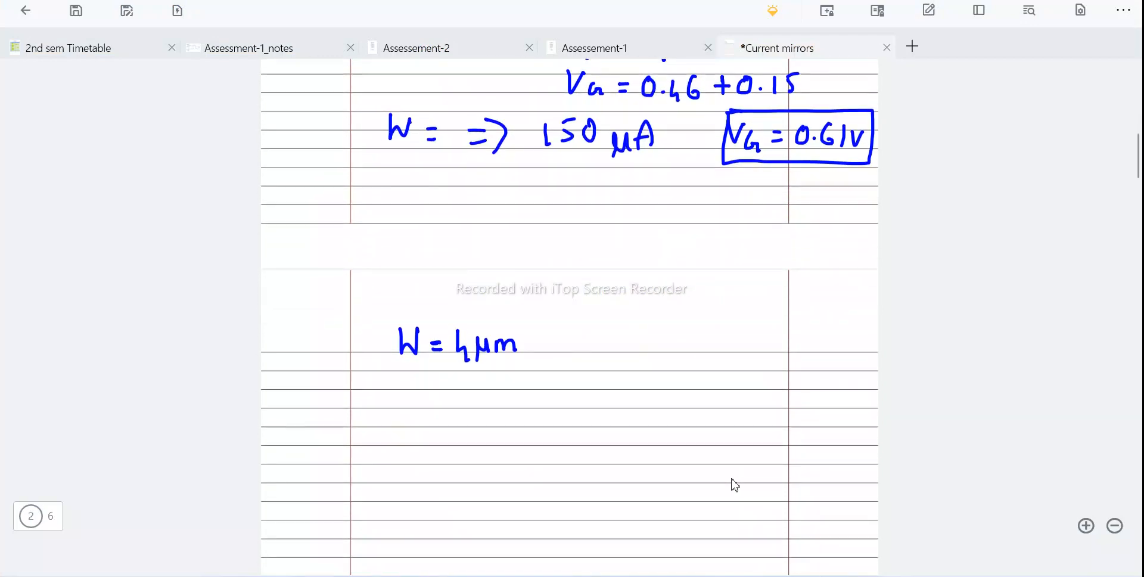
left_click_drag(398, 376, 422, 388)
mouse_move(430, 386)
left_mouse_down()
mouse_move(434, 398)
mouse_move(440, 384)
left_mouse_up()
mouse_move(457, 385)
left_mouse_down()
mouse_move(491, 396)
mouse_move(505, 376)
left_mouse_up()
mouse_move(513, 377)
left_mouse_down()
mouse_move(542, 395)
mouse_move(568, 375)
left_mouse_up()
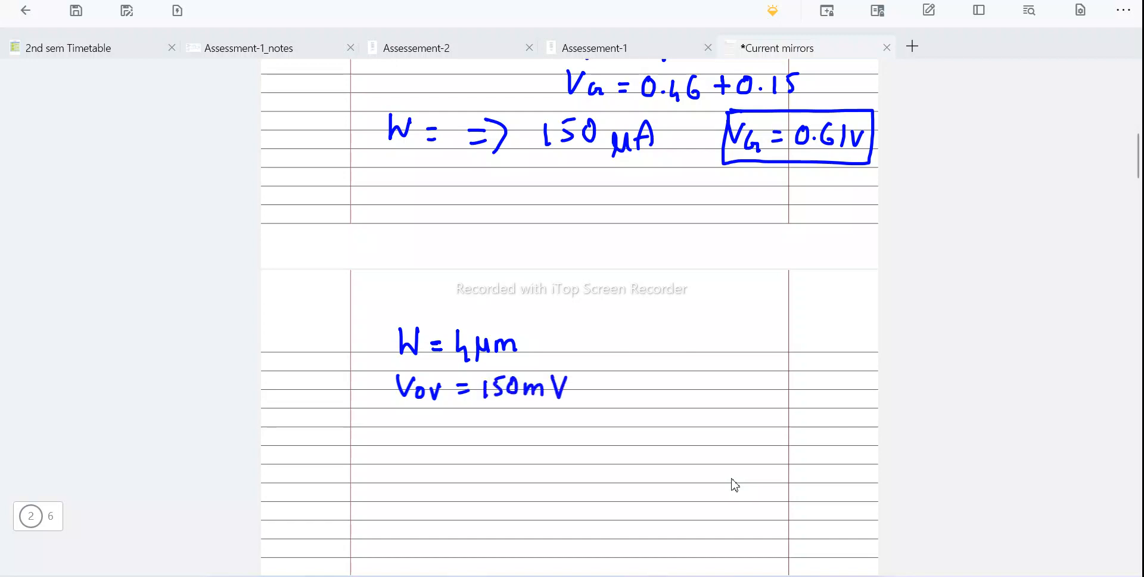
Brace the W and V_OV lines together and write => I_D = 43.6 µA, checking M0's drain current in the Virtuoso schematic.
left_click_drag(590, 334, 582, 407)
mouse_move(636, 356)
left_mouse_down()
mouse_move(635, 382)
mouse_move(681, 355)
left_mouse_up()
mouse_move(672, 357)
left_mouse_down()
mouse_move(666, 377)
mouse_move(683, 383)
left_mouse_up()
key("alt+Tab")
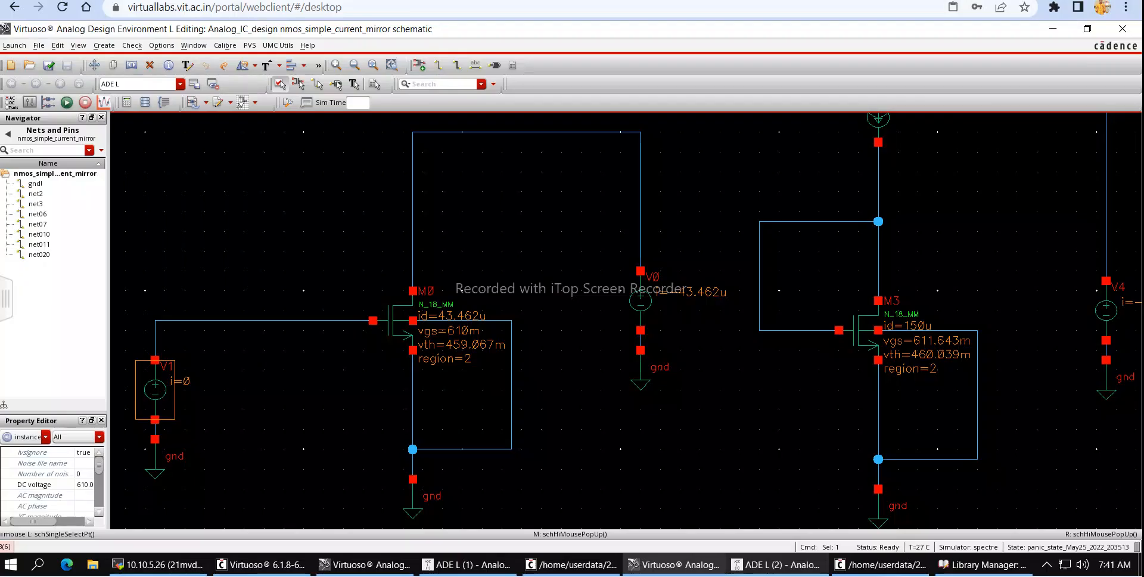
key("alt+Tab")
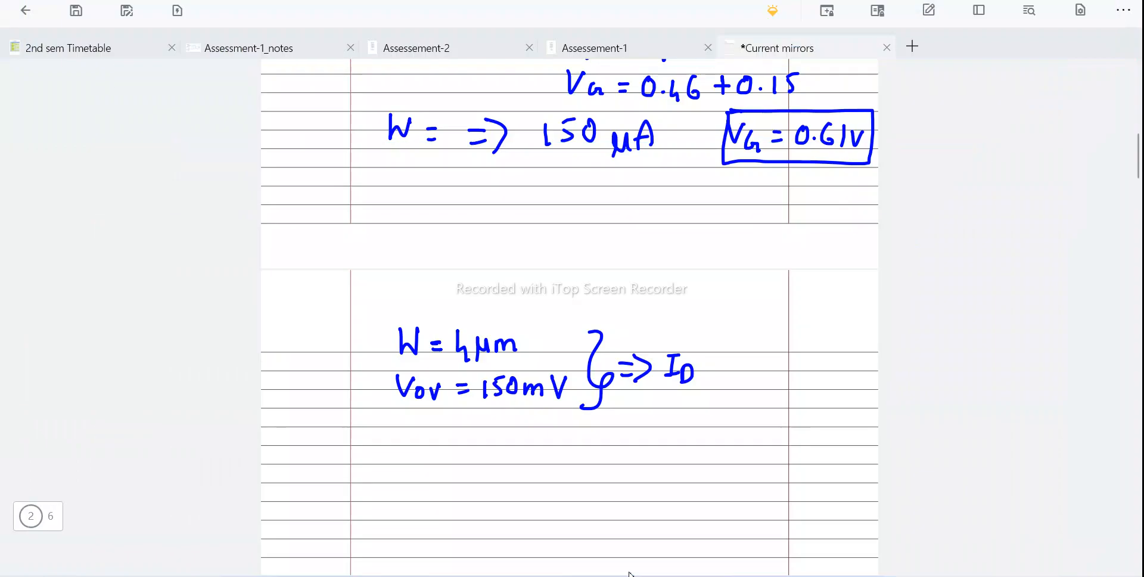
left_click_drag(739, 359, 751, 374)
mouse_move(748, 360)
left_mouse_down()
mouse_move(747, 389)
mouse_move(758, 385)
left_mouse_up()
left_click_drag(778, 380, 823, 381)
left_click_drag(827, 383, 842, 381)
Handwrite the required current I_D = 150 µA below the 43.6 µA result.
left_click_drag(671, 435, 690, 435)
mouse_move(679, 437)
left_mouse_down()
mouse_move(676, 455)
mouse_move(688, 453)
left_mouse_up()
mouse_move(688, 444)
left_mouse_down()
mouse_move(690, 457)
mouse_move(723, 442)
mouse_move(745, 450)
left_mouse_up()
left_click_drag(747, 431, 771, 431)
mouse_move(781, 438)
left_mouse_down()
mouse_move(784, 456)
mouse_move(799, 437)
left_mouse_up()
left_click_drag(798, 450, 810, 441)
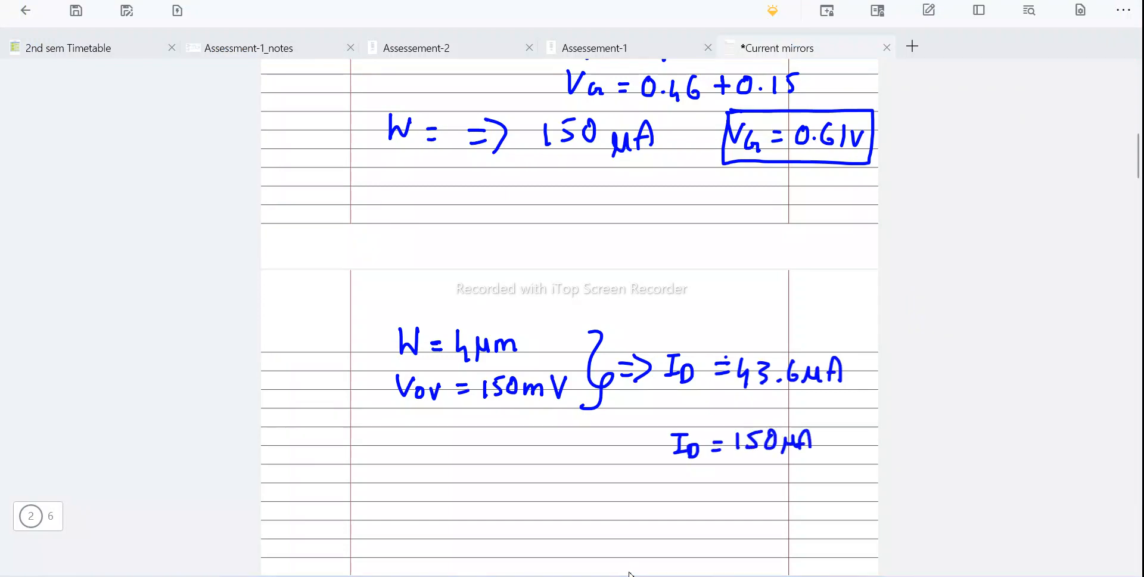
Handwrite the saturation current equation I_D = ½ µn Cox (W/L) V_OV² below the current values.
scroll(672, 474, "down", 3)
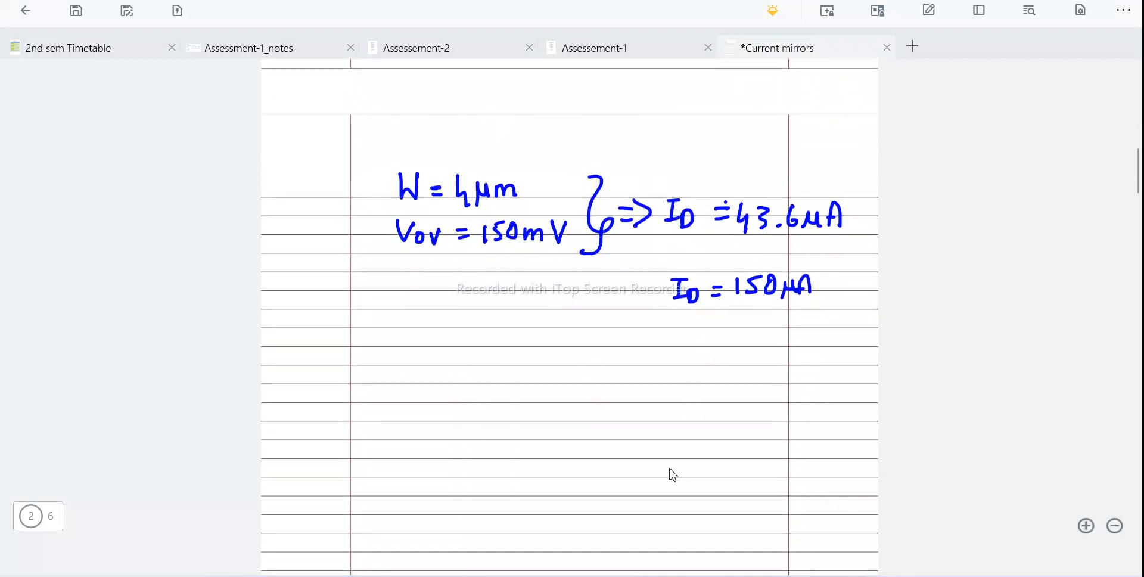
left_click_drag(414, 348, 426, 346)
left_click_drag(420, 347, 427, 369)
left_click_drag(434, 365, 440, 382)
left_click_drag(471, 362, 482, 361)
left_click_drag(471, 368, 512, 359)
mouse_move(503, 366)
left_mouse_down()
mouse_move(525, 364)
mouse_move(525, 388)
left_mouse_up()
left_click_drag(533, 351, 535, 374)
mouse_move(535, 371)
left_mouse_down()
mouse_move(541, 352)
mouse_move(547, 374)
left_mouse_up()
left_click_drag(553, 381, 571, 374)
left_click_drag(584, 367, 602, 381)
mouse_move(602, 368)
left_mouse_down()
mouse_move(590, 382)
mouse_move(632, 351)
mouse_move(638, 401)
left_mouse_up()
mouse_move(654, 355)
left_mouse_down()
mouse_move(671, 355)
mouse_move(675, 375)
mouse_move(694, 372)
mouse_move(693, 360)
left_mouse_up()
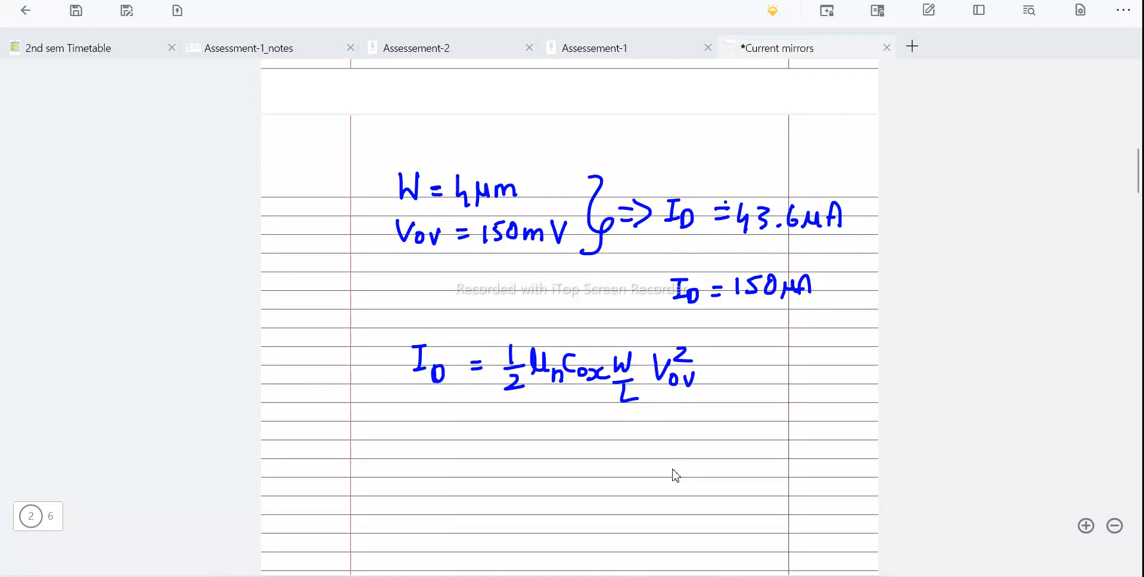
Handwrite the proportionality I_D ∝ W below the saturation current equation.
scroll(676, 475, "down", 3)
mouse_move(451, 354)
left_mouse_down()
mouse_move(472, 352)
mouse_move(460, 377)
left_mouse_up()
left_click(476, 373)
mouse_move(456, 379)
left_mouse_down()
mouse_move(477, 377)
mouse_move(477, 389)
left_mouse_up()
mouse_move(526, 360)
left_mouse_down()
mouse_move(508, 373)
mouse_move(530, 377)
left_mouse_up()
mouse_move(538, 351)
left_mouse_down()
mouse_move(546, 368)
mouse_move(560, 350)
left_mouse_up()
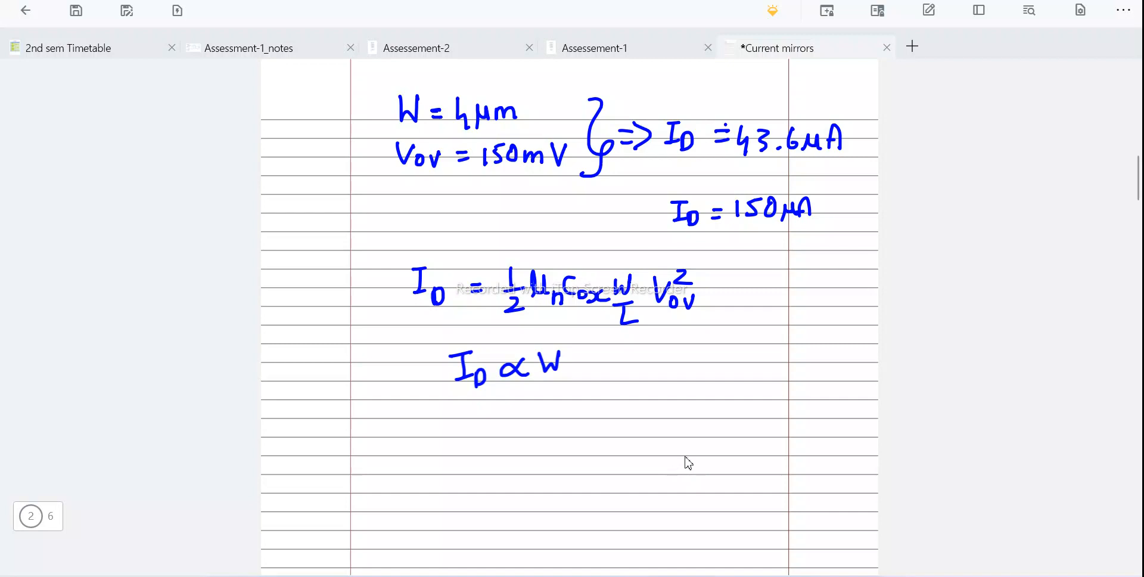
Handwrite the ratio I_D1/W1 = I_D2/W2 below the proportionality.
mouse_move(439, 422)
left_mouse_down()
mouse_move(458, 420)
mouse_move(447, 439)
left_mouse_up()
mouse_move(442, 441)
left_mouse_down()
mouse_move(498, 442)
mouse_move(473, 462)
mouse_move(484, 478)
left_mouse_up()
left_click_drag(524, 438, 536, 437)
left_click_drag(525, 444, 568, 418)
left_click_drag(560, 419, 570, 434)
left_click_drag(572, 421, 576, 435)
mouse_move(590, 427)
left_mouse_down()
mouse_move(605, 438)
mouse_move(582, 442)
left_mouse_up()
mouse_move(571, 452)
left_mouse_down()
mouse_move(576, 468)
mouse_move(593, 453)
left_mouse_up()
left_click_drag(598, 460, 616, 468)
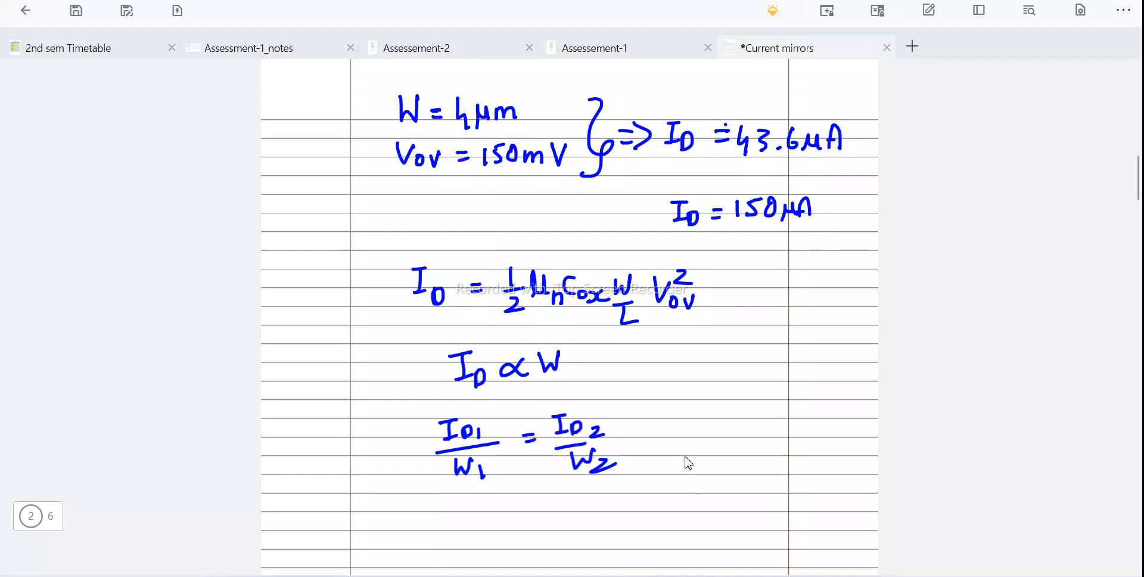
Substitute the values into the ratio by handwriting 43.6µ/4µ = 150µ/W2 below it.
scroll(659, 437, "down", 3)
scroll(662, 440, "up", 4)
scroll(666, 441, "down", 2)
left_click_drag(445, 443, 455, 464)
left_click_drag(464, 444, 484, 459)
mouse_move(493, 446)
left_mouse_down()
mouse_move(494, 462)
mouse_move(507, 457)
left_mouse_up()
mouse_move(442, 477)
left_mouse_down()
mouse_move(522, 464)
mouse_move(485, 507)
left_mouse_up()
mouse_move(494, 490)
left_mouse_down()
mouse_move(498, 505)
mouse_move(511, 502)
left_mouse_up()
mouse_move(595, 439)
left_mouse_down()
mouse_move(593, 455)
mouse_move(606, 452)
left_mouse_up()
left_click_drag(607, 434, 646, 436)
left_click_drag(652, 436, 659, 448)
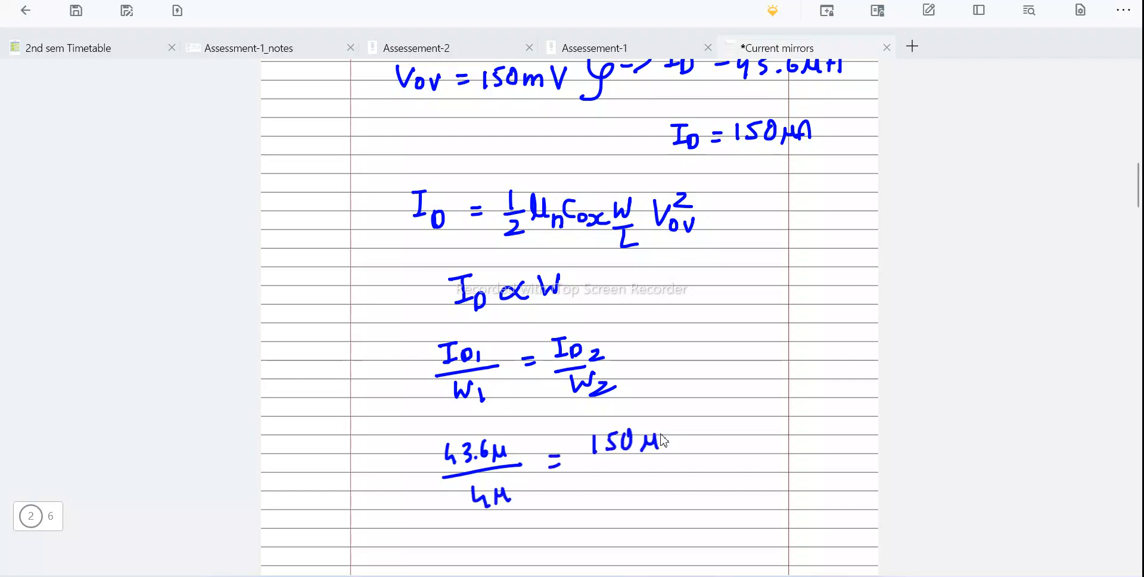
mouse_move(599, 467)
left_mouse_down()
mouse_move(658, 452)
mouse_move(646, 486)
mouse_move(651, 470)
left_mouse_up()
left_click_drag(656, 477, 675, 488)
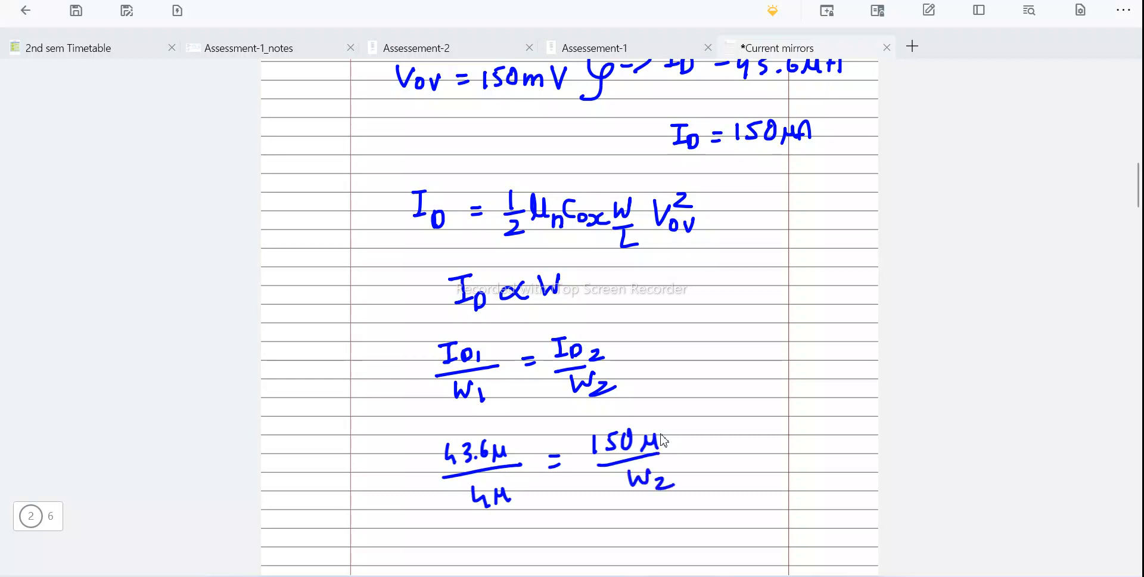
Handwrite the solution W2 = 13.8 µm, box it and look back over the derivation.
mouse_move(523, 529)
left_mouse_down()
mouse_move(532, 546)
mouse_move(547, 530)
mouse_move(567, 551)
left_mouse_up()
left_click_drag(581, 531, 592, 529)
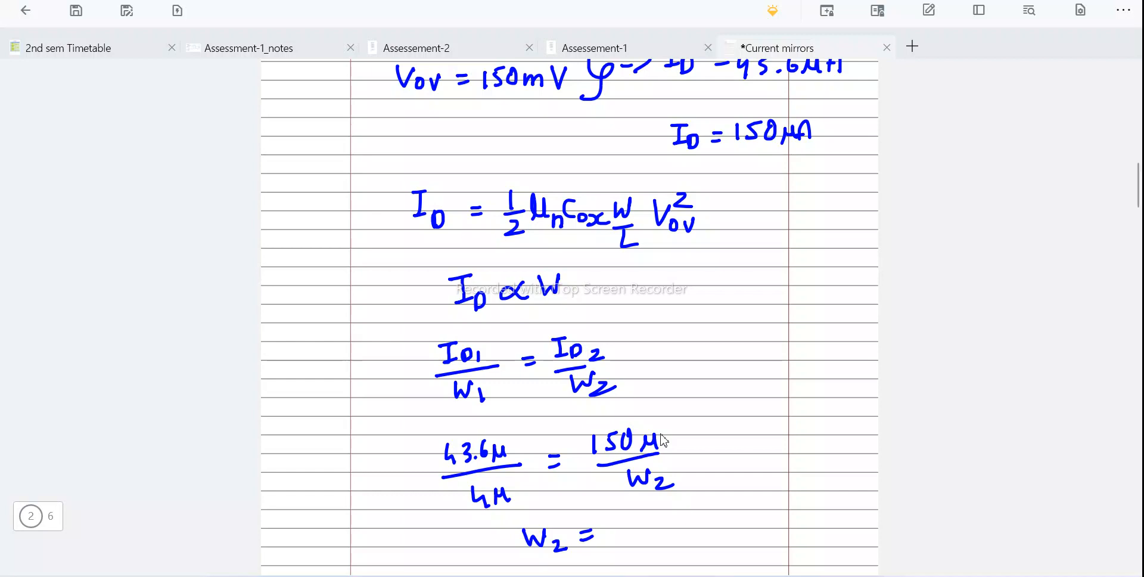
mouse_move(612, 529)
left_mouse_down()
mouse_move(611, 551)
mouse_move(652, 540)
mouse_move(662, 524)
mouse_move(722, 542)
left_mouse_up()
mouse_move(508, 553)
left_mouse_down()
mouse_move(506, 520)
mouse_move(633, 507)
mouse_move(743, 520)
mouse_move(642, 560)
mouse_move(518, 561)
left_mouse_up()
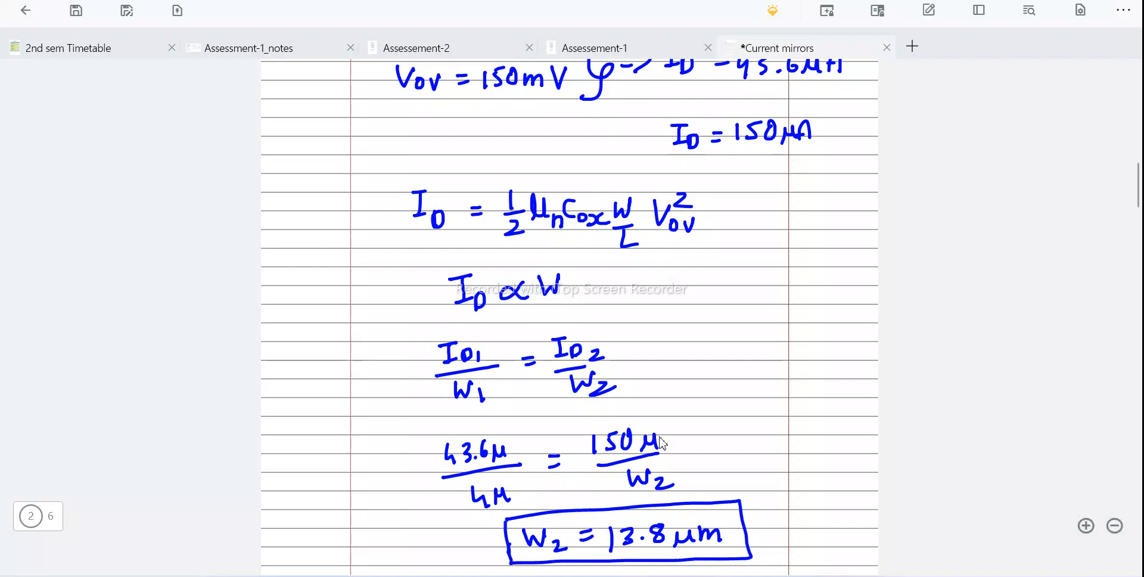
scroll(662, 442, "up", 3)
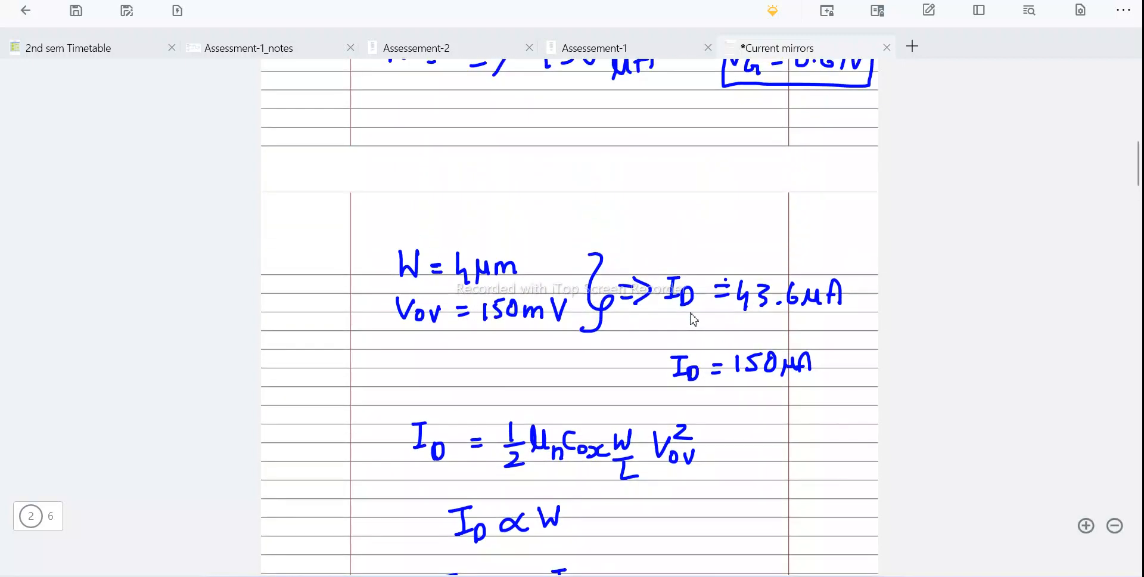
scroll(745, 358, "down", 1)
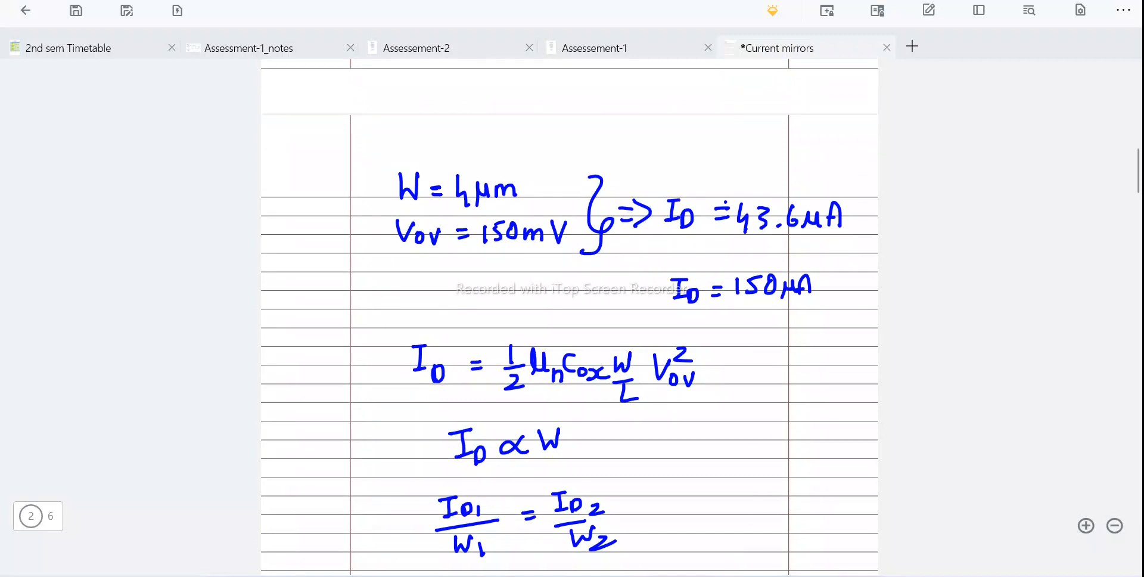
Switch to the Virtuoso schematic and set transistor M0's total width to 13.8u.
left_click(620, 575)
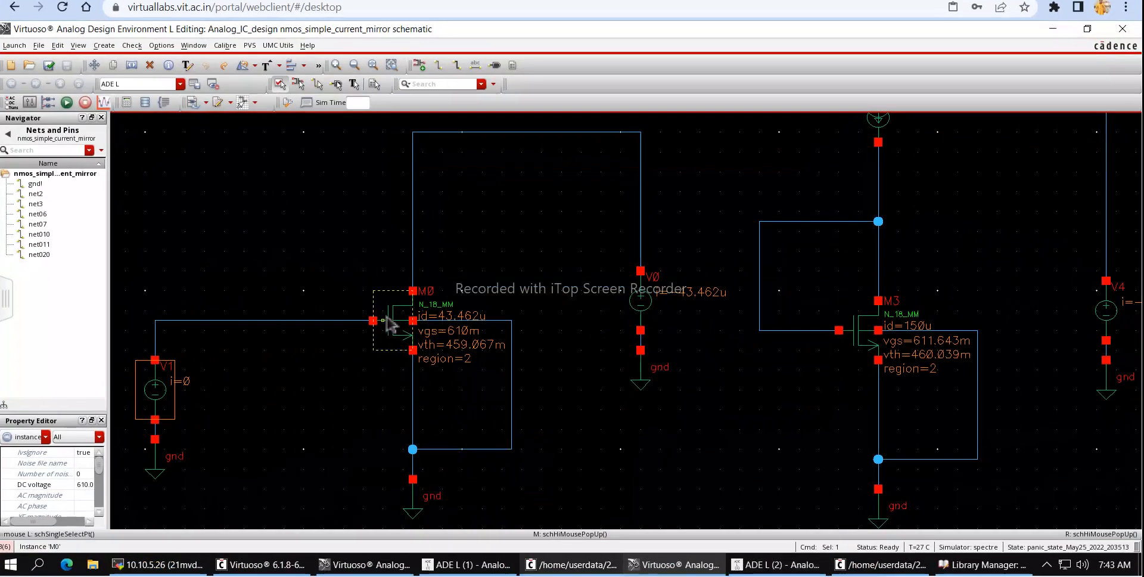
left_click(413, 354)
key("q")
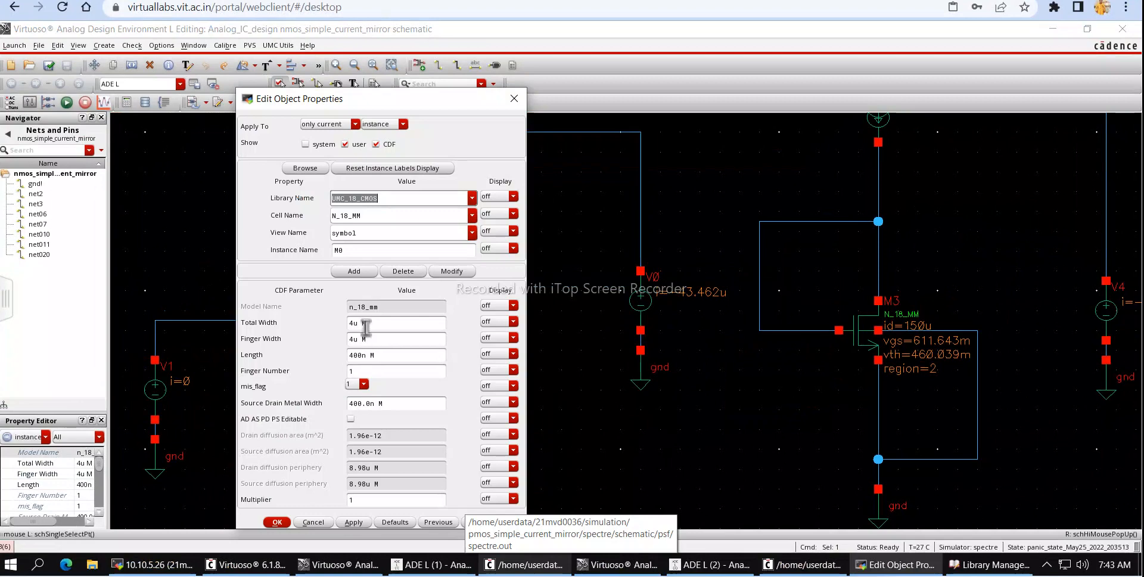
left_click(351, 323)
type("5")
type("3.8")
key("Return")
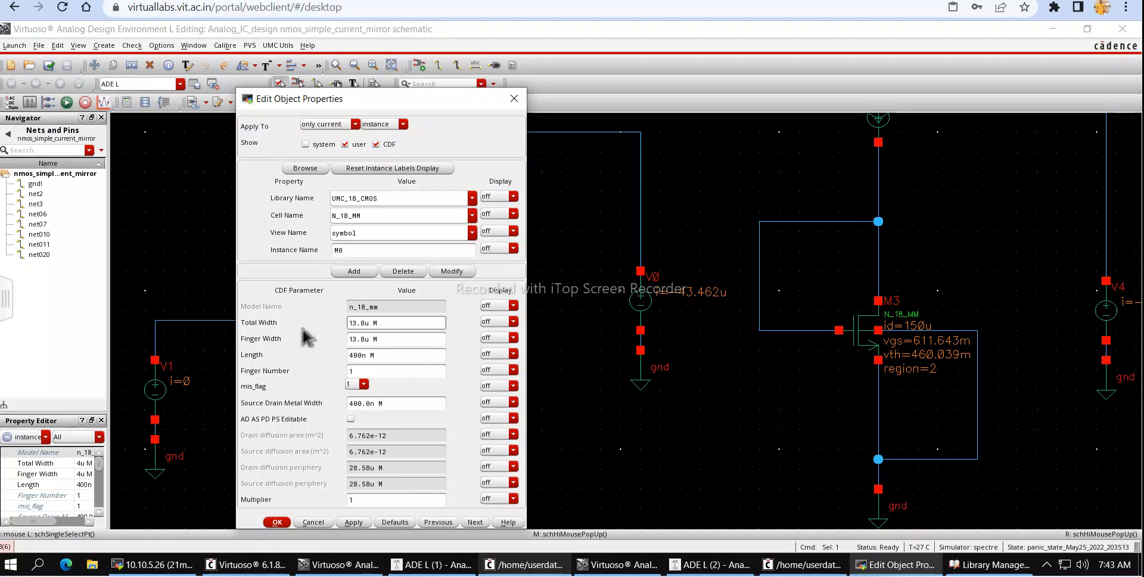
key("Return")
Check and save the schematic, rerun the simulation and inspect M0's annotated operating point up close.
left_click(50, 65)
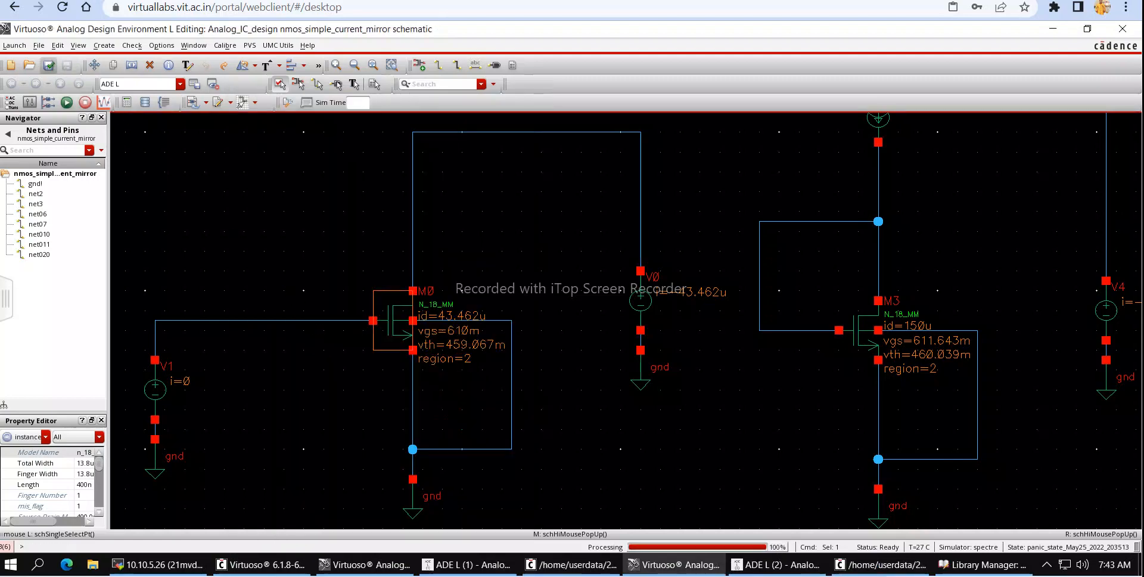
left_click(75, 105)
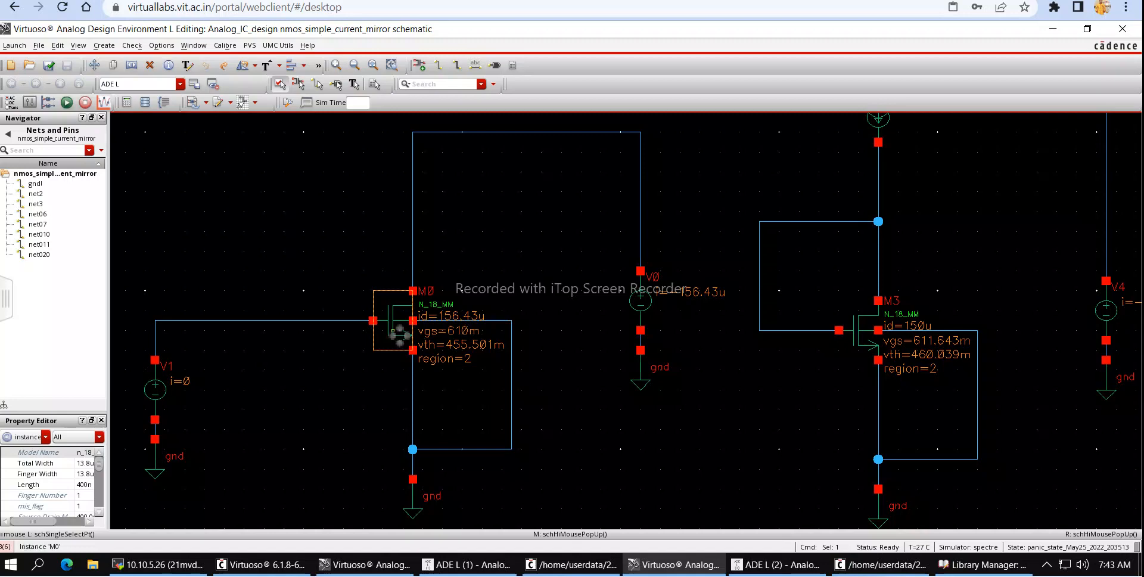
scroll(441, 322, "up", 1, "ctrl")
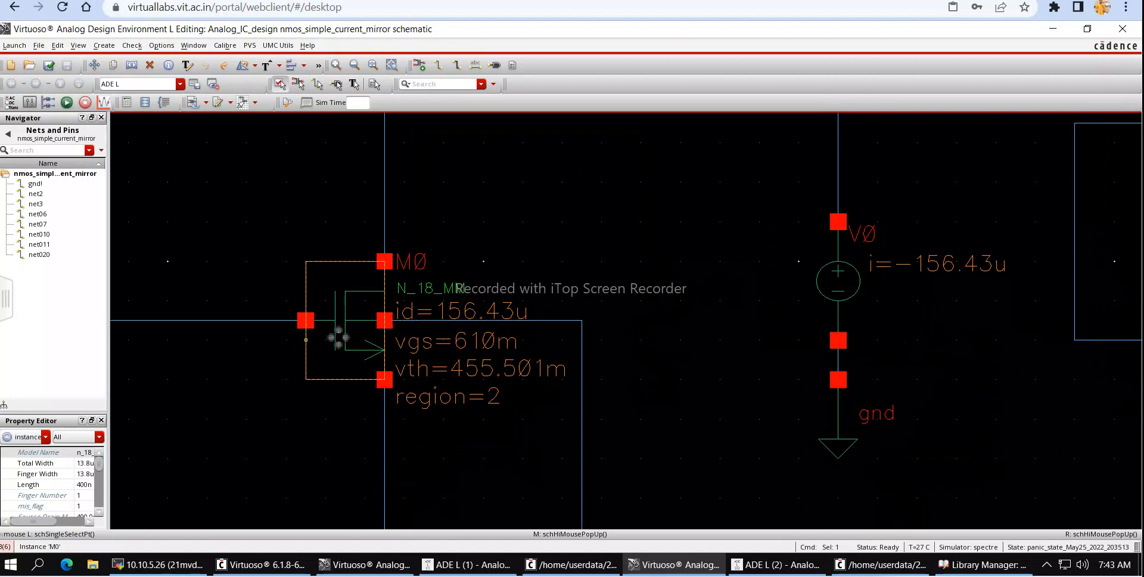
Set transistor M0's total width to 13.6u, check and save the schematic, and rerun the simulation.
key("q")
left_click(374, 323)
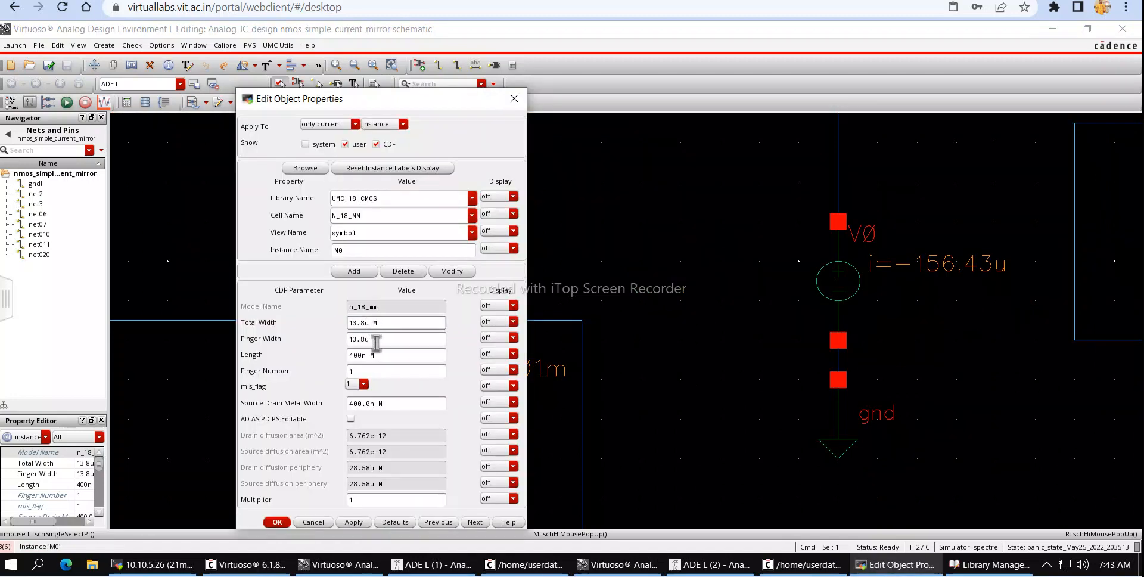
type("6")
key("Return")
left_click(56, 65)
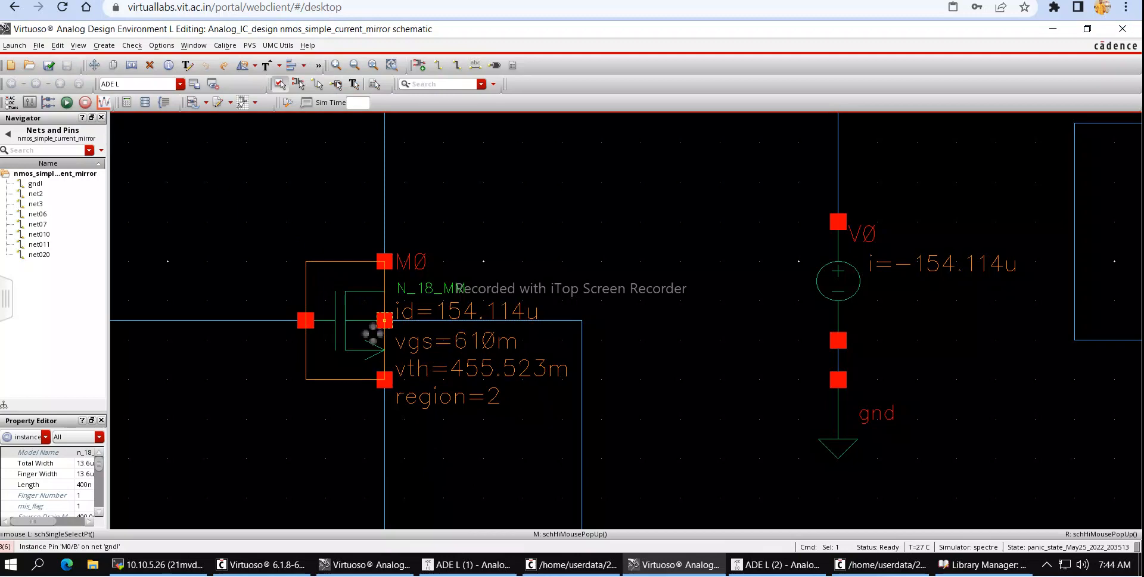
Set transistor M0's total width to 13.2u, check and save the schematic, and rerun the simulation.
key("q")
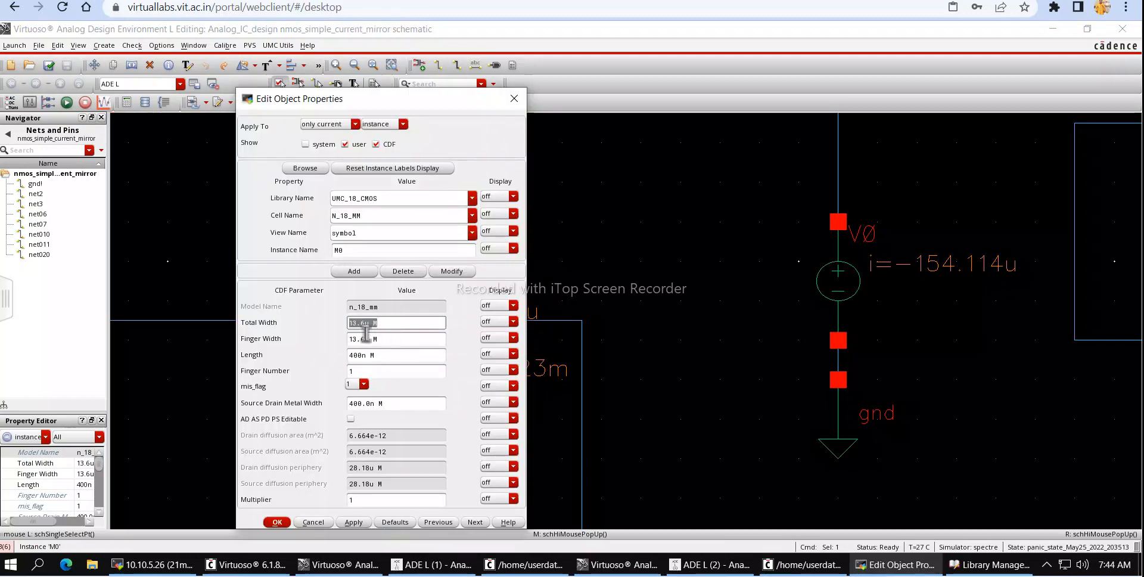
left_click(374, 326)
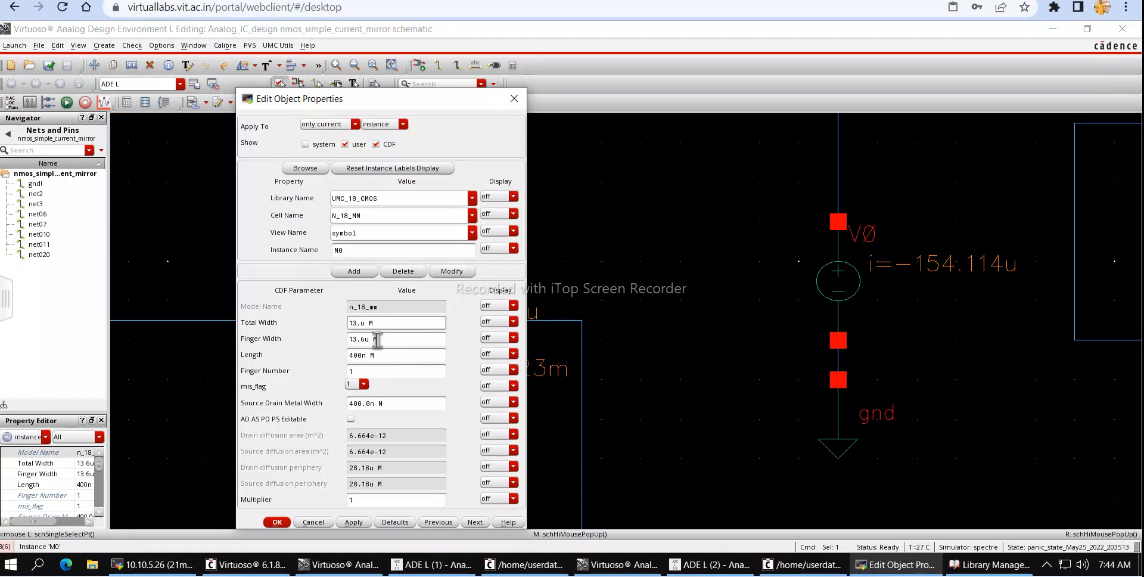
key("Return")
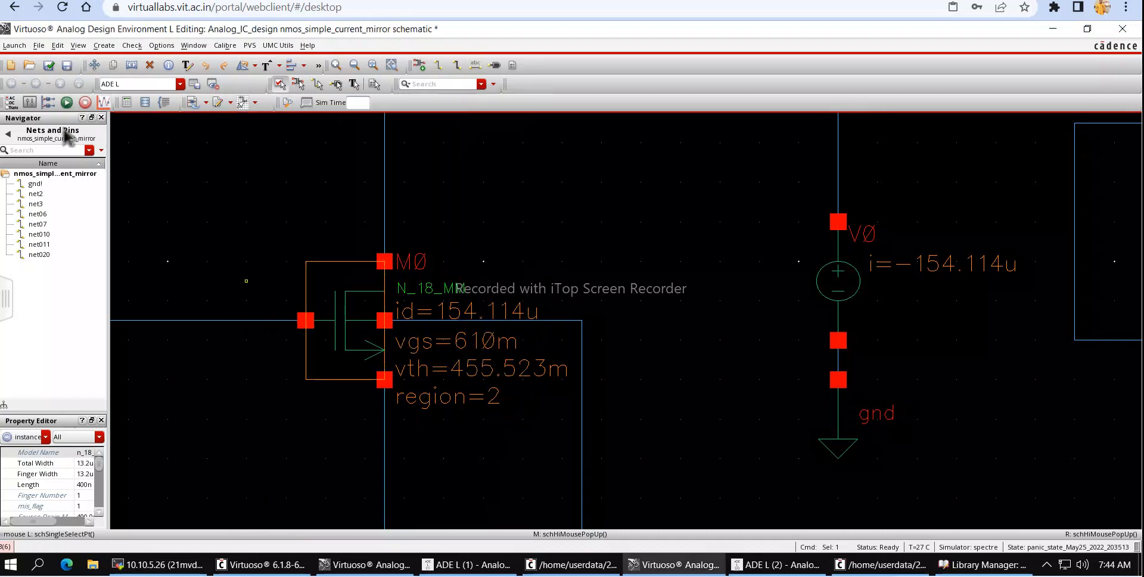
left_click(50, 66)
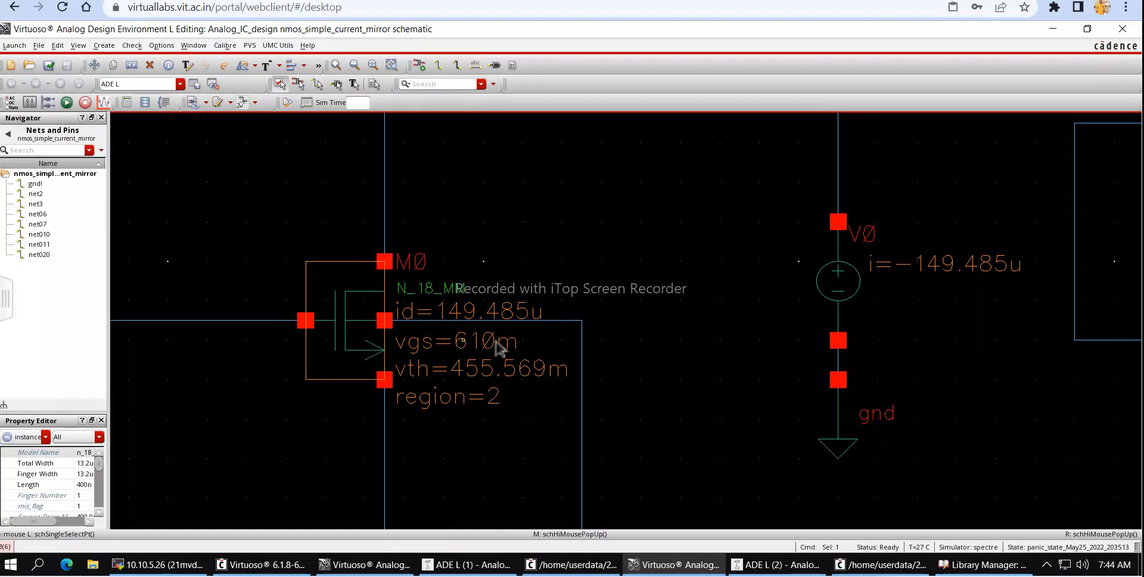
Review the DC voltage of M0's gate source V1 and the properties of transistor M0.
key("f")
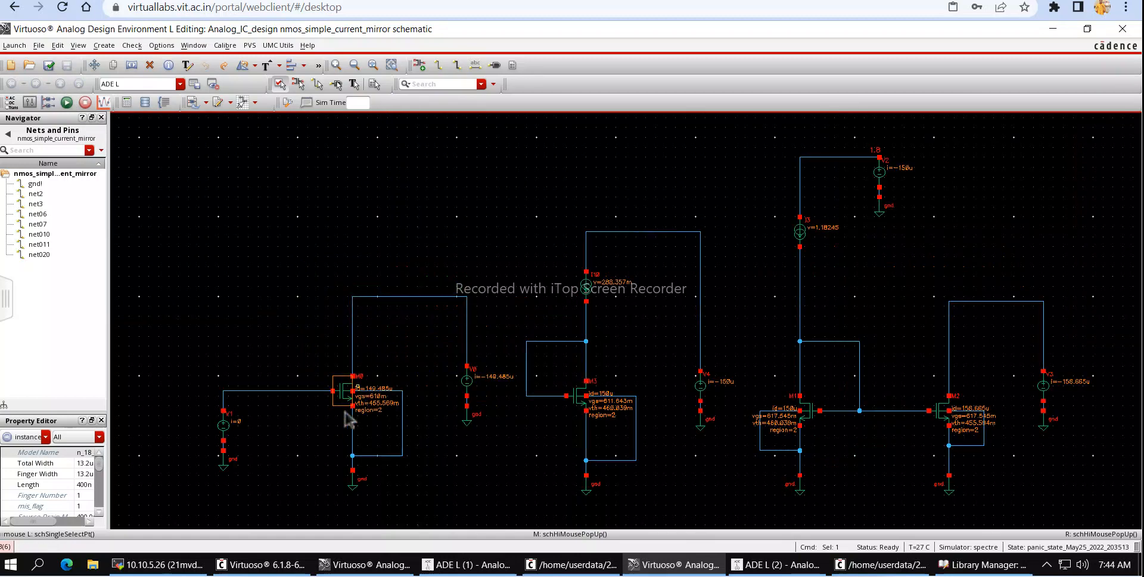
double_click(227, 428)
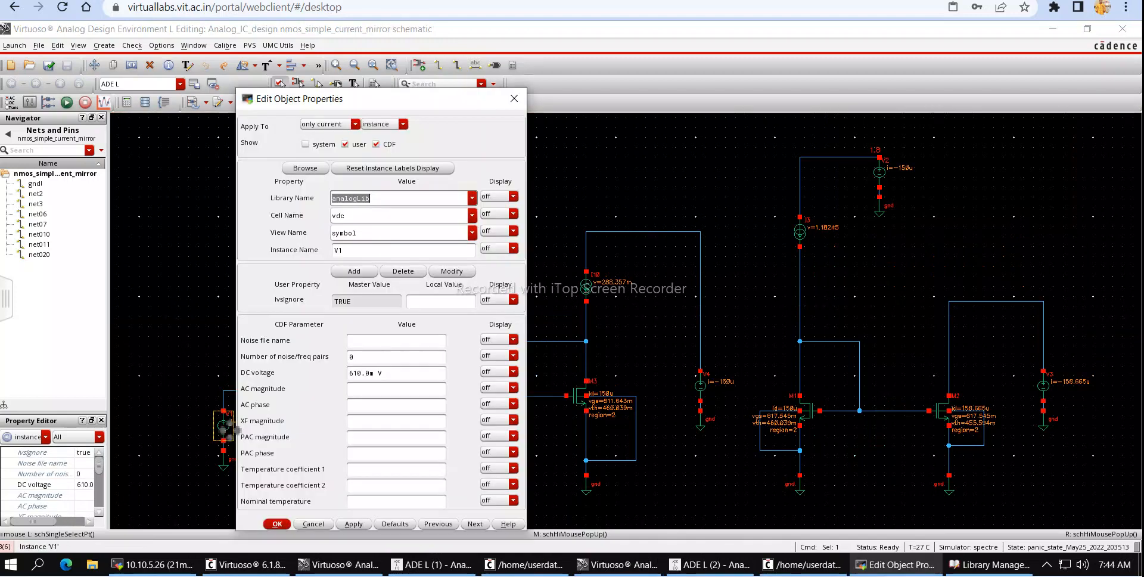
left_click(528, 89)
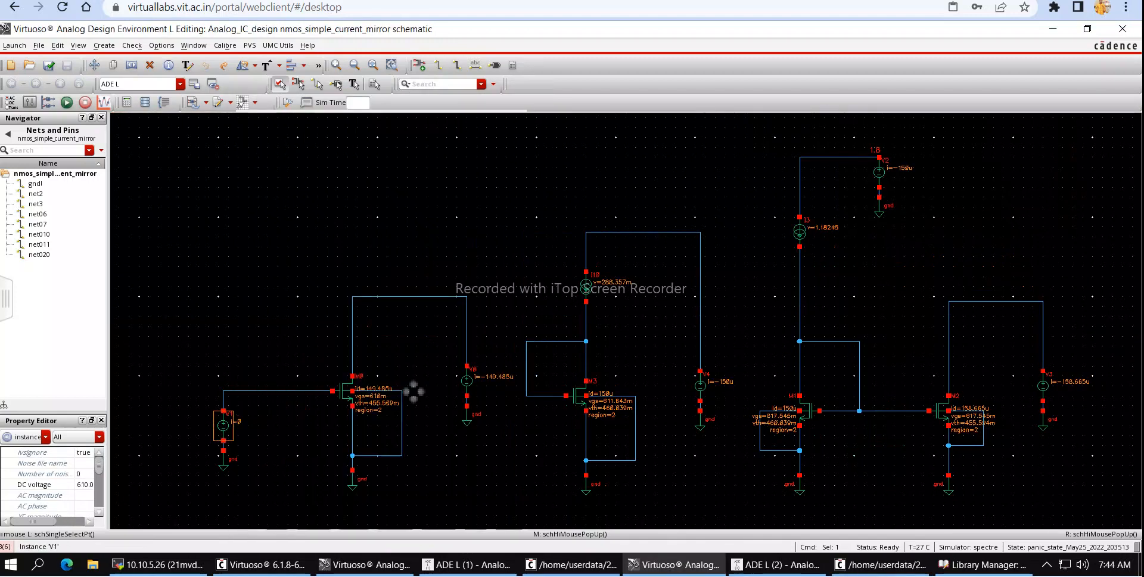
double_click(346, 391)
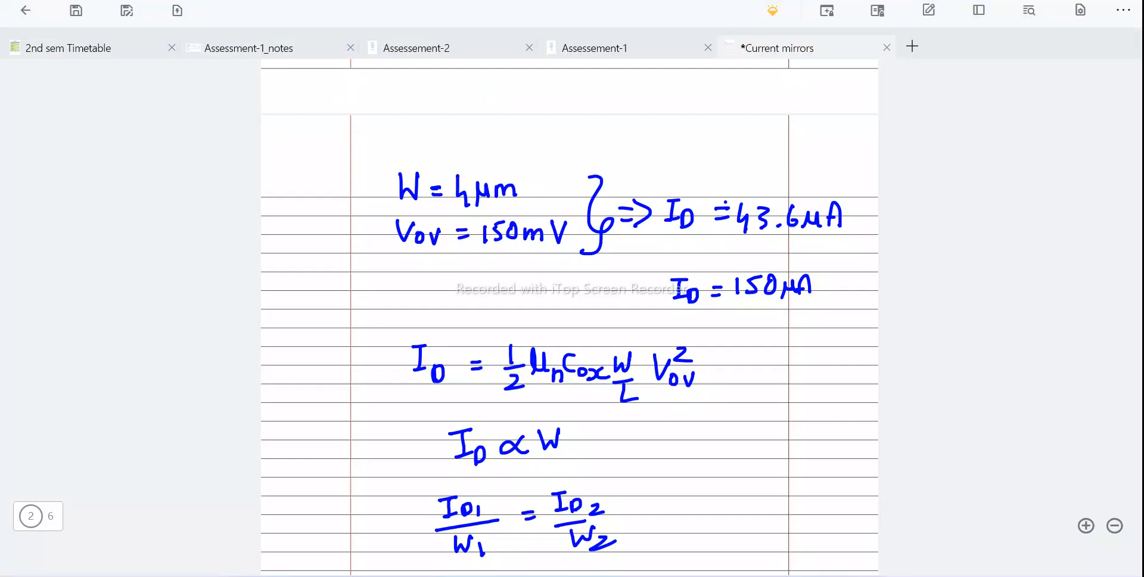
Switch to the notes and handwrite the practical width W2|prac = 13.2 µm below the boxed calculated result.
scroll(671, 404, "down", 8)
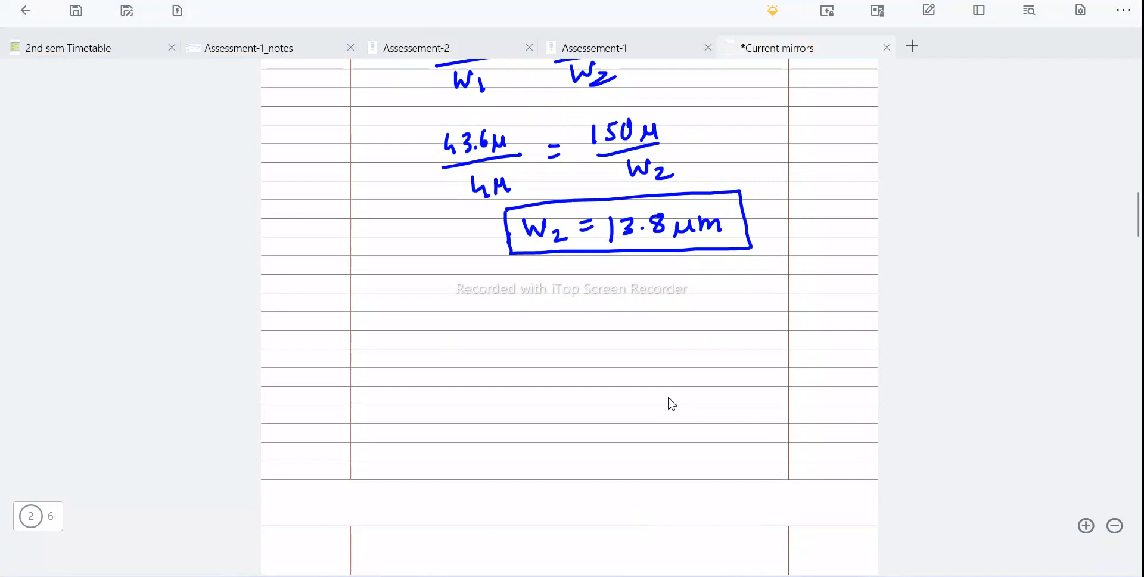
mouse_move(394, 287)
left_mouse_down()
mouse_move(419, 289)
mouse_move(433, 320)
mouse_move(447, 318)
left_mouse_up()
left_click_drag(460, 285, 462, 345)
mouse_move(468, 336)
left_mouse_down()
mouse_move(471, 351)
mouse_move(496, 335)
left_mouse_up()
left_click_drag(501, 334, 503, 339)
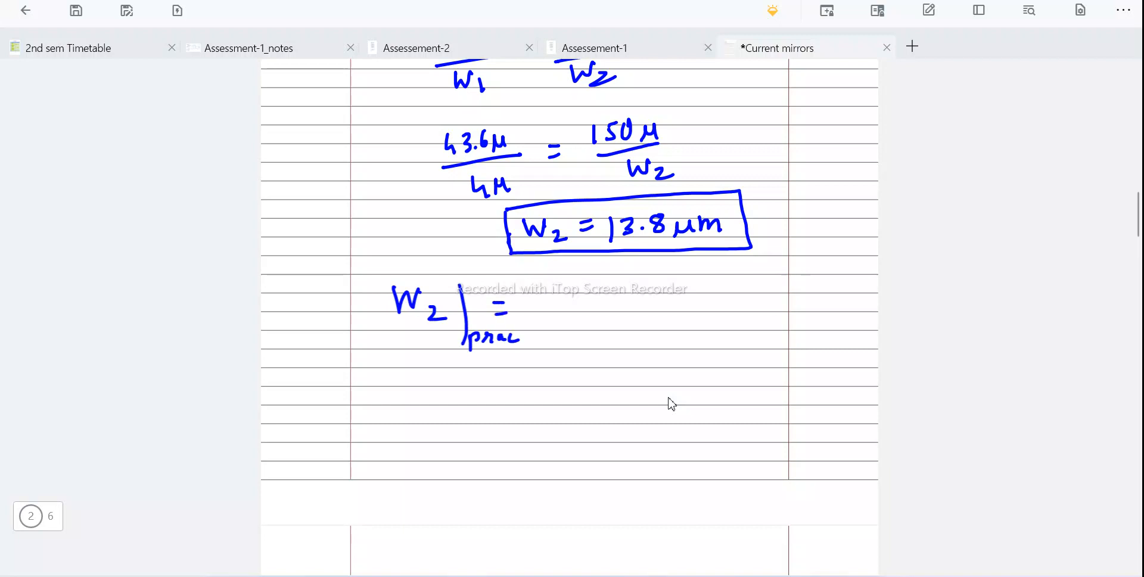
left_click(571, 310)
mouse_move(581, 302)
left_mouse_down()
mouse_move(595, 322)
mouse_move(619, 303)
left_mouse_up()
Box the practical width result and annotate it with an arrow and the label nMOS.
left_click_drag(365, 278, 360, 334)
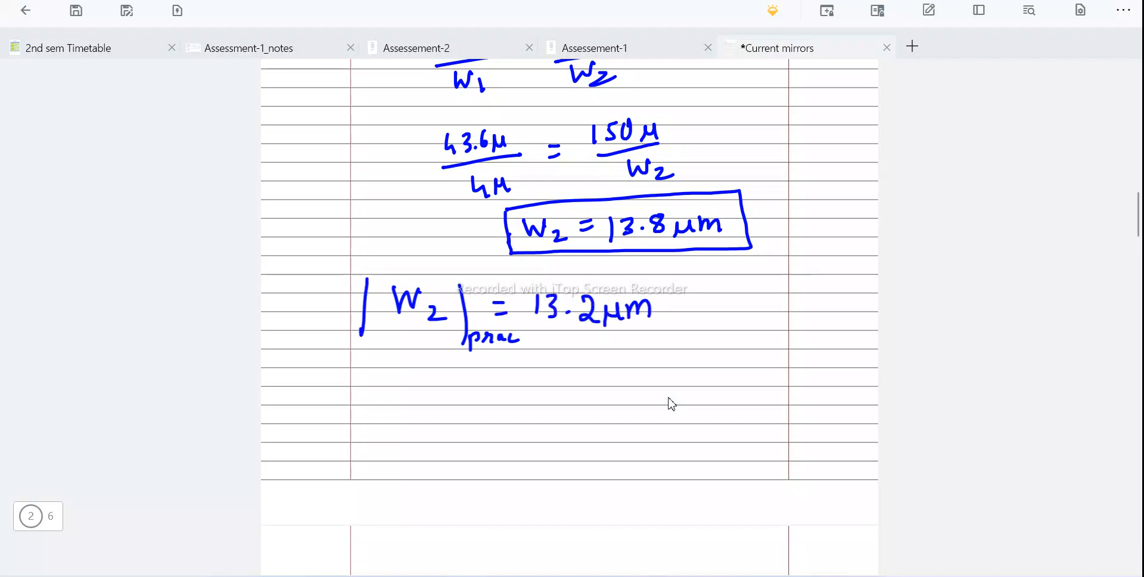
mouse_move(385, 269)
left_mouse_down()
mouse_move(686, 273)
mouse_move(663, 347)
mouse_move(397, 348)
mouse_move(364, 331)
left_mouse_up()
mouse_move(722, 301)
left_mouse_down()
mouse_move(724, 316)
mouse_move(788, 311)
mouse_move(793, 292)
left_mouse_up()
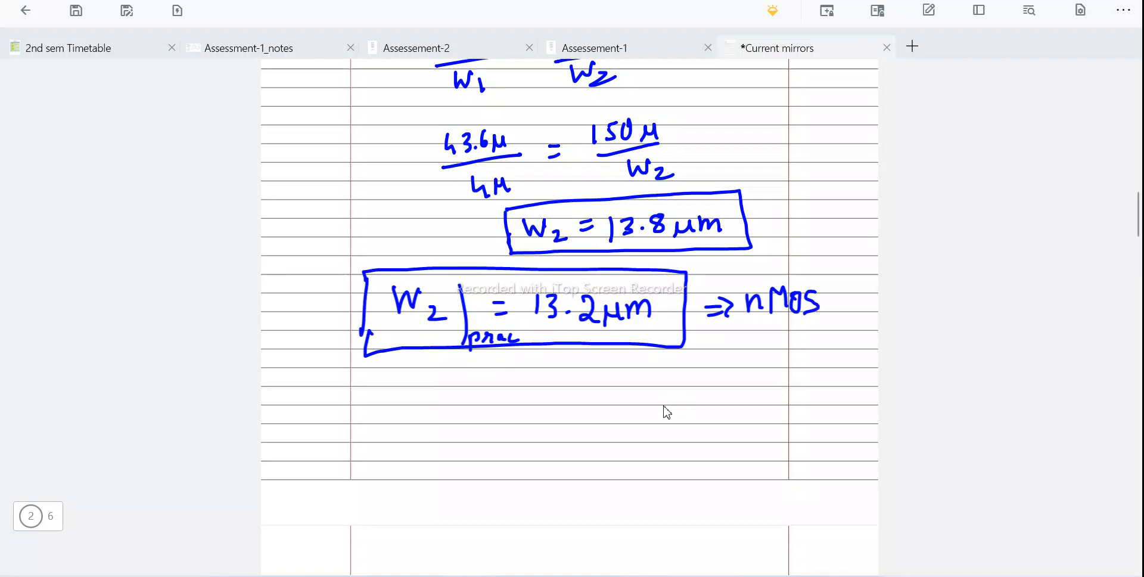
scroll(666, 411, "down", 1)
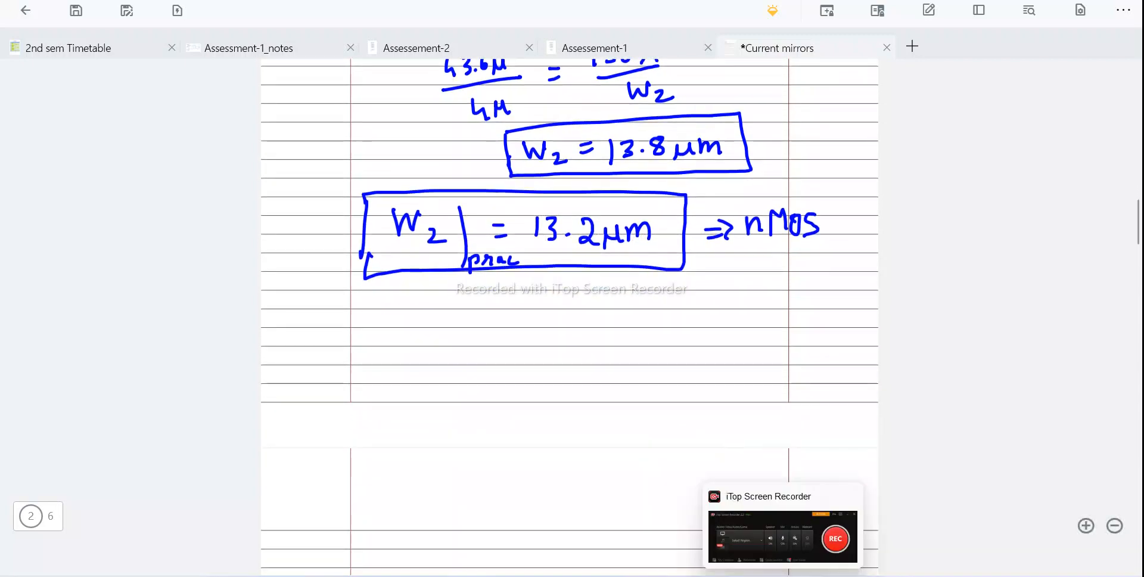
Switch back to the Virtuoso schematic and examine the annotated operating point of diode-connected transistor M3.
key("alt+Tab")
left_click(656, 377)
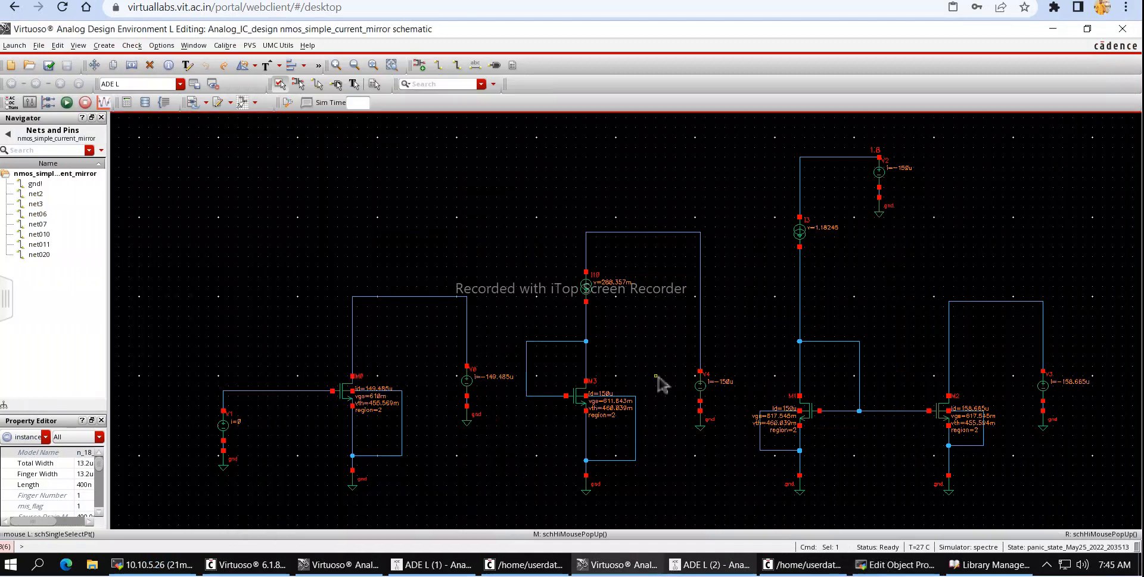
scroll(656, 331, "down", 2)
scroll(647, 348, "up", 3)
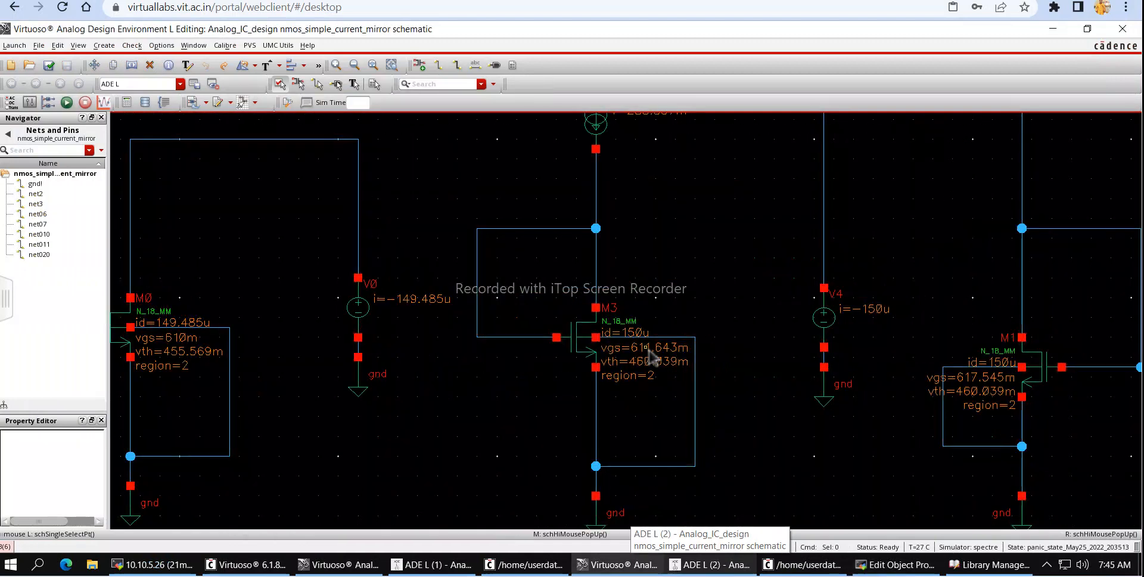
scroll(649, 351, "down", 1)
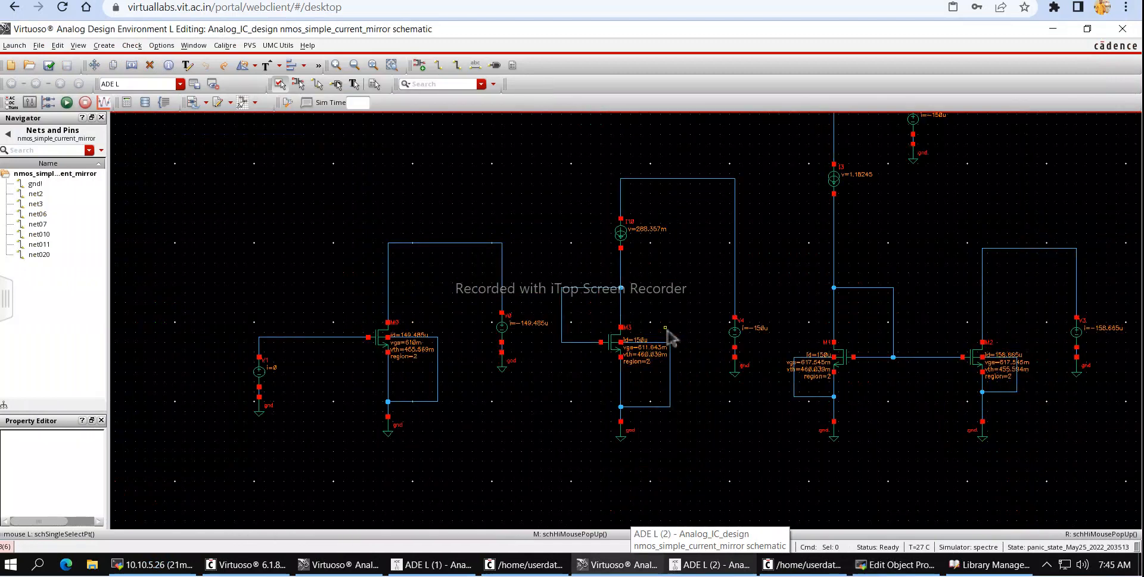
Set the total width of diode-connected transistor M3 to 13.2u.
left_click(616, 345)
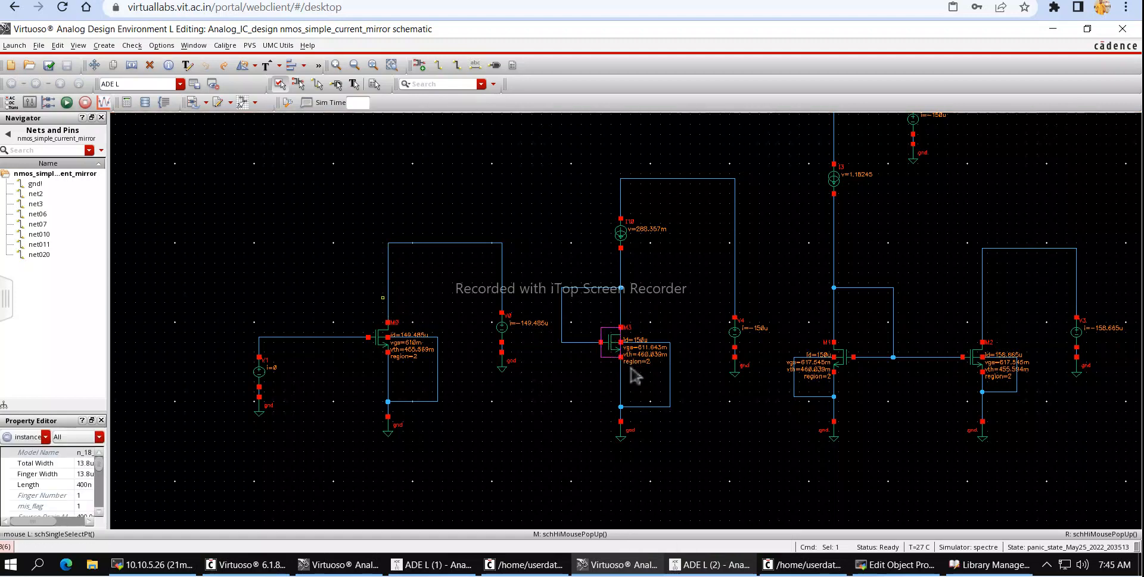
left_click(647, 381)
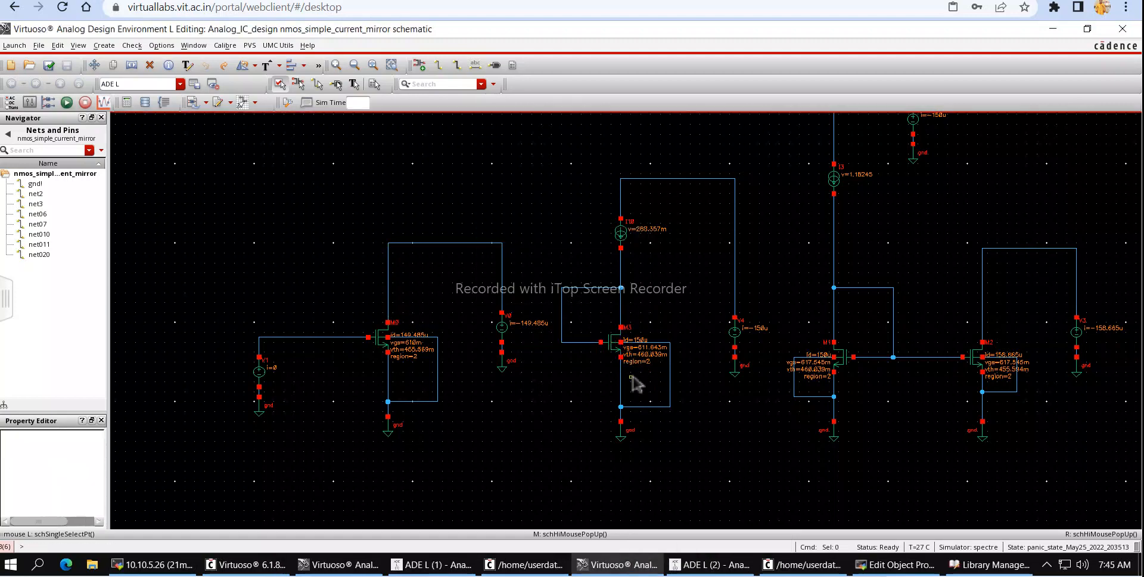
left_click(614, 351)
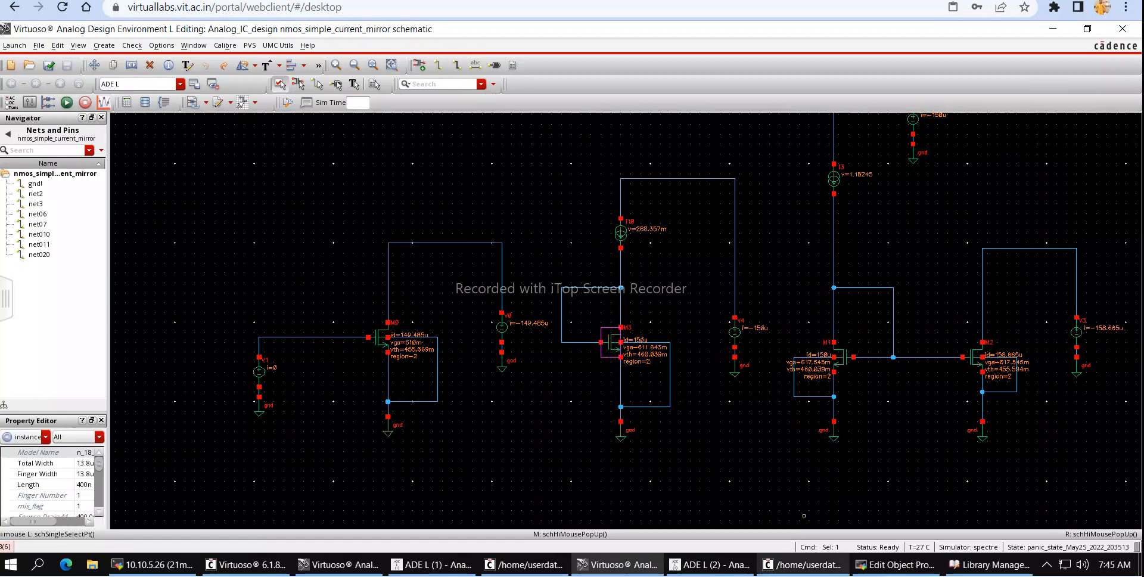
left_click(914, 571)
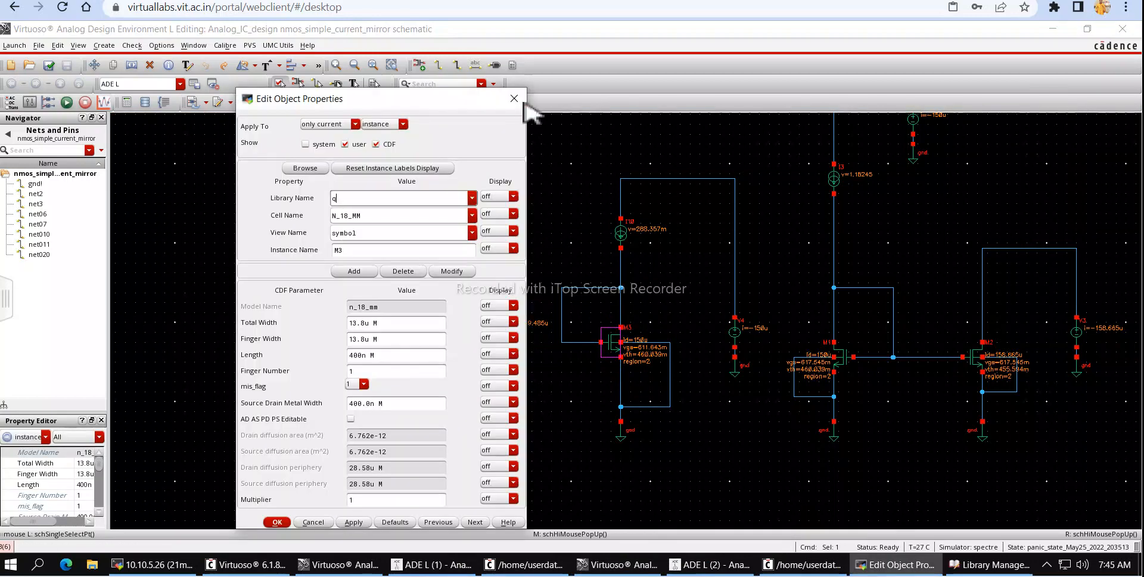
left_click(535, 88)
double_click(614, 352)
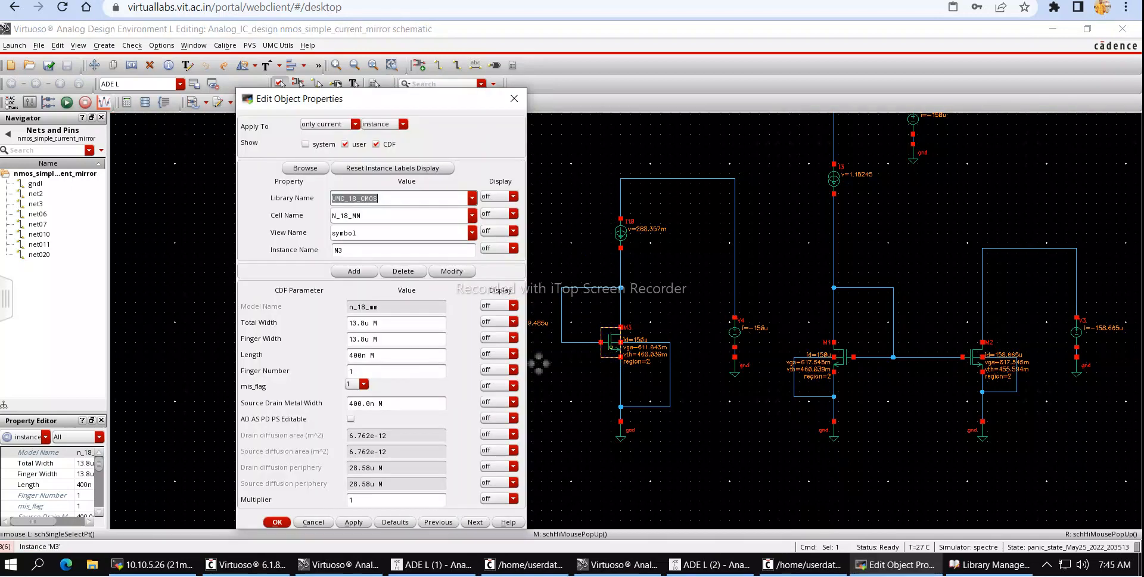
left_click(369, 325)
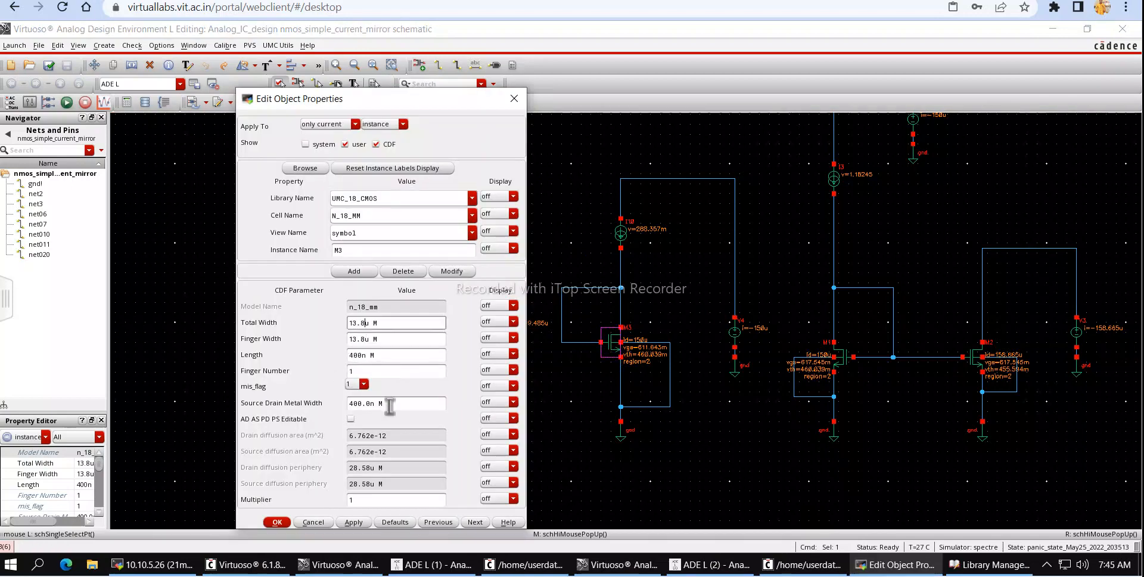
key("BackSpace")
type("2")
key("Return")
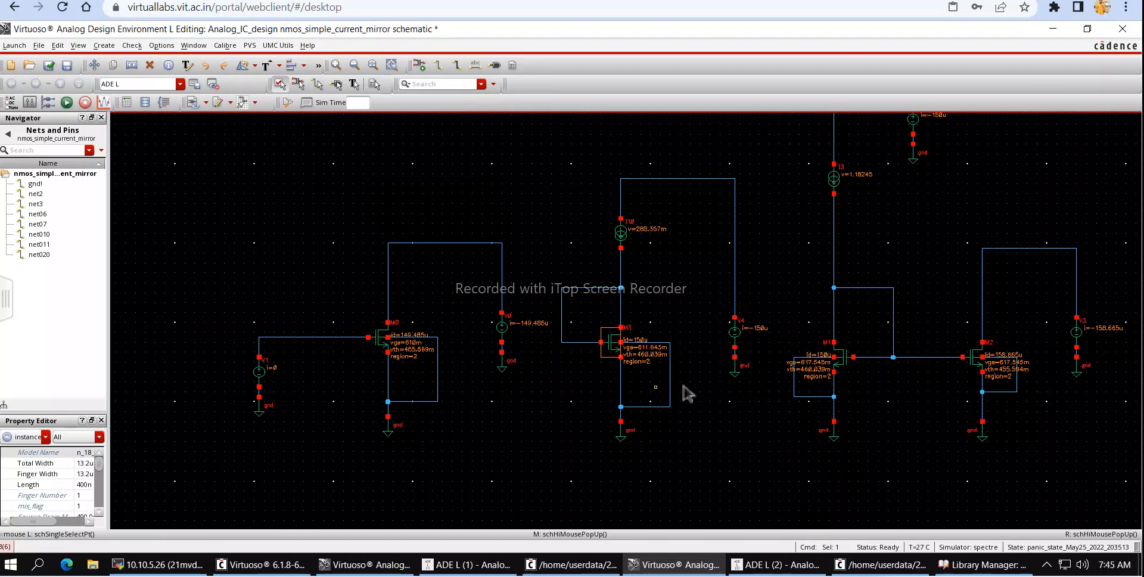
Review the DC current setting of current source I10 feeding transistor M3.
left_click(622, 241)
key("q")
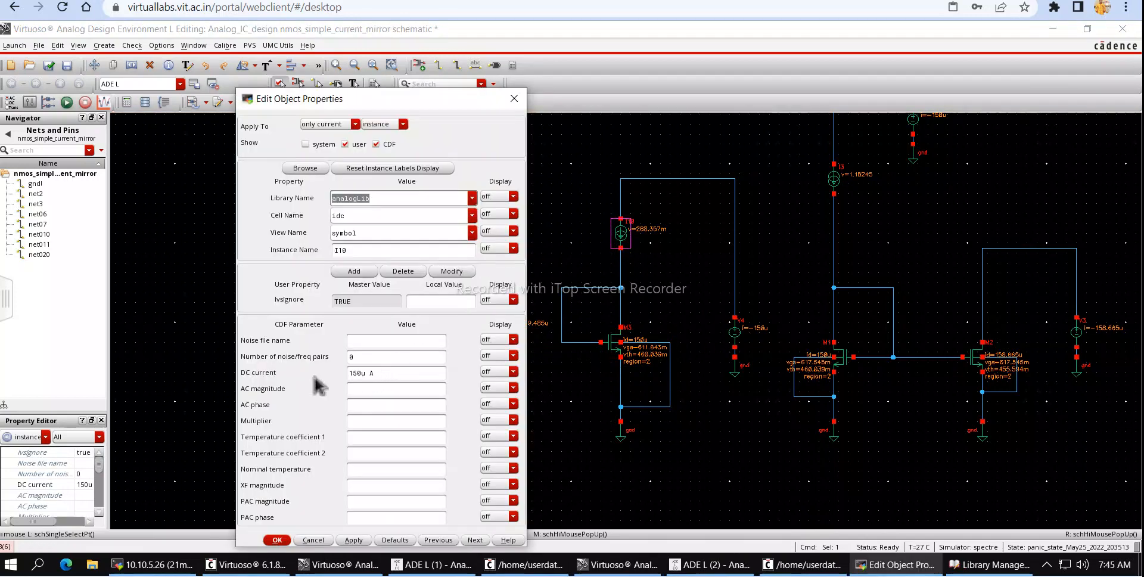
left_click(271, 540)
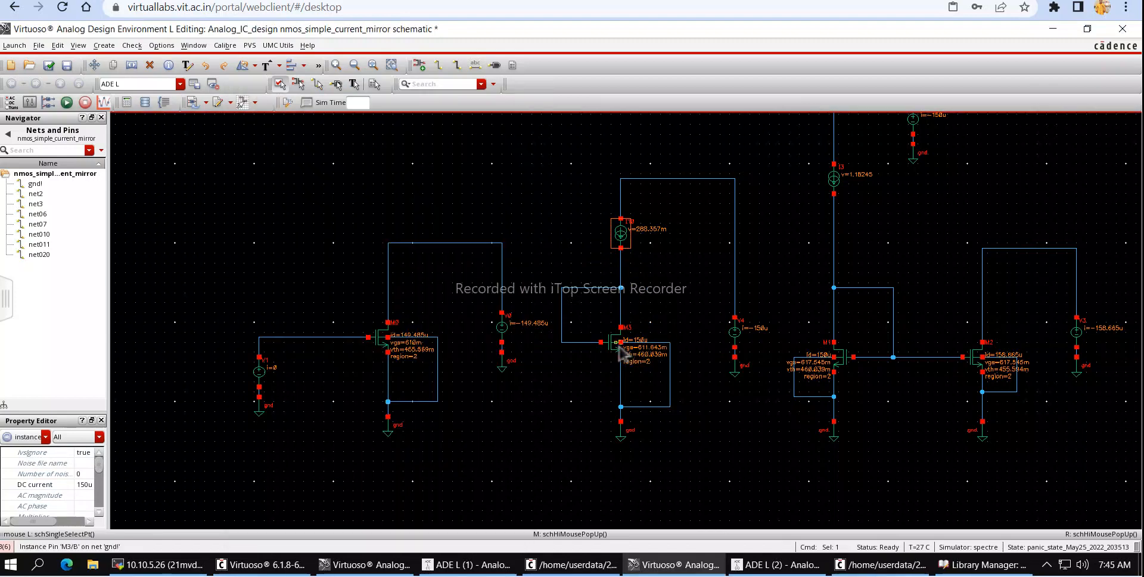
Check and save the schematic, rerun the simulation and inspect M3's annotated operating point up close.
left_click(50, 69)
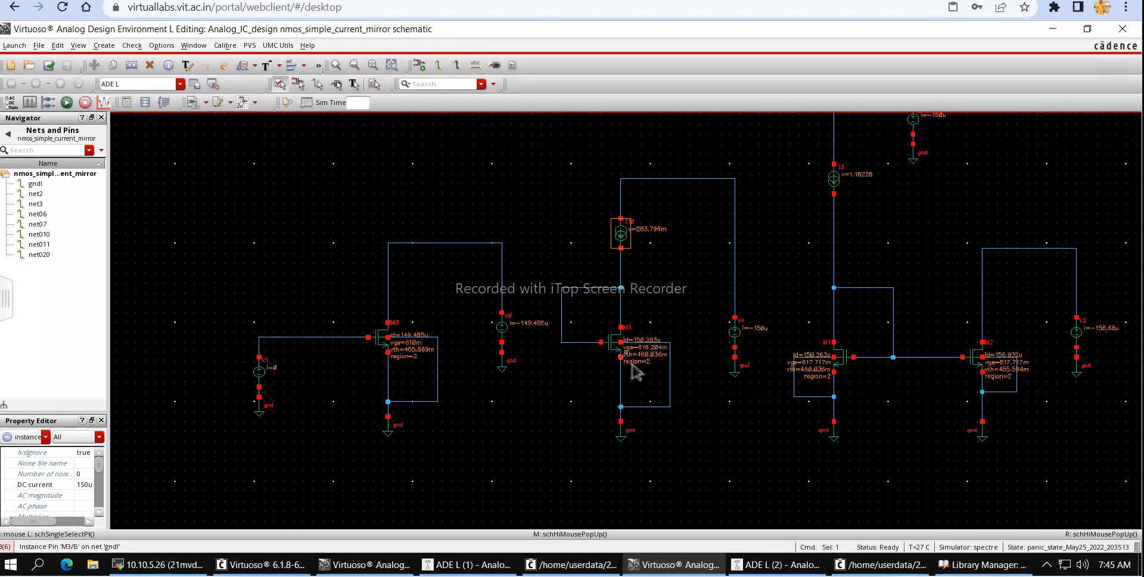
scroll(641, 366, "up", 3, "ctrl")
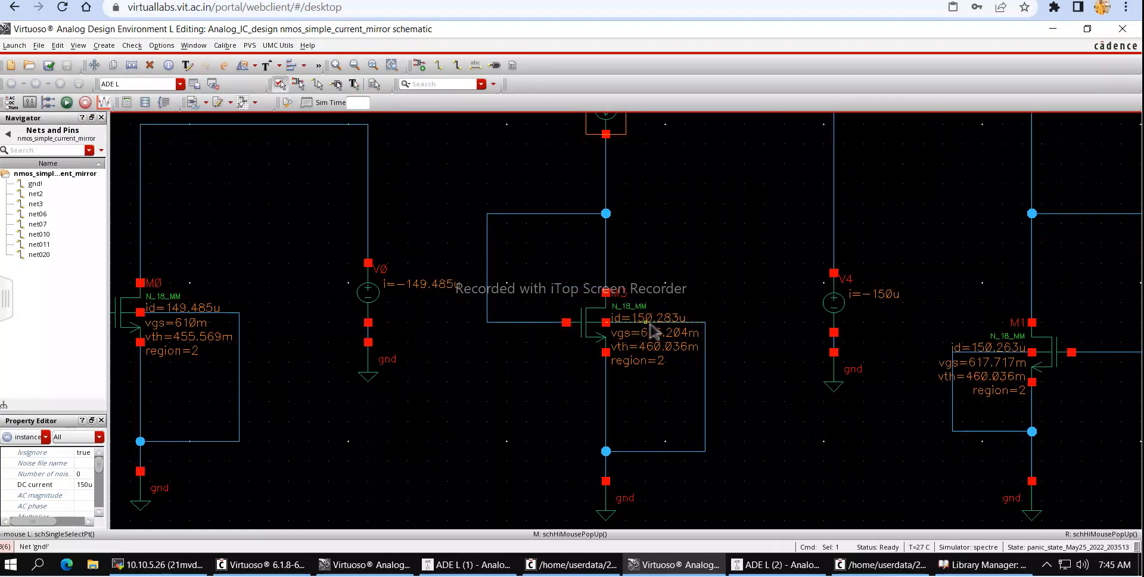
left_click(651, 326)
Switch to the notes and sketch a supply-connected downward current source labelled 150µ on blank page 3.
key("Right")
key("Right")
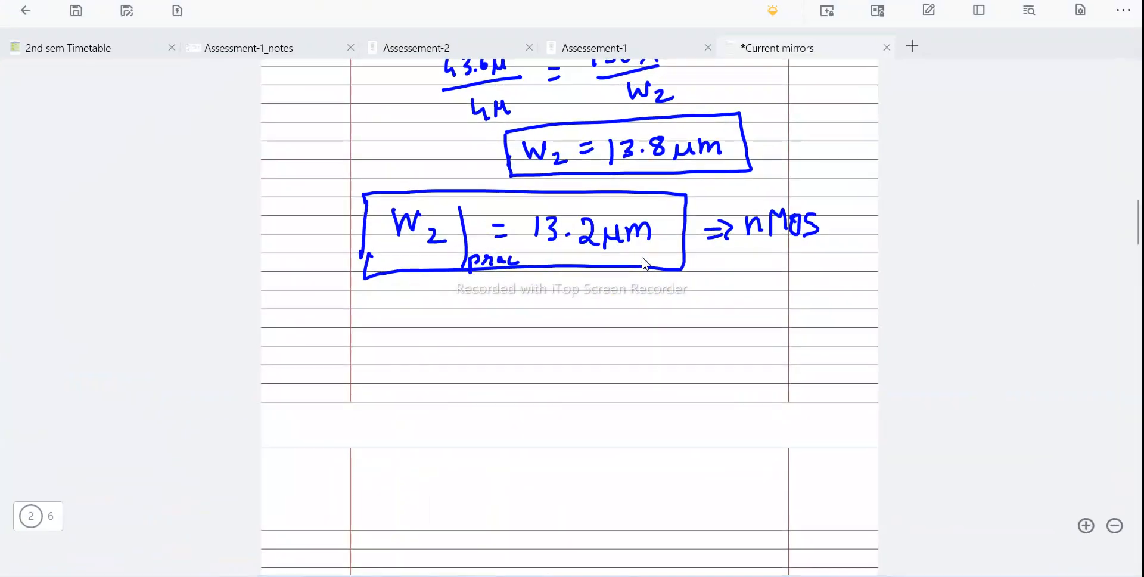
scroll(642, 262, "down", 10)
scroll(642, 256, "up", 1)
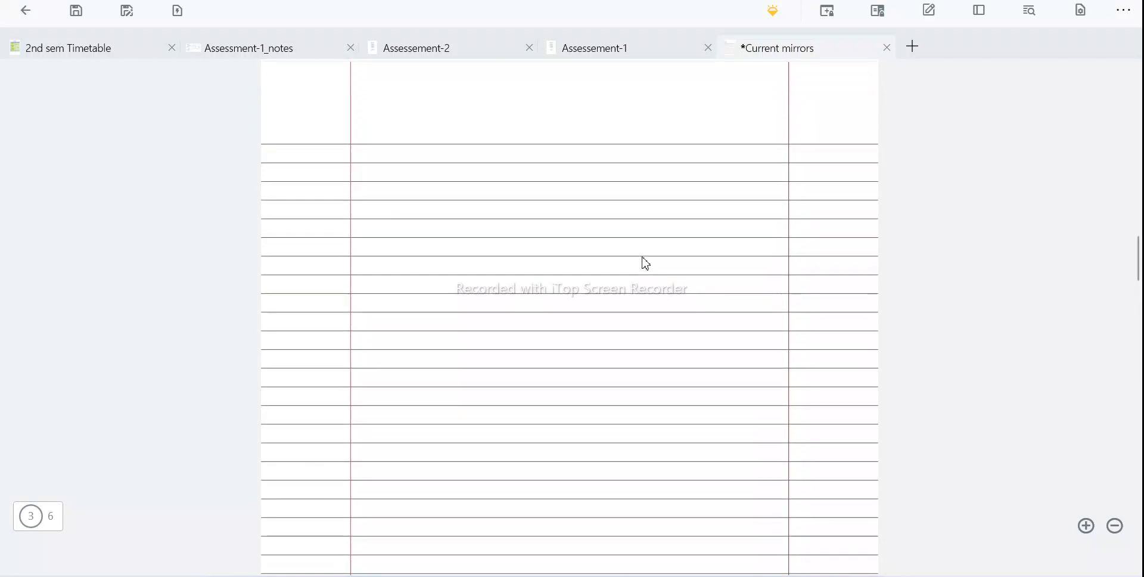
left_click_drag(429, 165, 450, 167)
mouse_move(437, 202)
left_mouse_down()
mouse_move(452, 208)
mouse_move(436, 228)
left_mouse_up()
mouse_move(359, 212)
left_mouse_down()
mouse_move(360, 231)
mouse_move(379, 206)
left_mouse_up()
left_click_drag(389, 206, 387, 205)
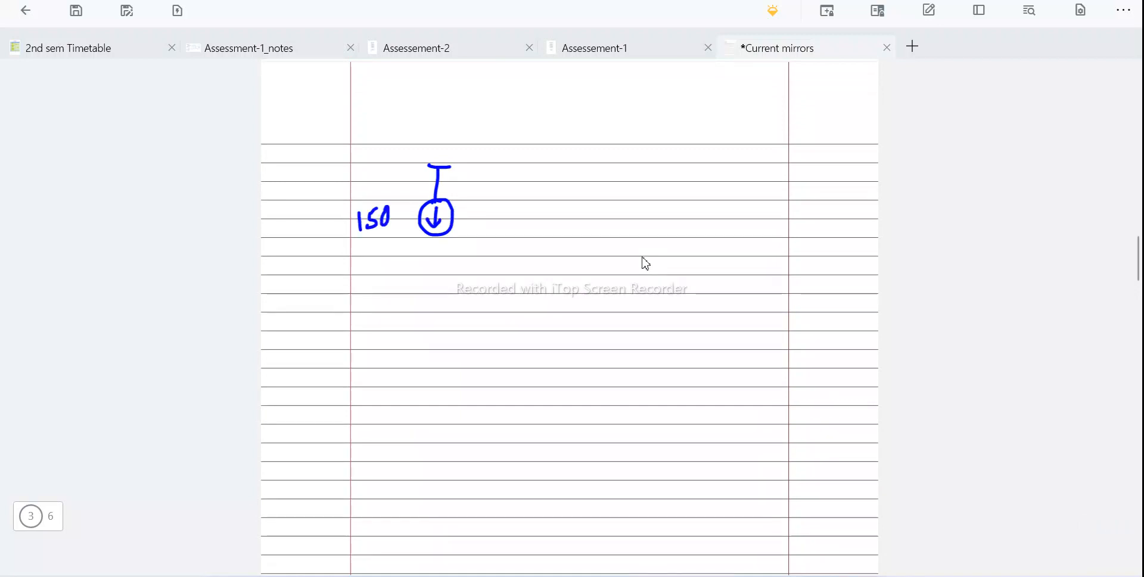
Draw a grounded diode-connected NMOS below the current source and join its gate to a second grounded NMOS.
mouse_move(435, 286)
left_mouse_down()
mouse_move(456, 290)
mouse_move(437, 333)
mouse_move(451, 346)
left_mouse_up()
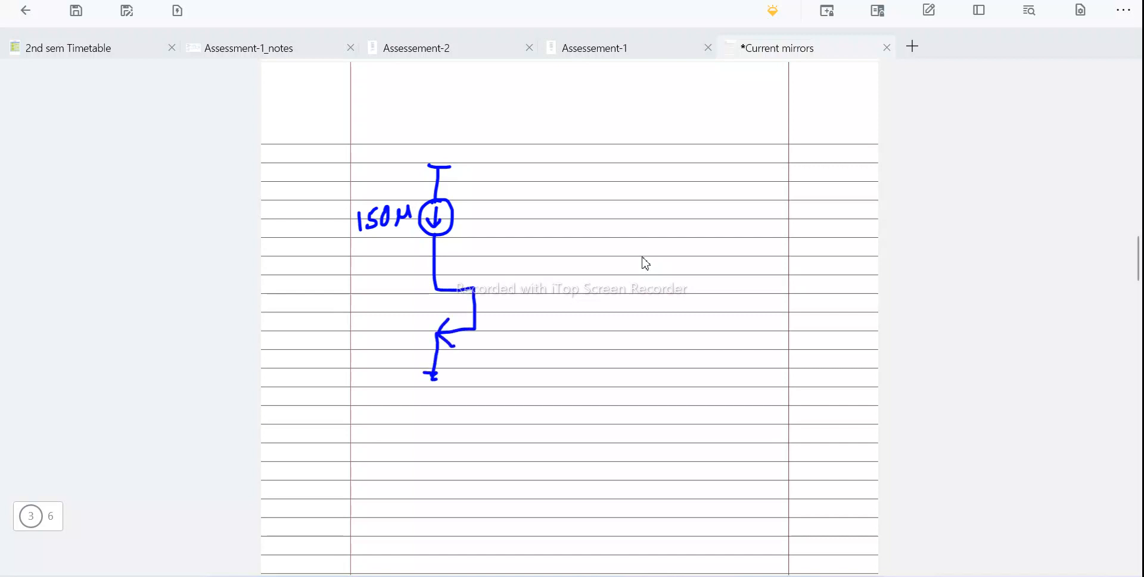
mouse_move(453, 261)
left_mouse_down()
mouse_move(505, 261)
mouse_move(505, 311)
mouse_move(613, 310)
left_mouse_up()
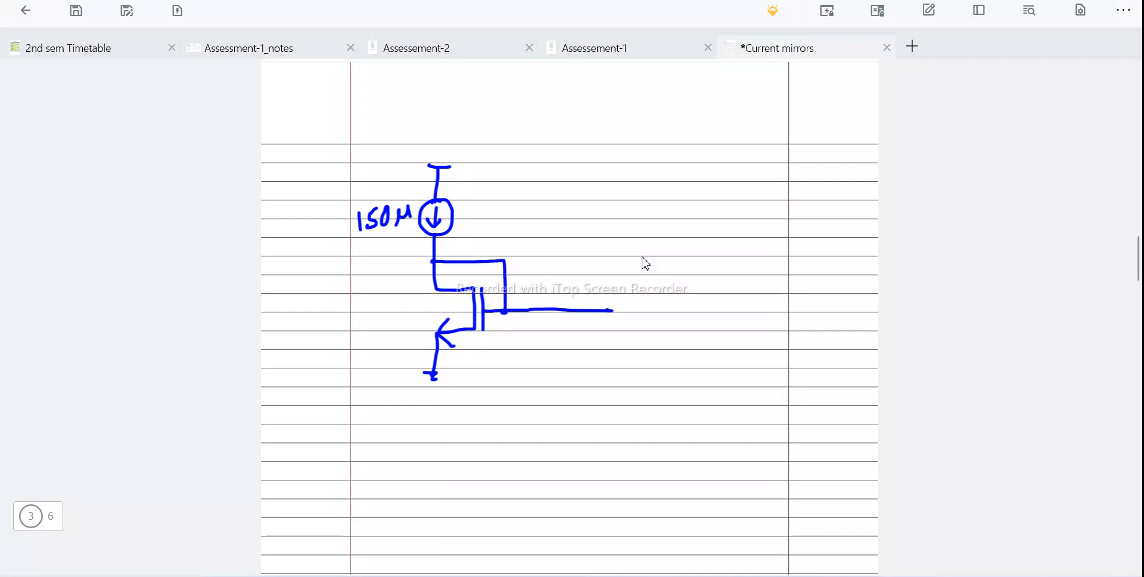
mouse_move(636, 295)
left_mouse_down()
mouse_move(635, 328)
mouse_move(670, 322)
mouse_move(672, 339)
left_mouse_up()
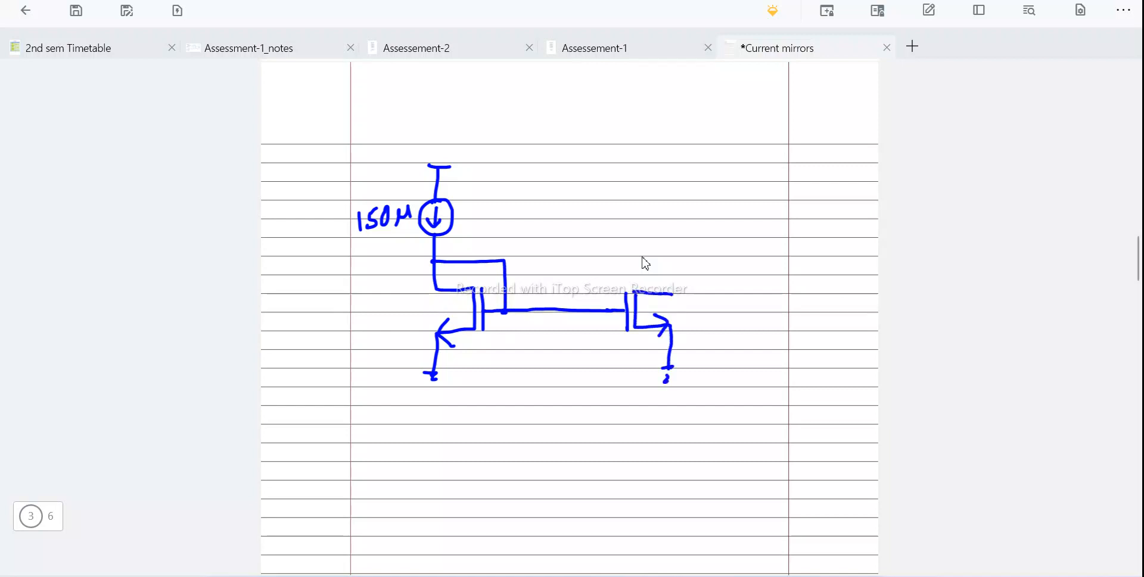
Extend the second NMOS's drain line upward and label the diode-connected transistor W₁ = 13.2 µm and Vov = 150 mV.
left_click_drag(665, 209, 661, 290)
mouse_move(292, 291)
left_mouse_down()
mouse_move(328, 307)
mouse_move(312, 323)
mouse_move(338, 306)
left_mouse_up()
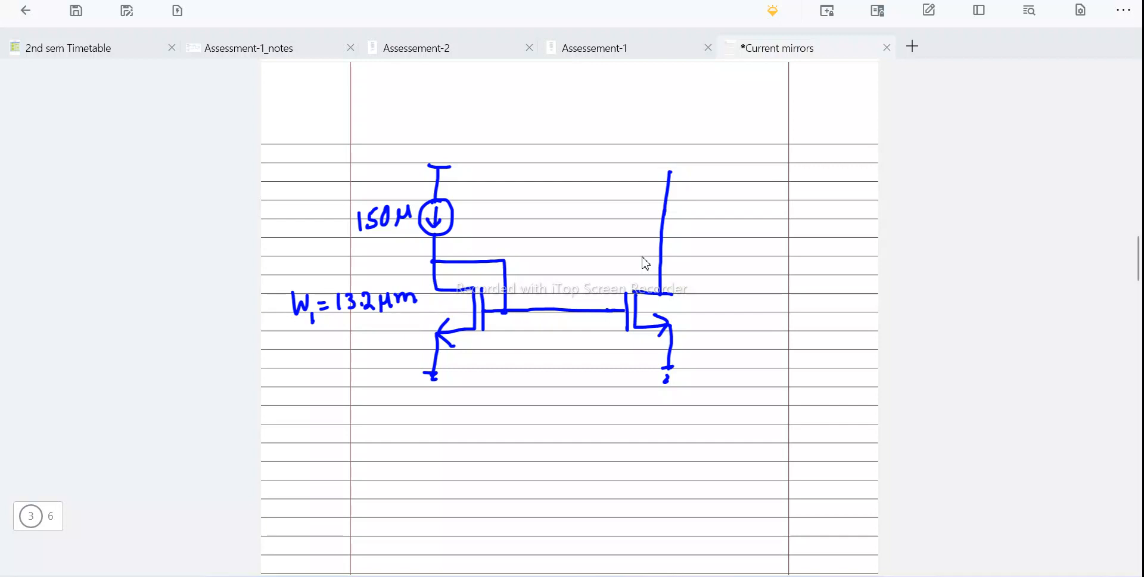
mouse_move(290, 353)
left_mouse_down()
mouse_move(295, 369)
mouse_move(300, 353)
left_mouse_up()
left_click_drag(305, 361, 321, 358)
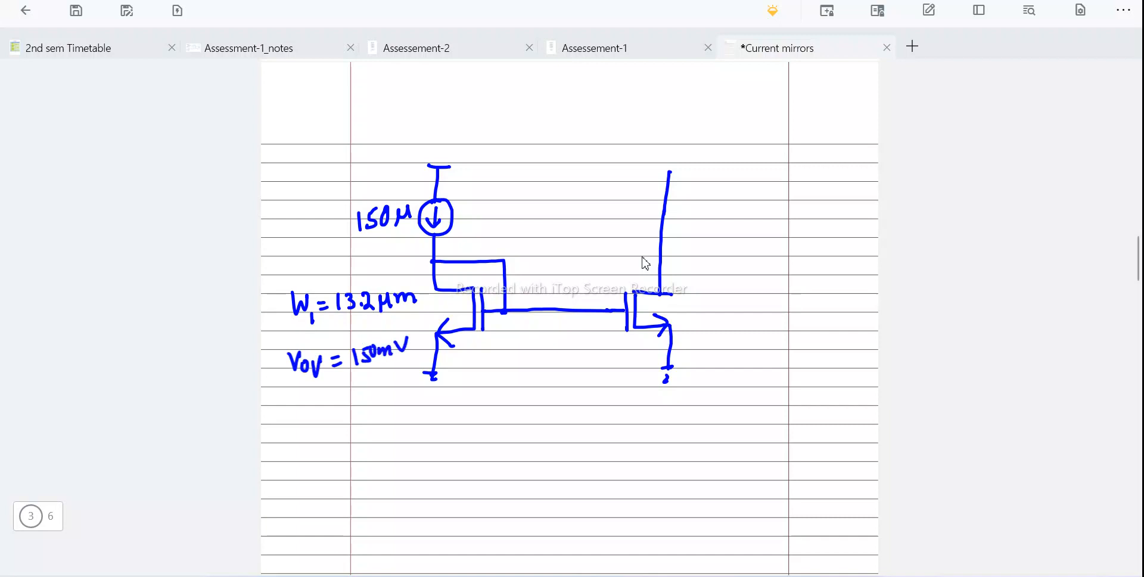
Write VG = 0.61 V beneath the shared gate line and circle it.
left_click_drag(511, 327, 526, 326)
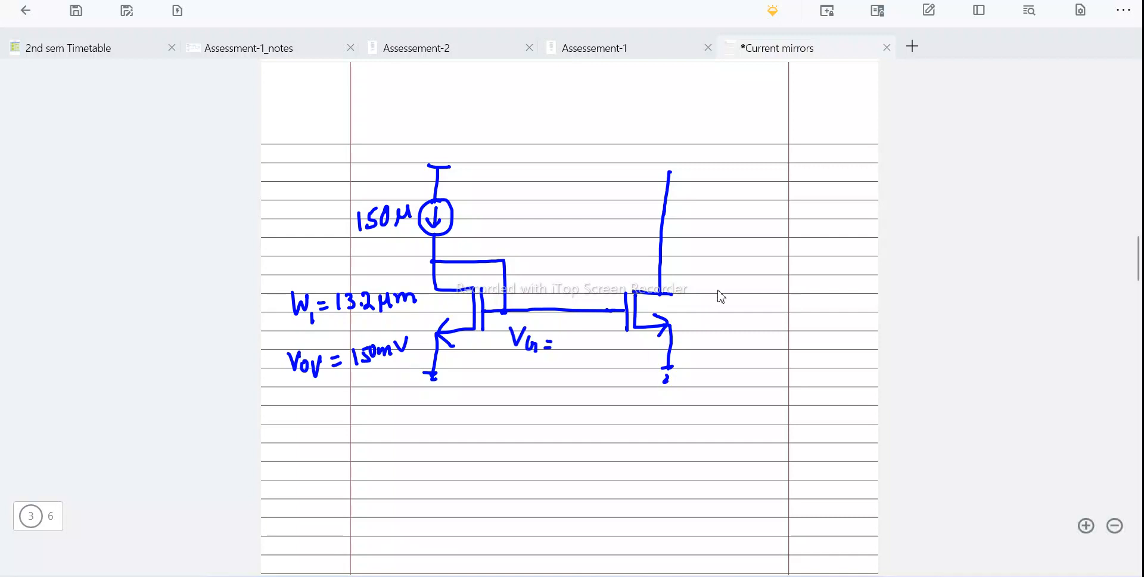
left_click_drag(569, 336, 619, 341)
mouse_move(509, 326)
left_mouse_down()
mouse_move(614, 331)
mouse_move(581, 369)
mouse_move(507, 356)
left_mouse_up()
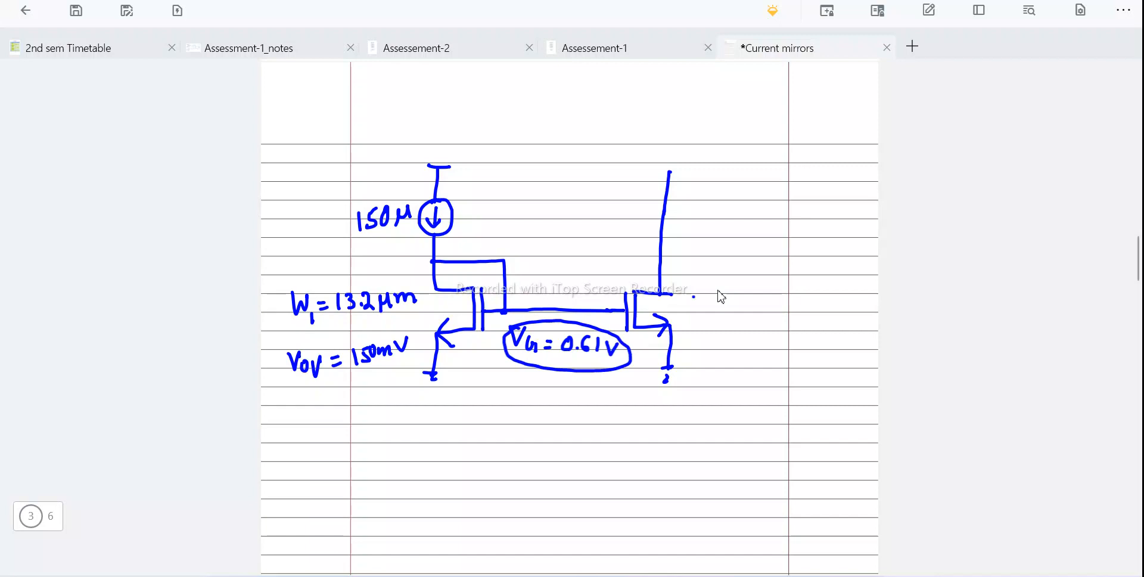
Label the second NMOS with W₂ = 13.2 µm and Vov = 150 mV.
left_click_drag(698, 311, 718, 298)
left_click(723, 304)
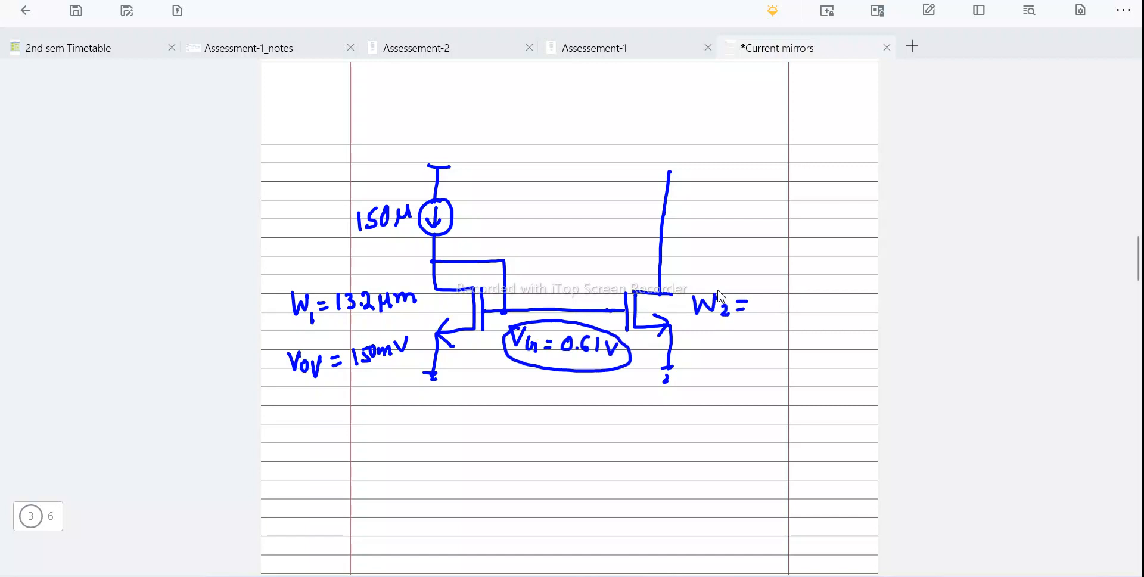
mouse_move(768, 296)
left_mouse_down()
mouse_move(767, 312)
mouse_move(846, 310)
left_mouse_up()
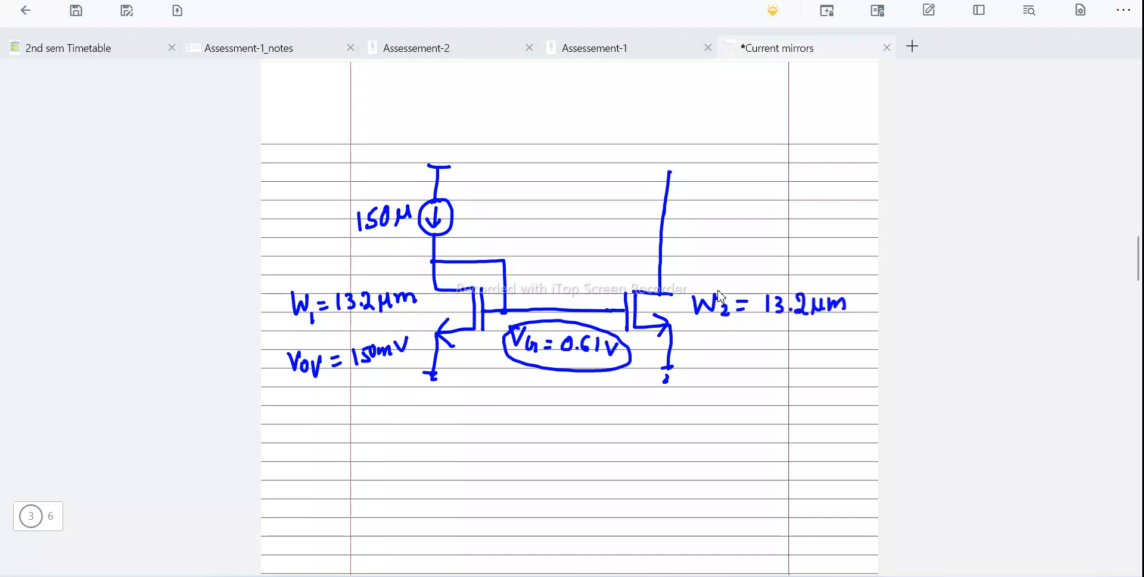
left_click_drag(715, 337, 723, 337)
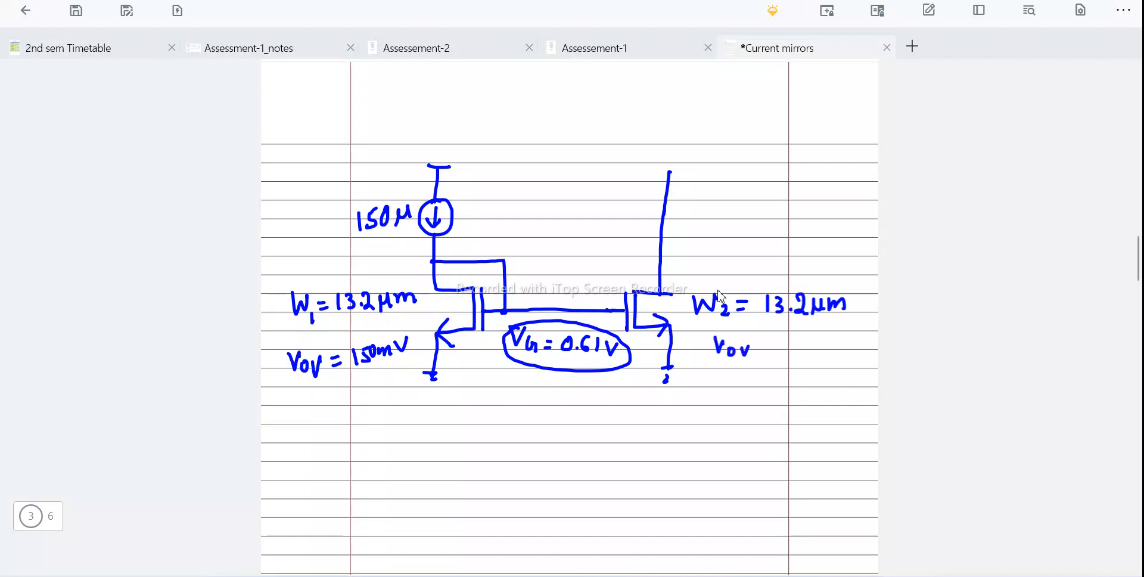
left_click_drag(813, 339, 839, 350)
left_click_drag(844, 336, 858, 337)
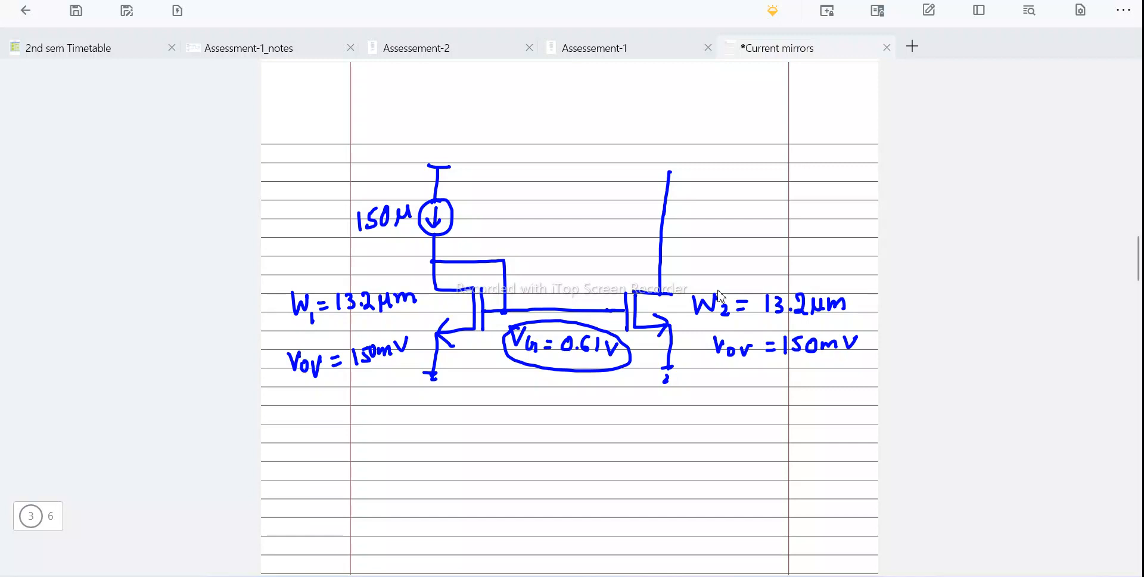
Mark both mirror transistors with a circled 2 to denote their operating region.
mouse_move(459, 297)
left_mouse_down()
mouse_move(439, 308)
mouse_move(469, 307)
left_mouse_up()
left_click(645, 302)
left_click_drag(648, 296, 638, 307)
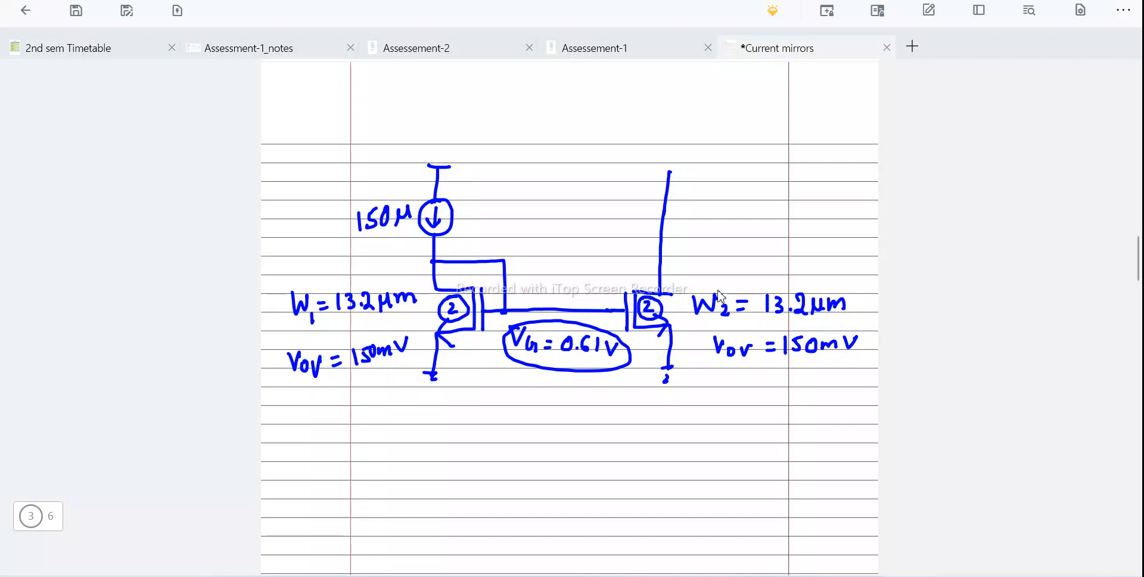
Connect the second NMOS's drain to a grounded voltage source labelled 0.9 V.
mouse_move(668, 168)
left_mouse_down()
mouse_move(750, 166)
mouse_move(750, 197)
mouse_move(763, 197)
left_mouse_up()
mouse_move(741, 205)
left_mouse_down()
mouse_move(756, 204)
mouse_move(751, 250)
left_mouse_up()
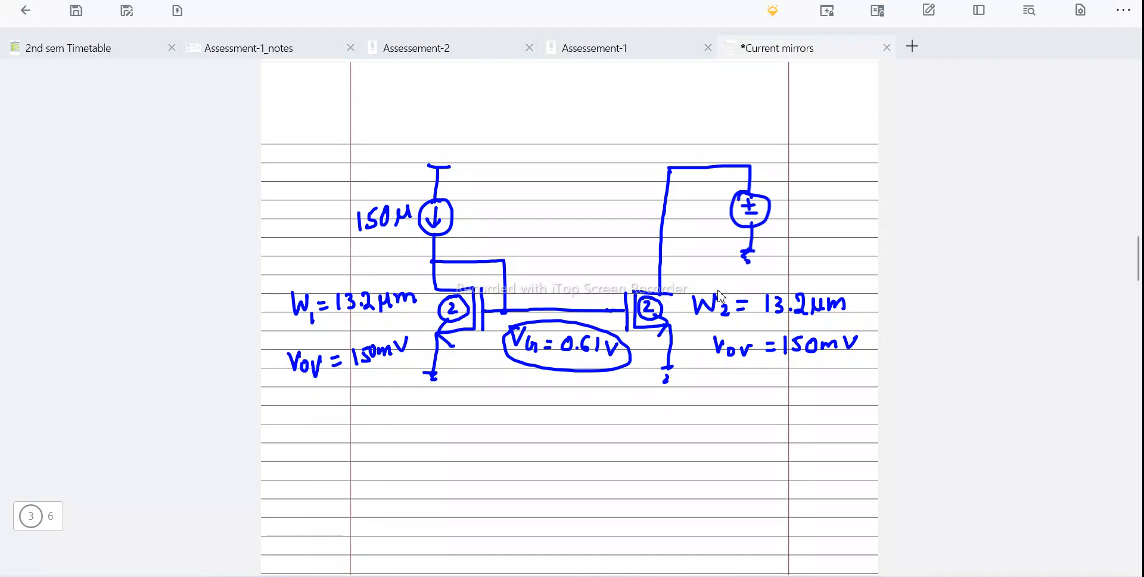
left_click_drag(795, 202, 820, 217)
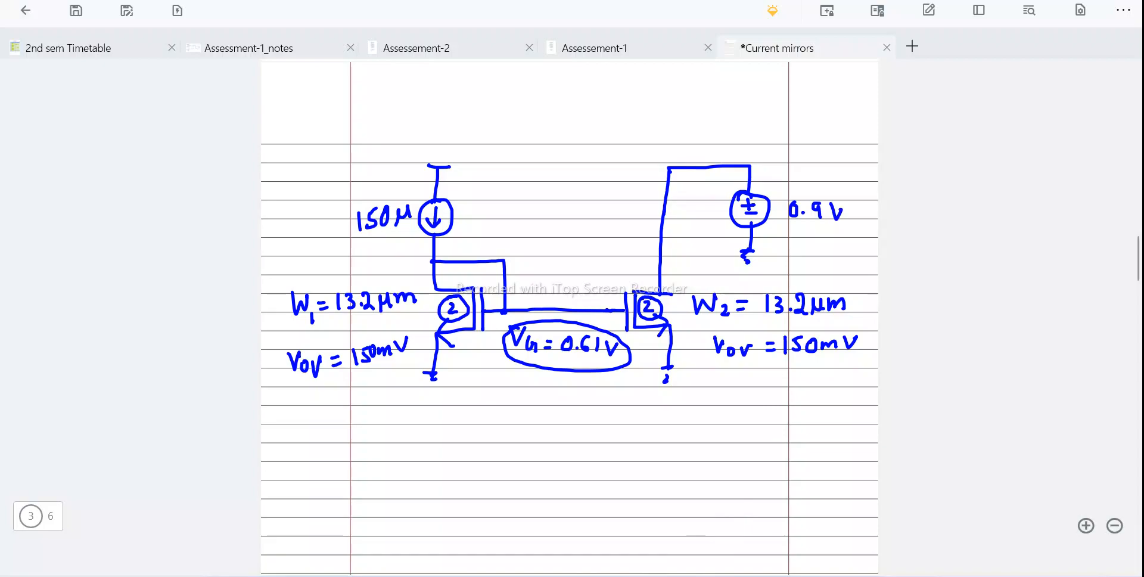
Switch to the Virtuoso schematic and set the total width of mirror transistor M1 to 13.2 µm.
key("alt+Tab")
scroll(585, 393, "down", 1, "ctrl")
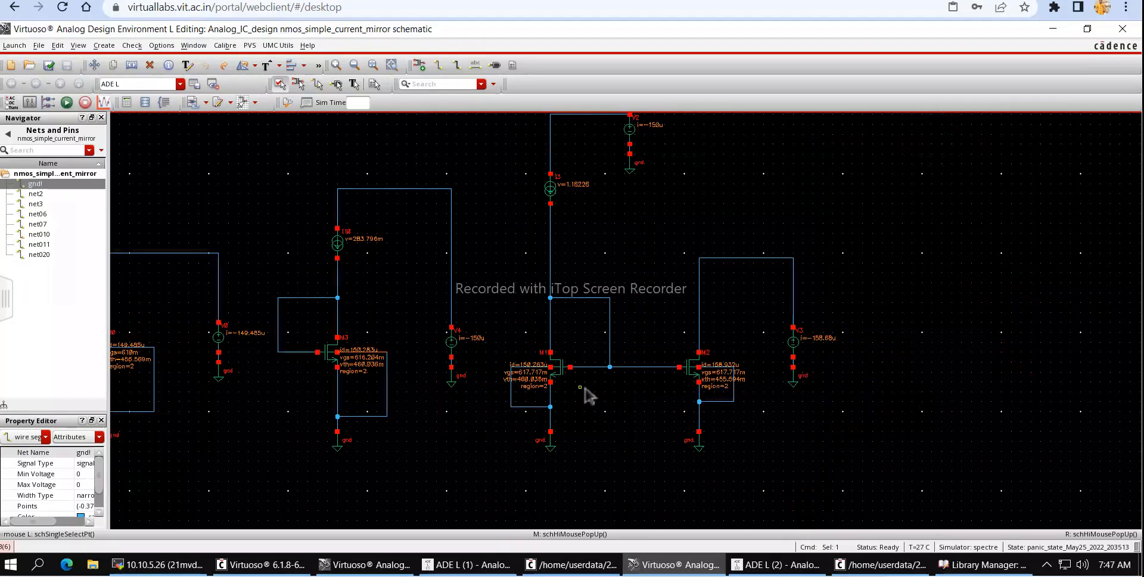
left_click(563, 372)
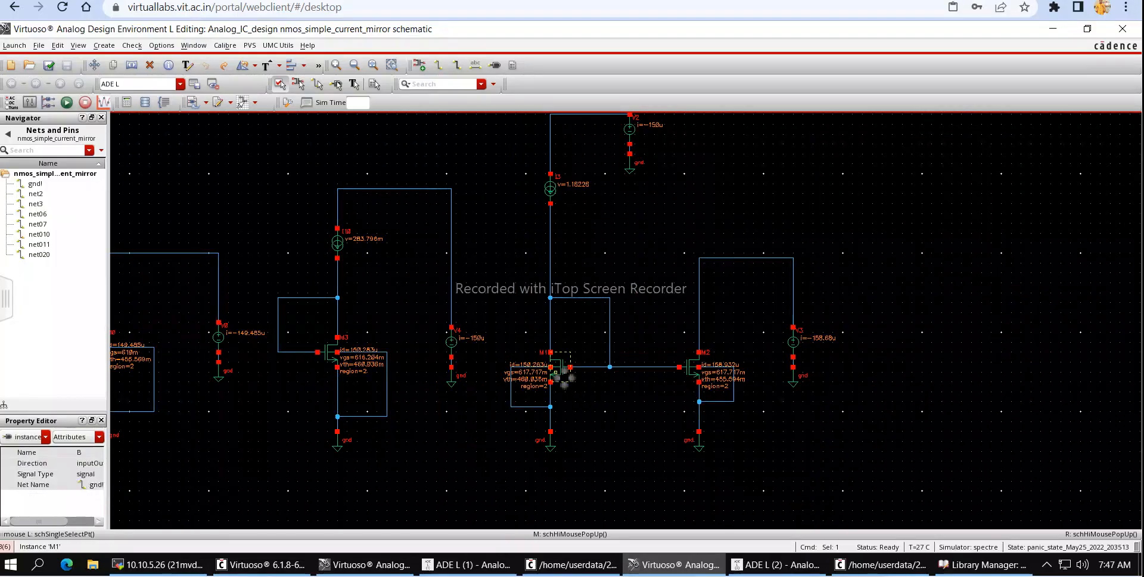
key("q")
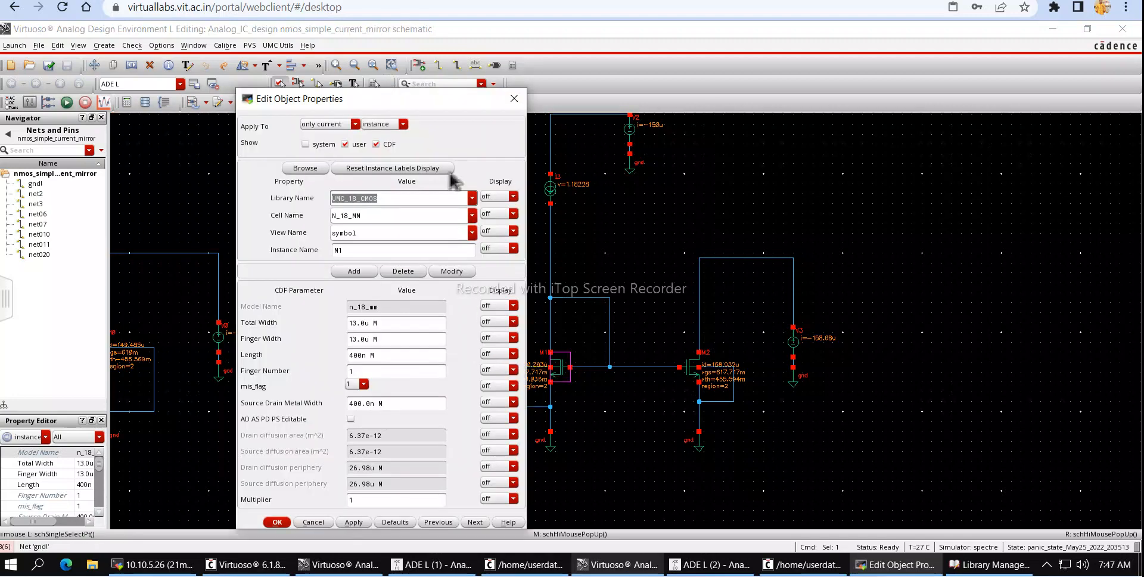
left_click_drag(418, 106, 365, 98)
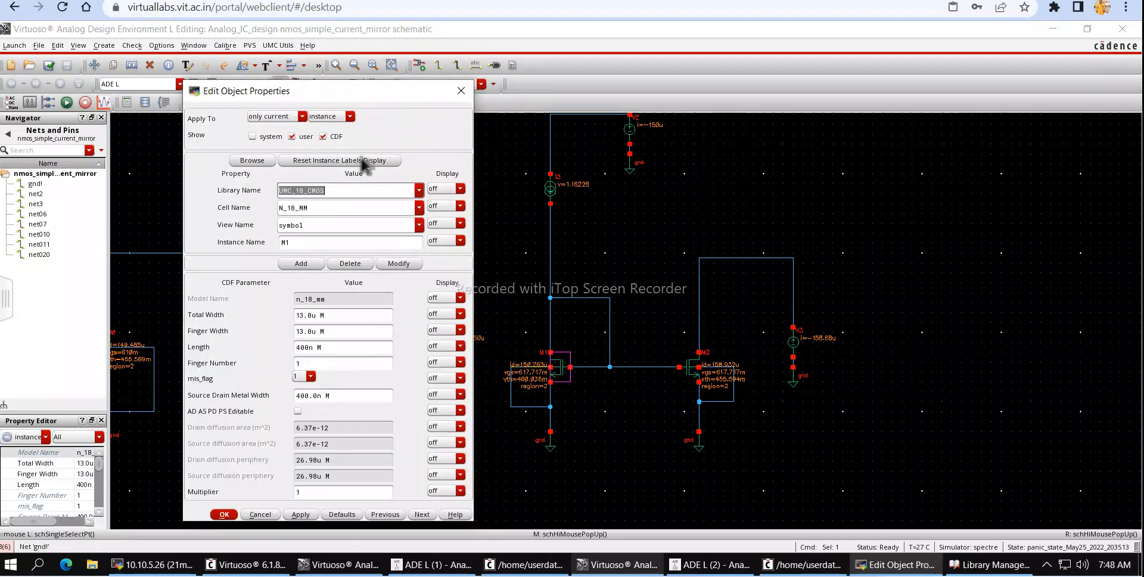
left_click(323, 317)
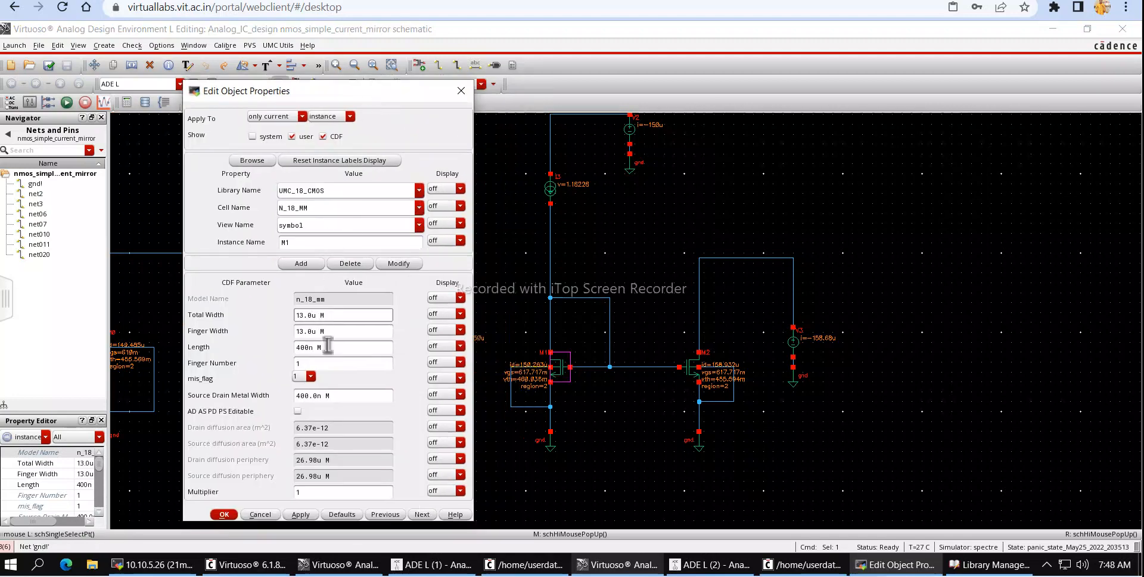
key("BackSpace")
type("2")
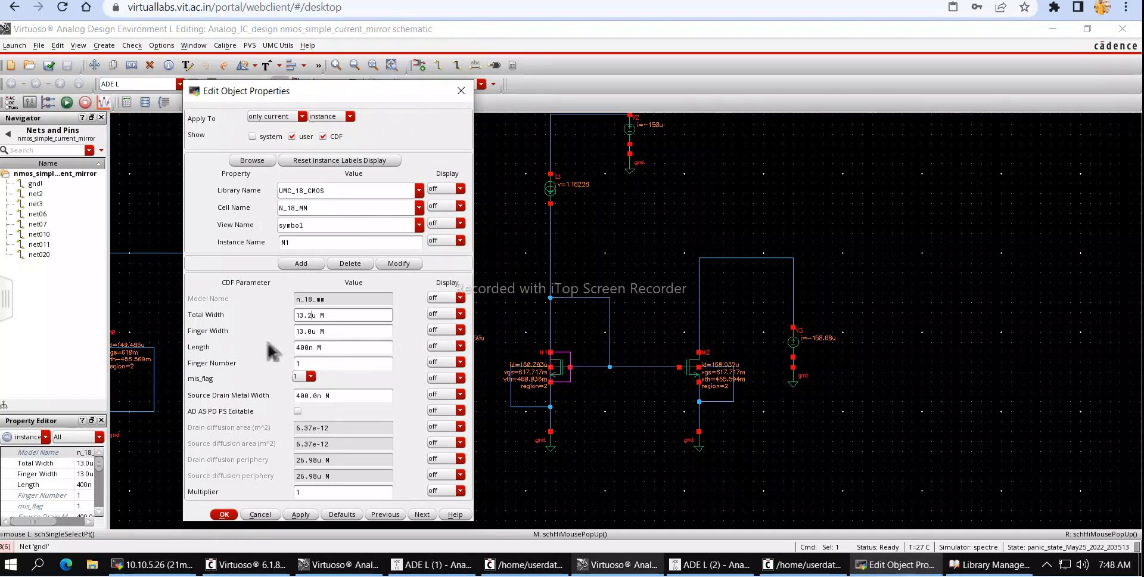
key("Return")
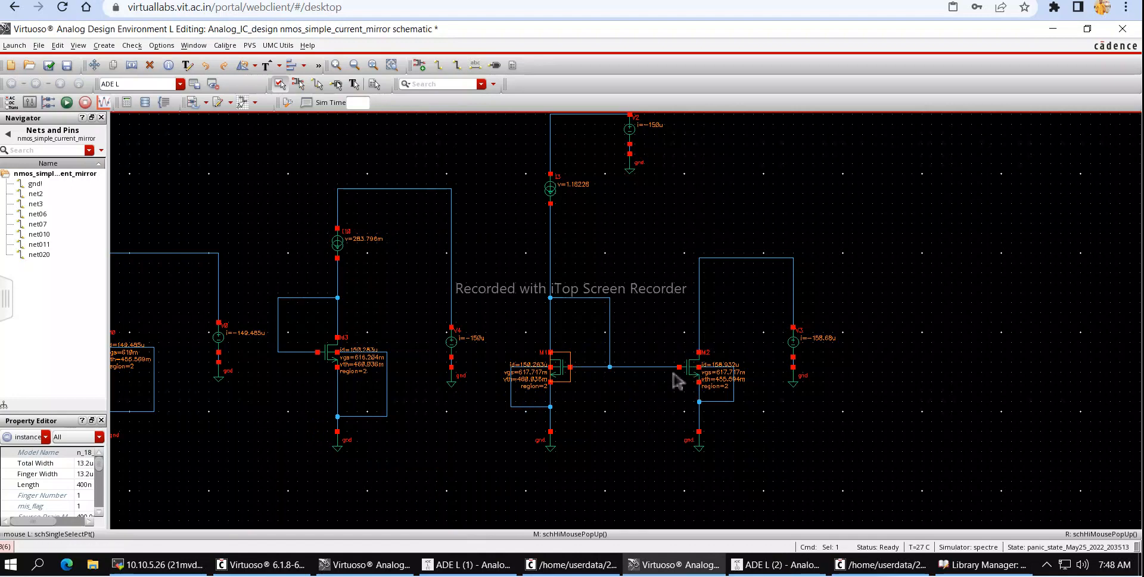
Set the total width of mirror transistor M2 to 13.2 µm and check and save the schematic.
left_click(693, 377)
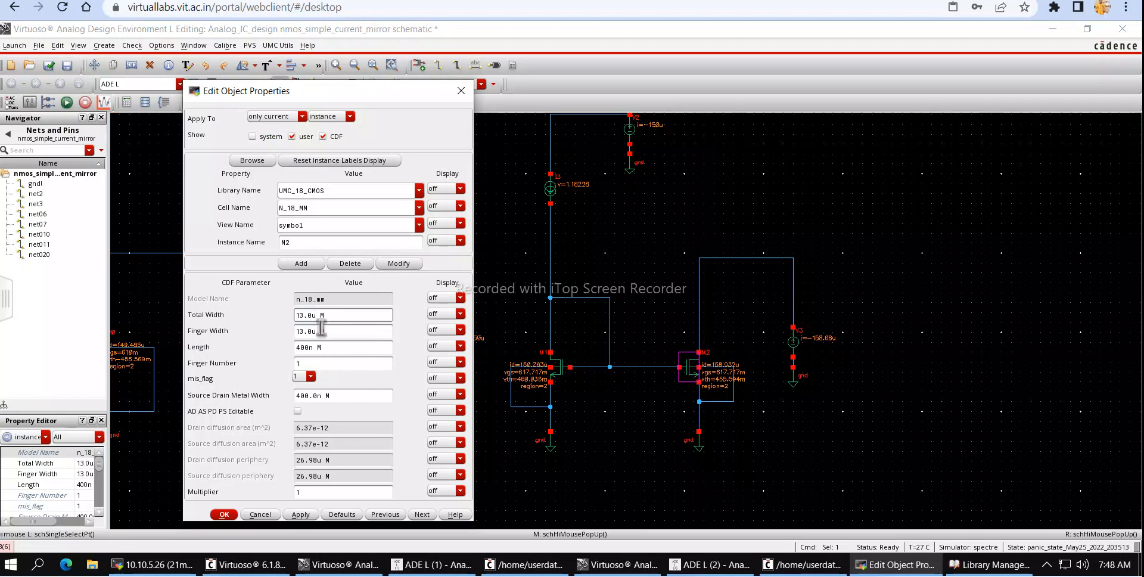
type("2")
key("Return")
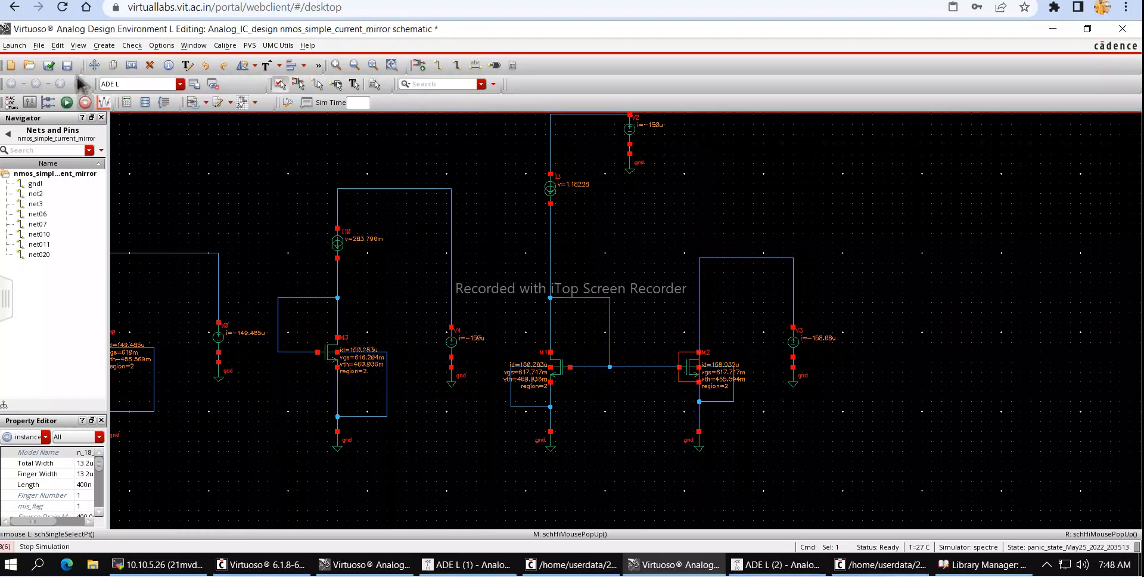
left_click(49, 66)
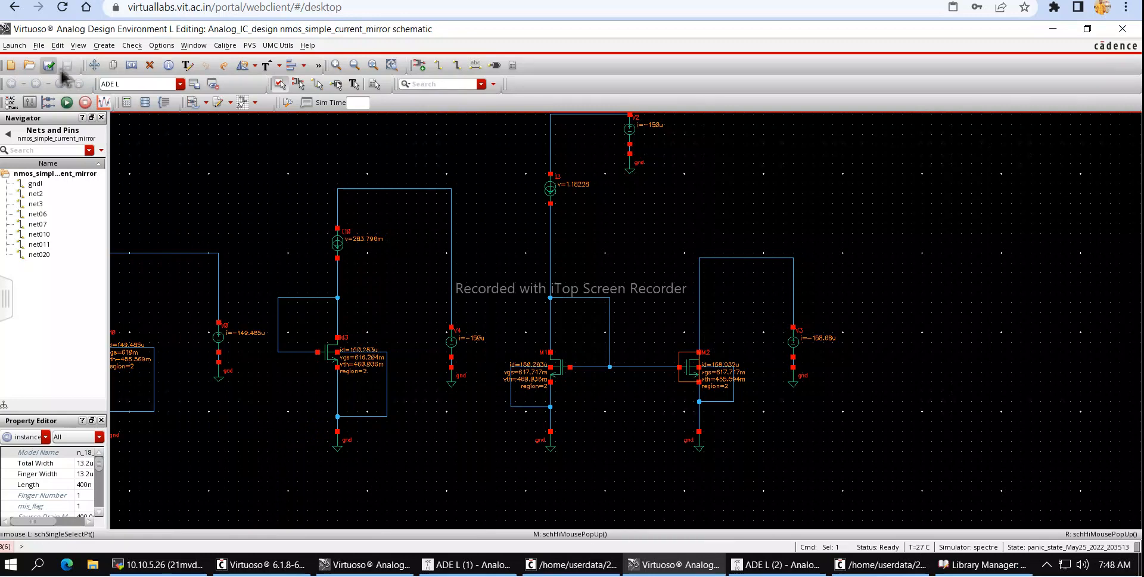
Review the DC voltage settings of supply source V2 and of source V3 on M2's drain.
double_click(628, 135)
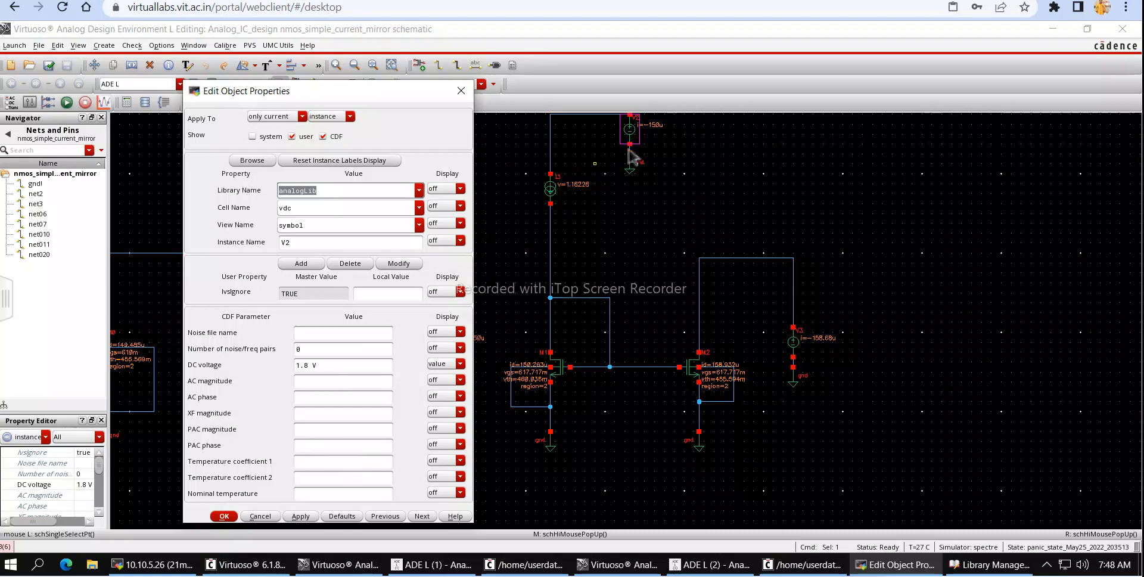
left_click(271, 515)
left_click(797, 338)
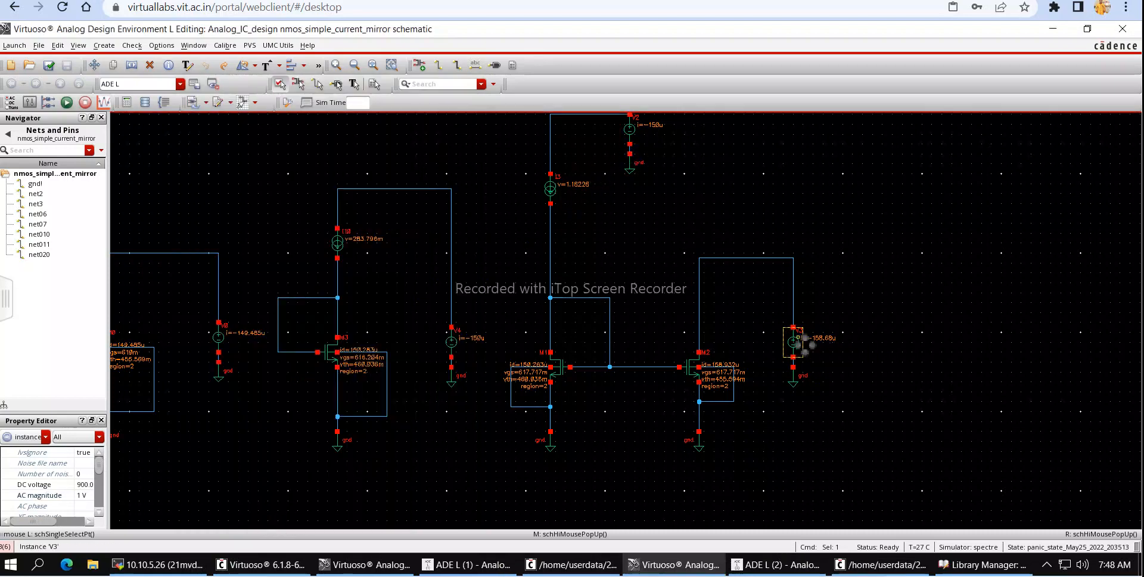
key("q")
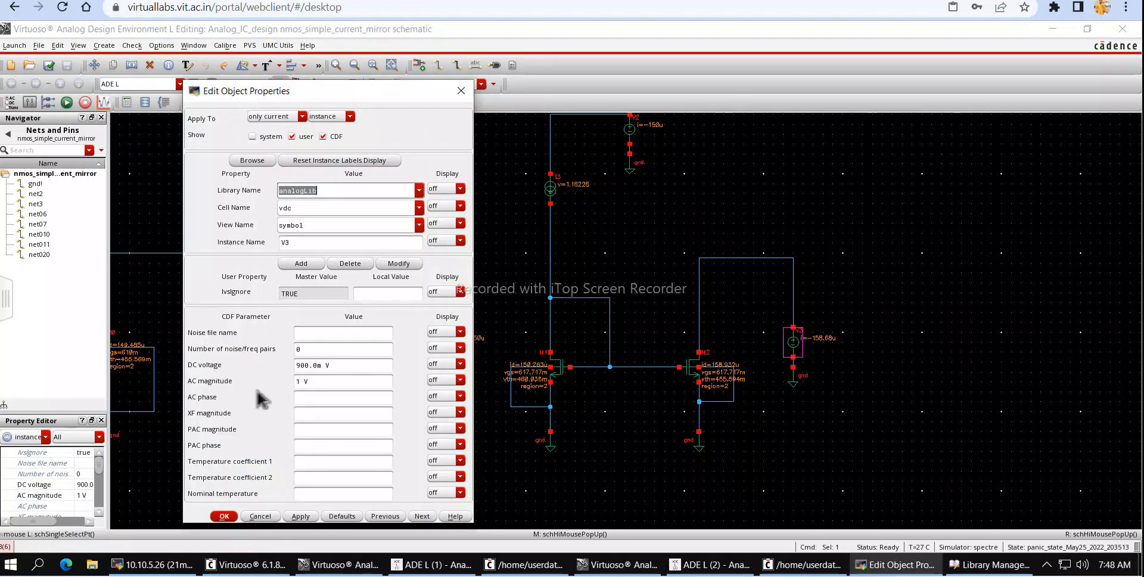
key("Up")
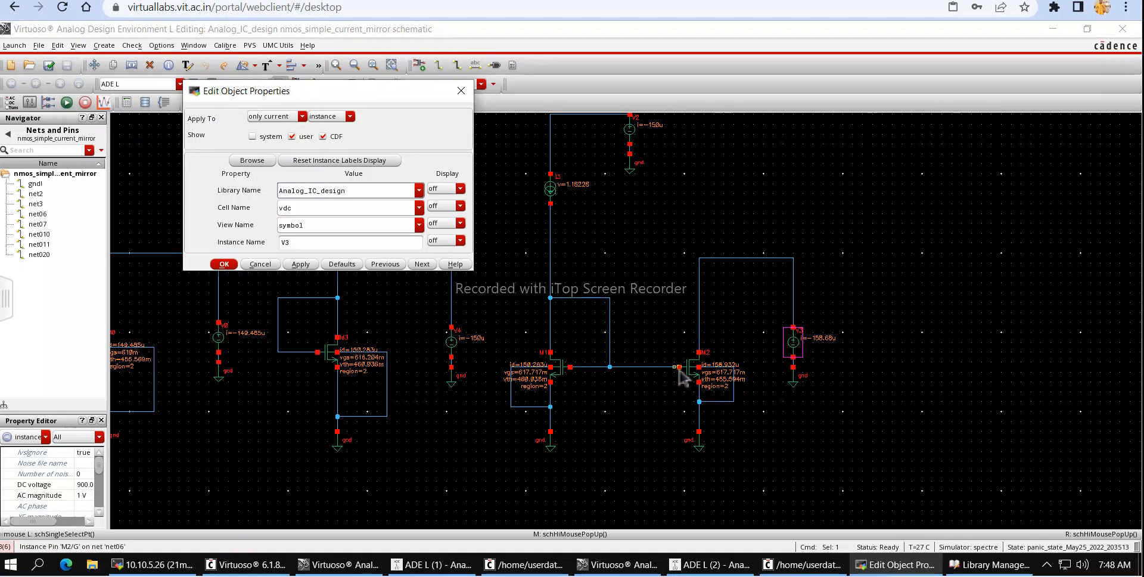
scroll(715, 358, "up", 2)
scroll(717, 388, "down", 1)
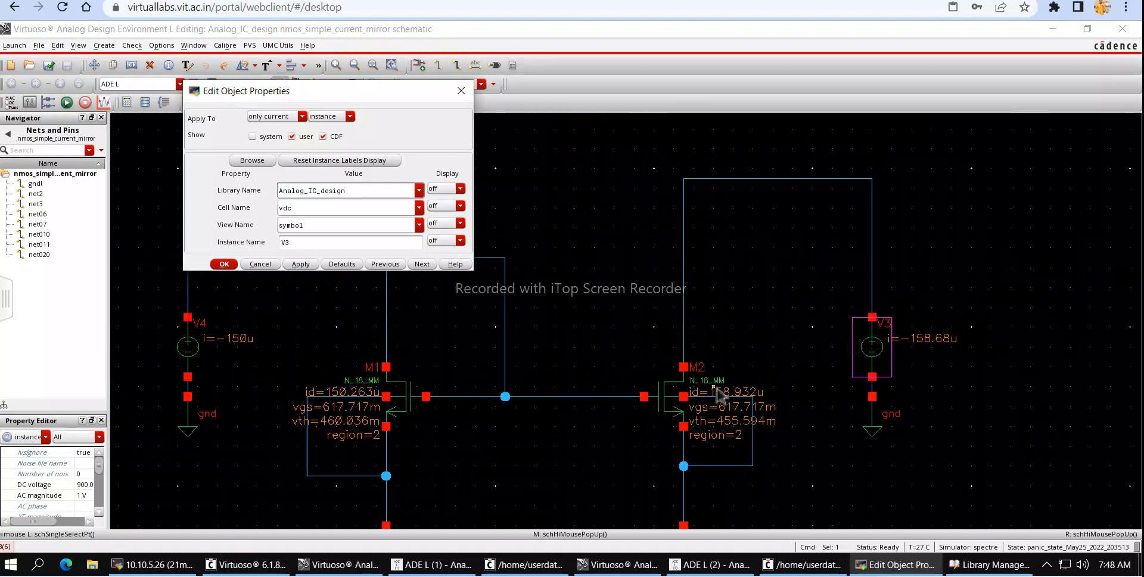
scroll(765, 428, "down", 1)
left_click(224, 263)
left_click(548, 288)
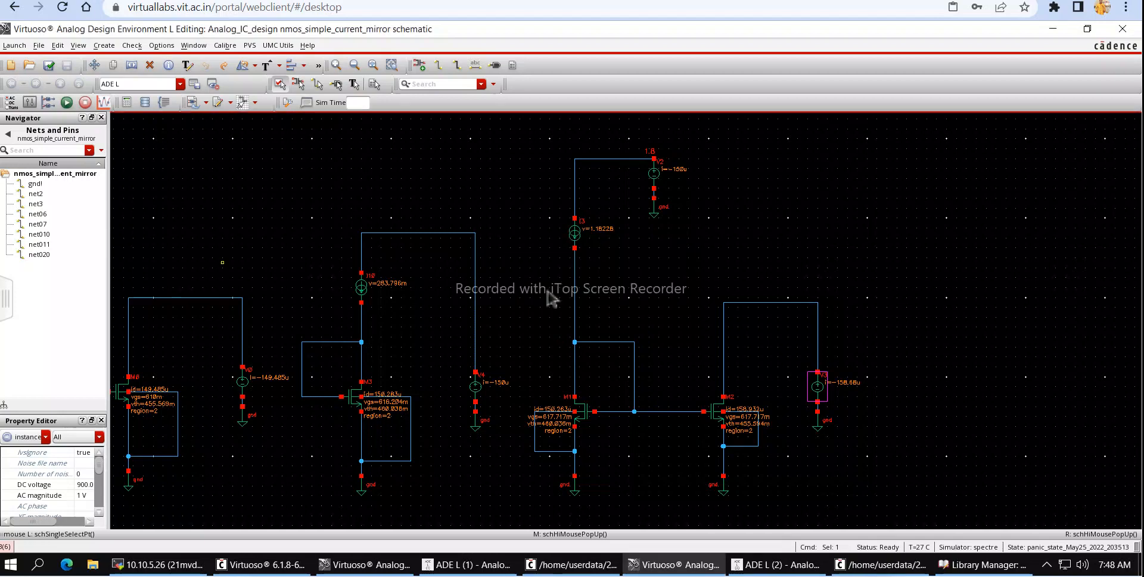
left_click(647, 308)
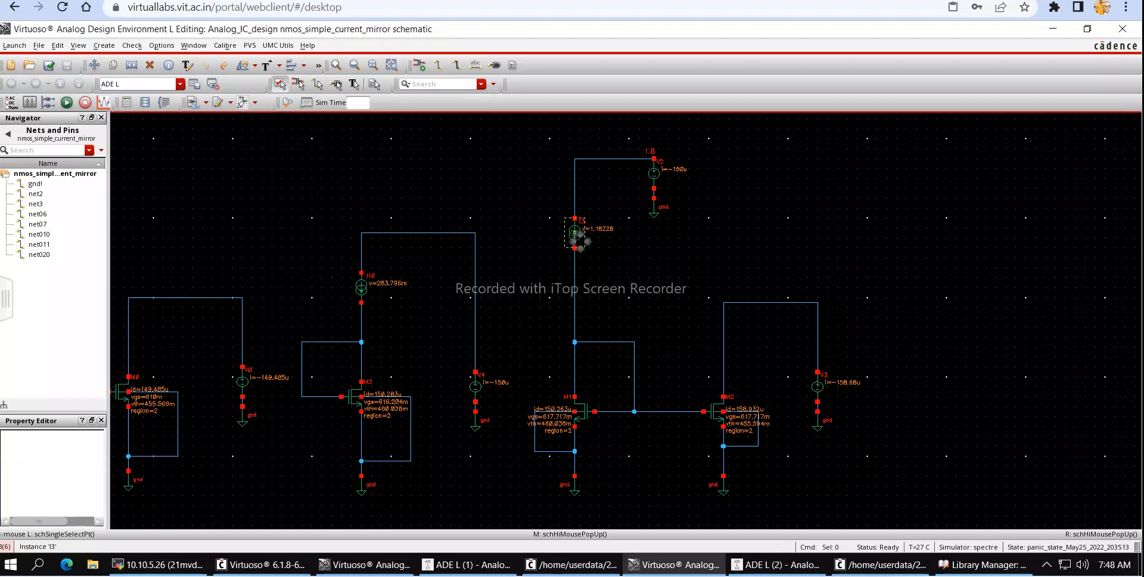
Review the DC current setting of current source I3 feeding transistor M1.
double_click(576, 236)
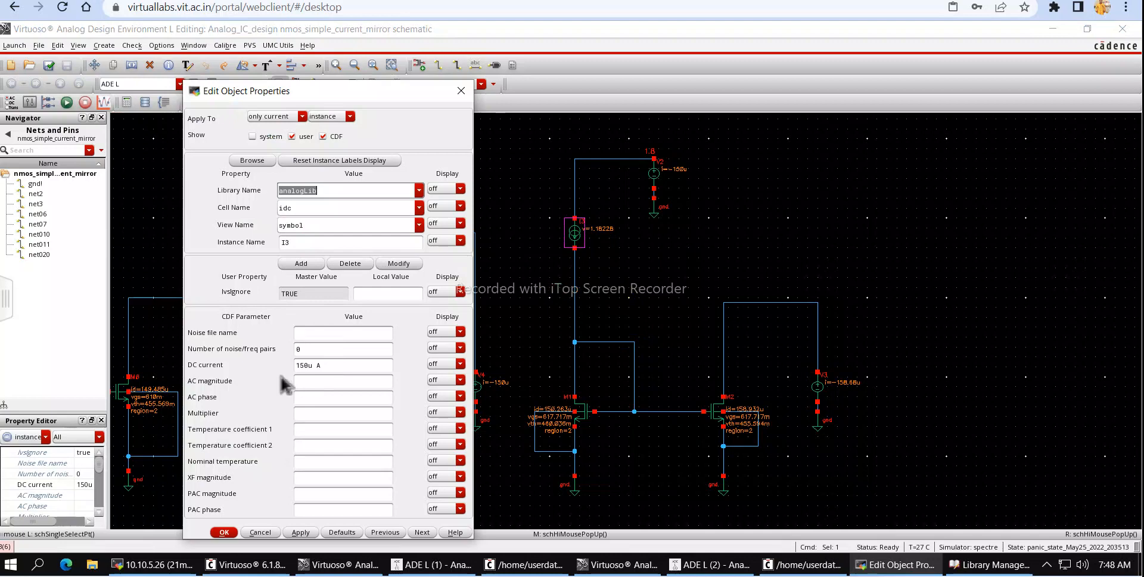
scroll(281, 376, "up", 1)
left_click(223, 263)
left_click(545, 287)
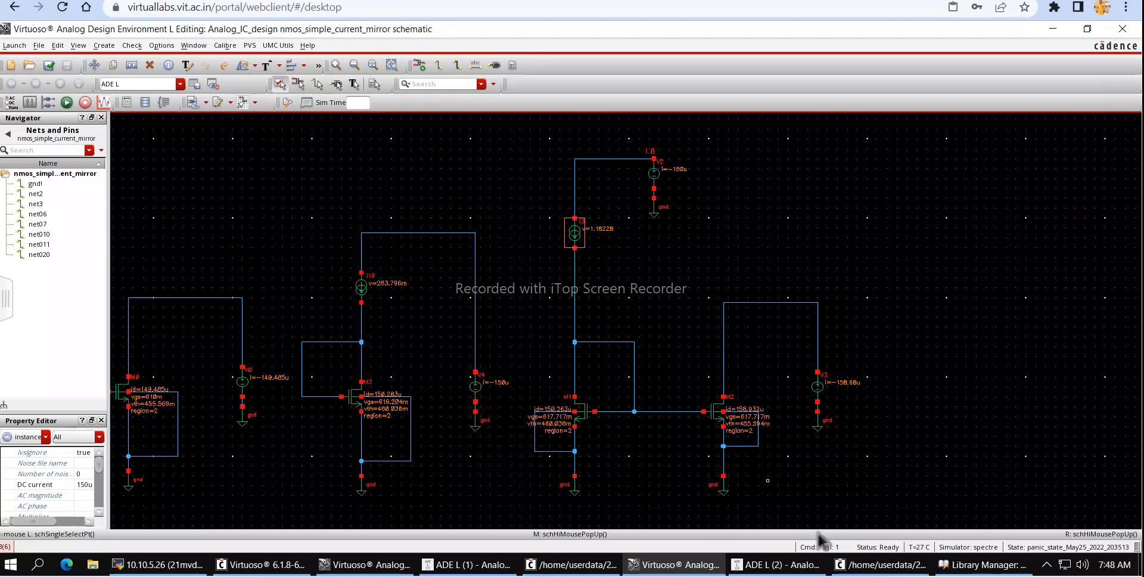
Check and save the schematic, rerun the simulation and compare the annotated operating points of M1 and M2 up close.
left_click(49, 65)
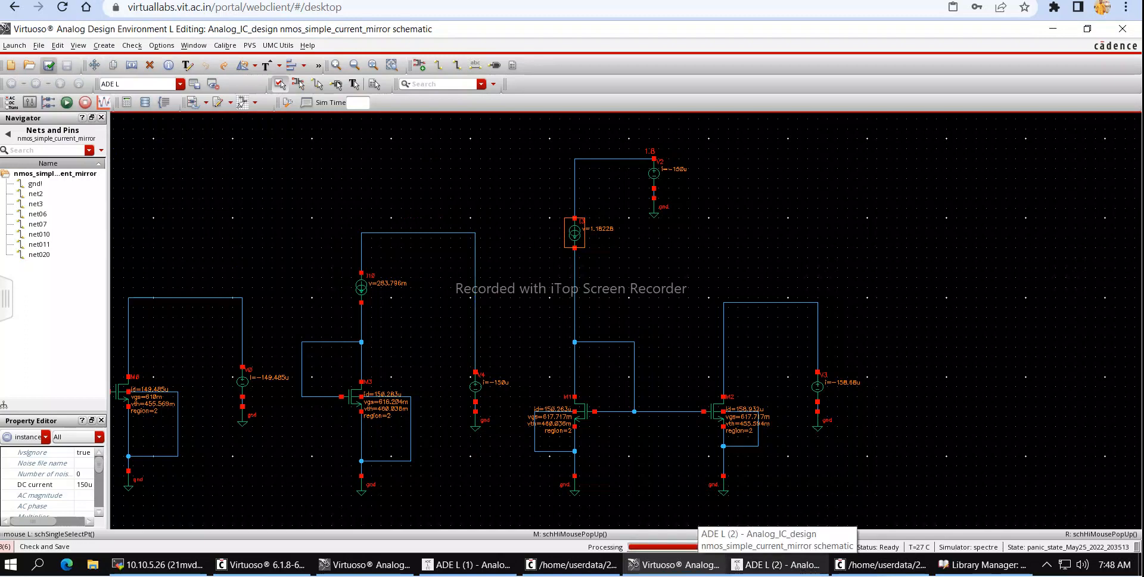
left_click(71, 107)
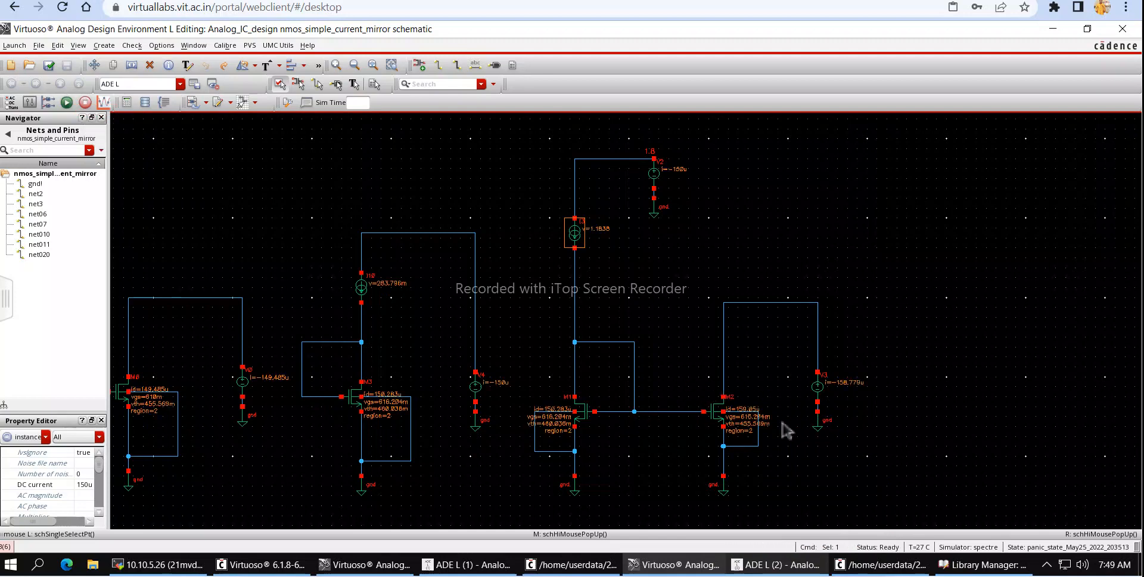
scroll(768, 427, "up", 3, "ctrl")
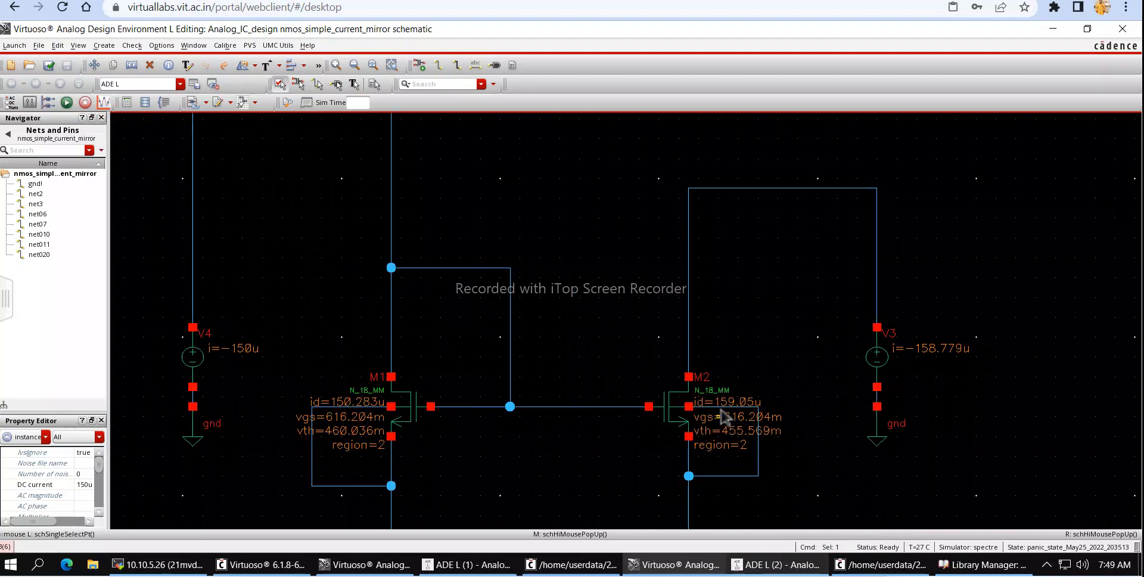
scroll(721, 411, "up", 2, "ctrl")
scroll(724, 415, "down", 2, "ctrl")
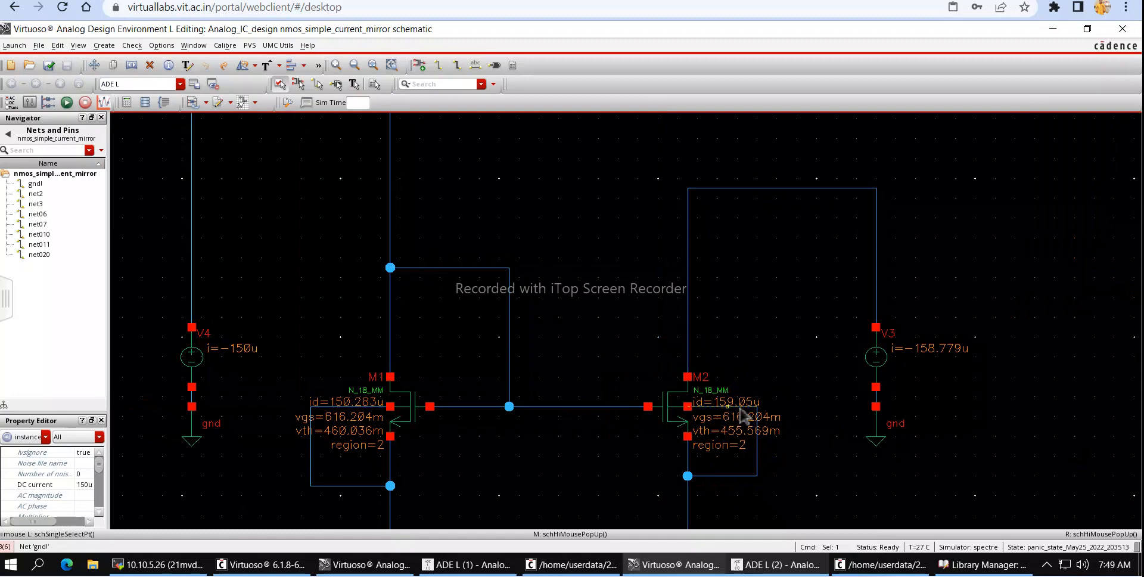
scroll(756, 408, "down", 1)
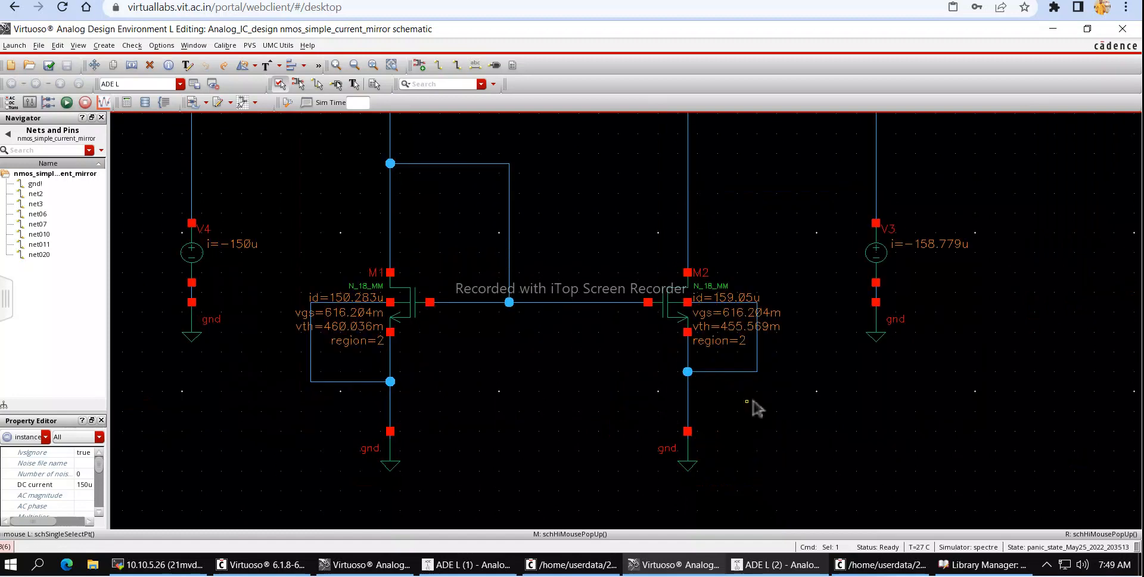
Review the width and length settings of mirror transistor M1.
scroll(744, 386, "up", 1)
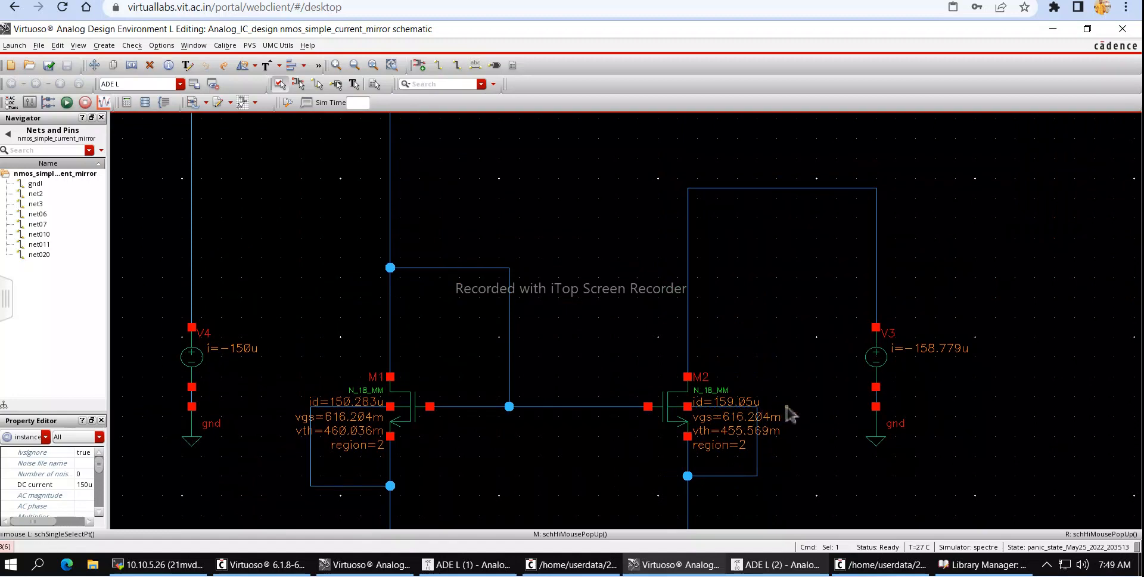
left_click(411, 410)
key("q")
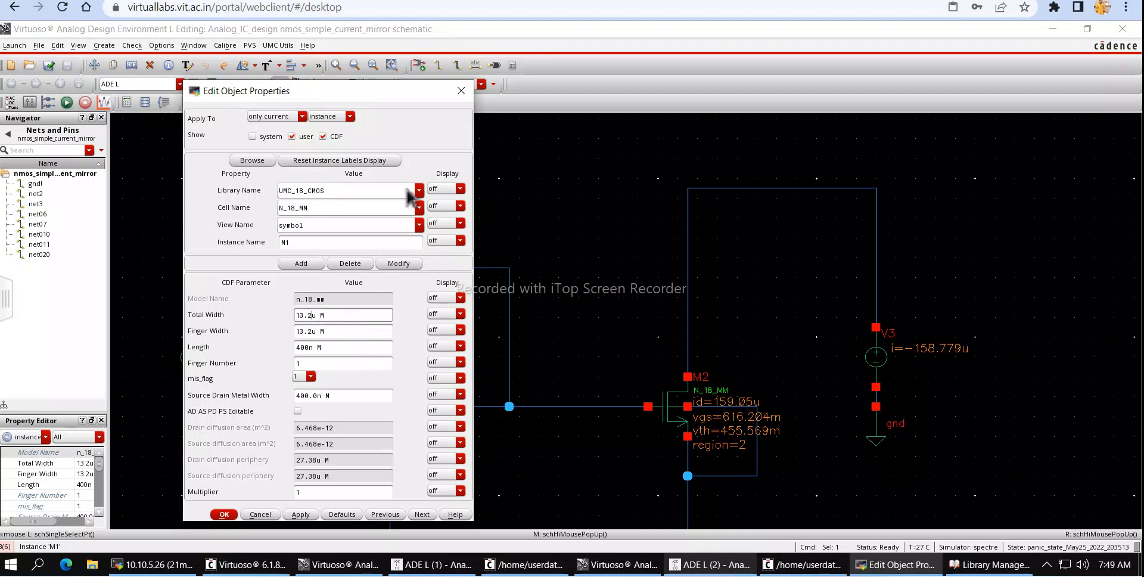
left_click(461, 91)
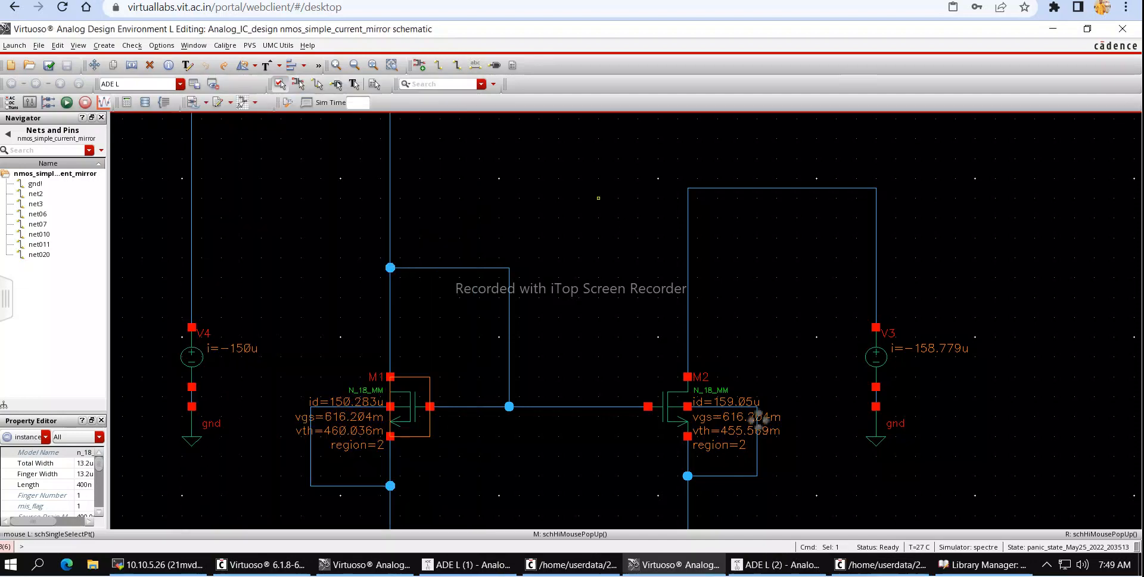
Set the total width of transistor M2 to 13.0 µm, check and save the schematic, and rerun the simulation.
left_click(666, 411)
key("q")
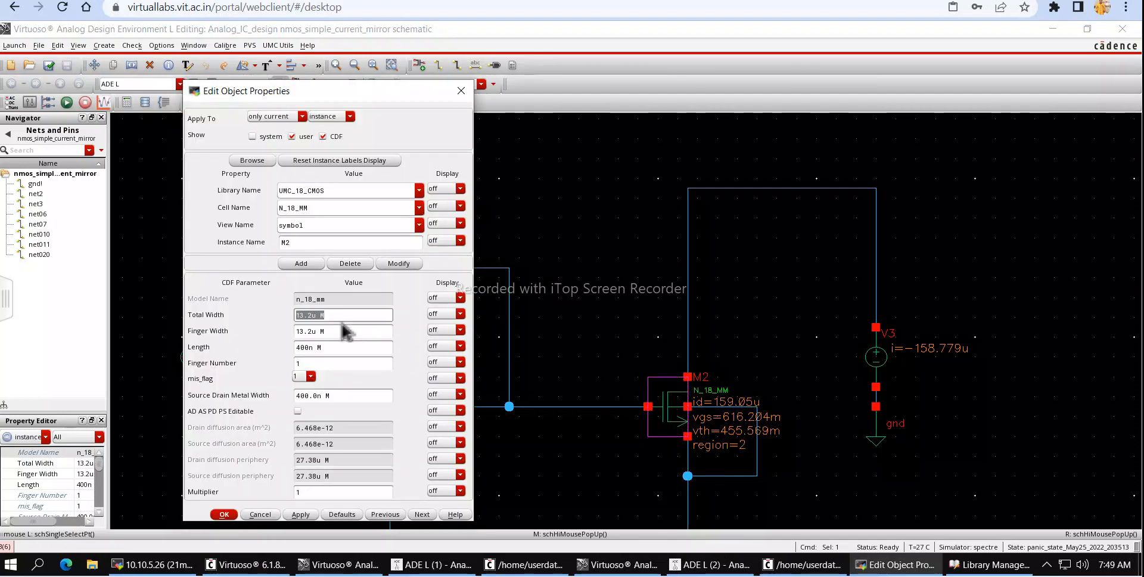
left_click(321, 318)
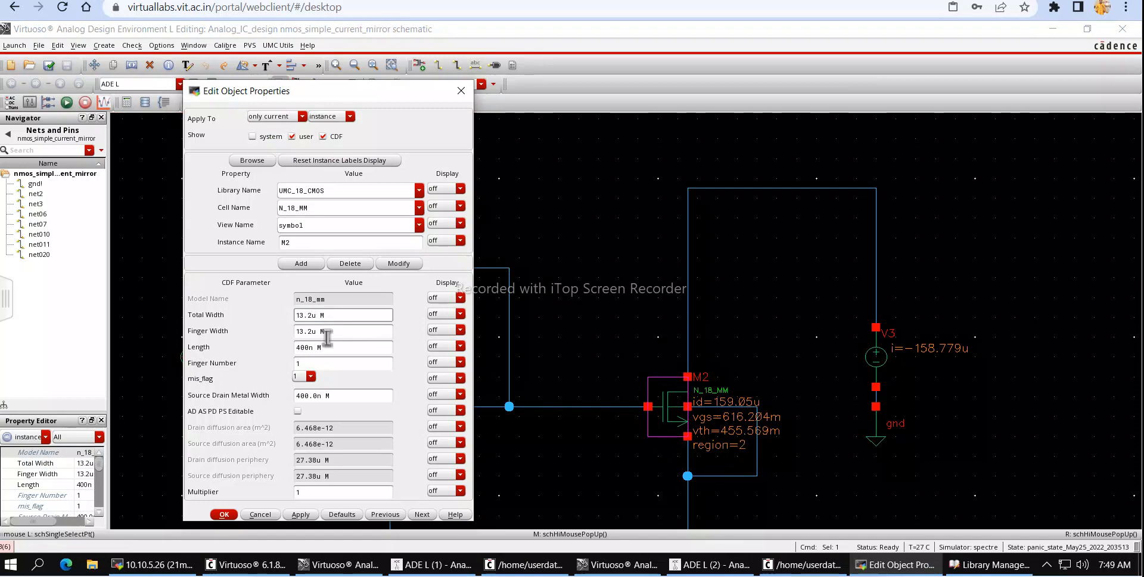
key("BackSpace")
type("0")
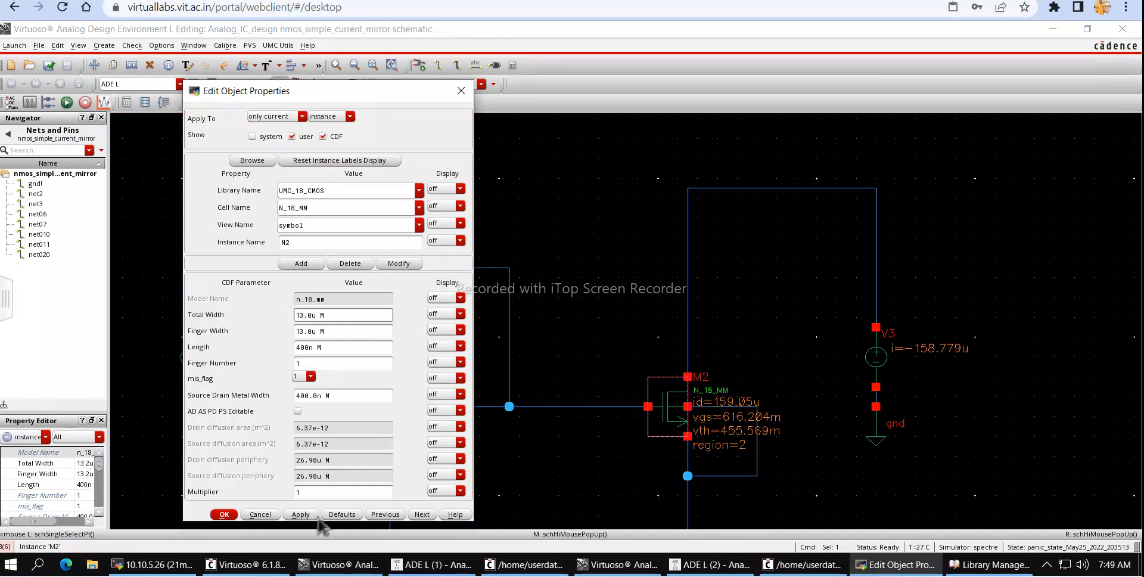
left_click(224, 514)
left_click(50, 65)
left_click(66, 102)
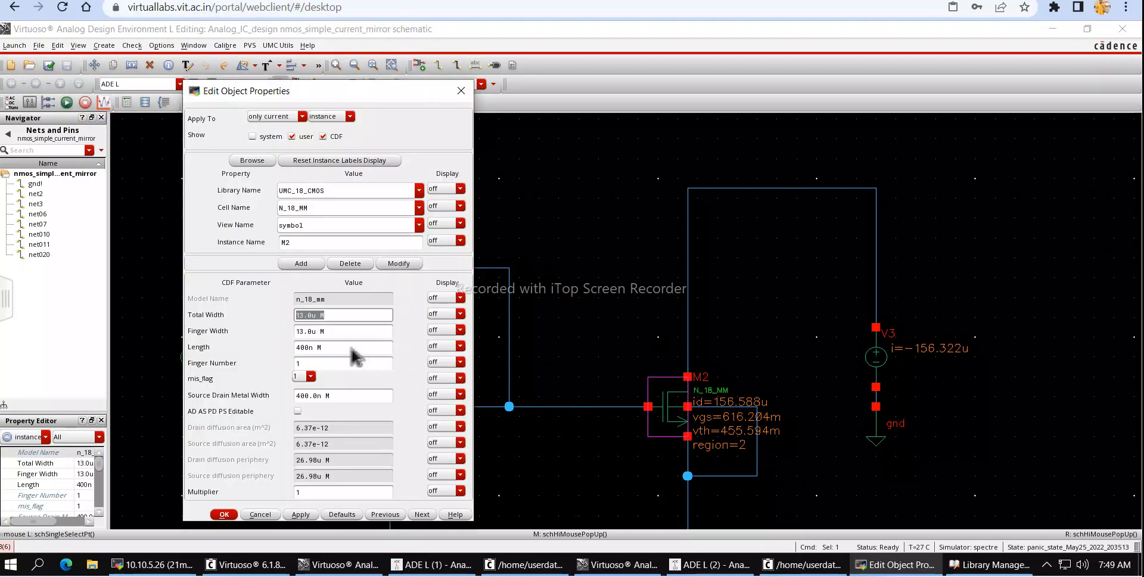
Reduce the total width of transistor M2 to 12.6 µm, check and save the schematic, and rerun the simulation.
left_click(316, 316)
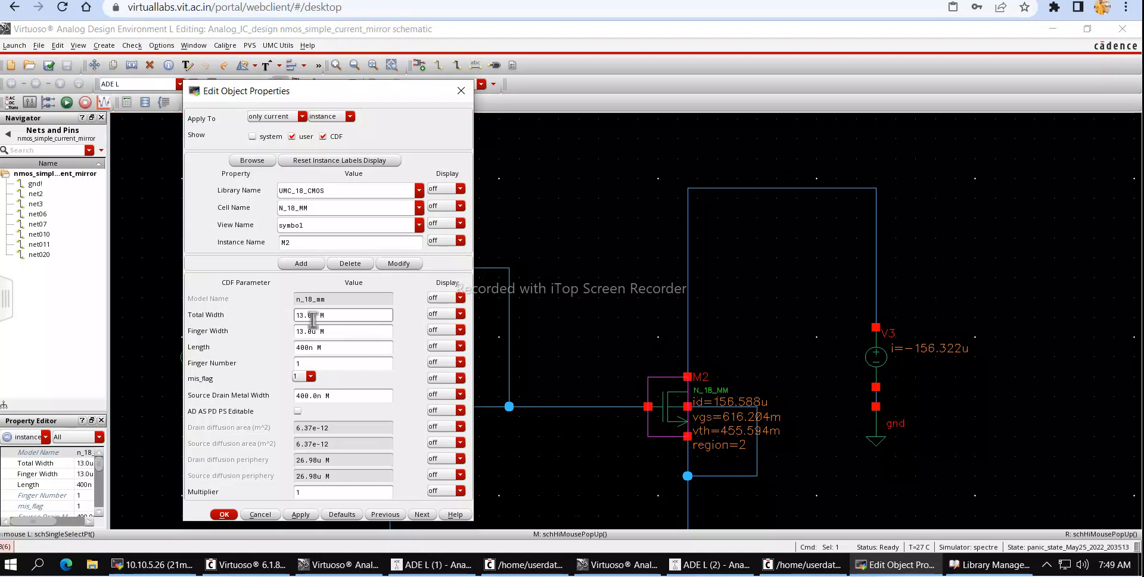
key("BackSpace")
type("2")
left_click(321, 319)
key("BackSpace")
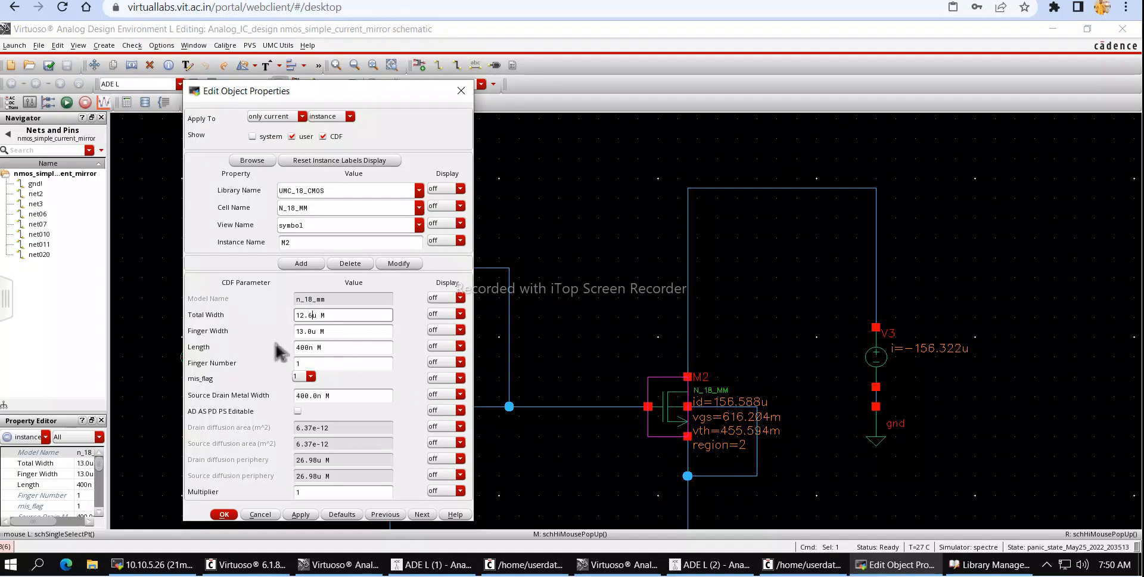
key("Return")
left_click(49, 65)
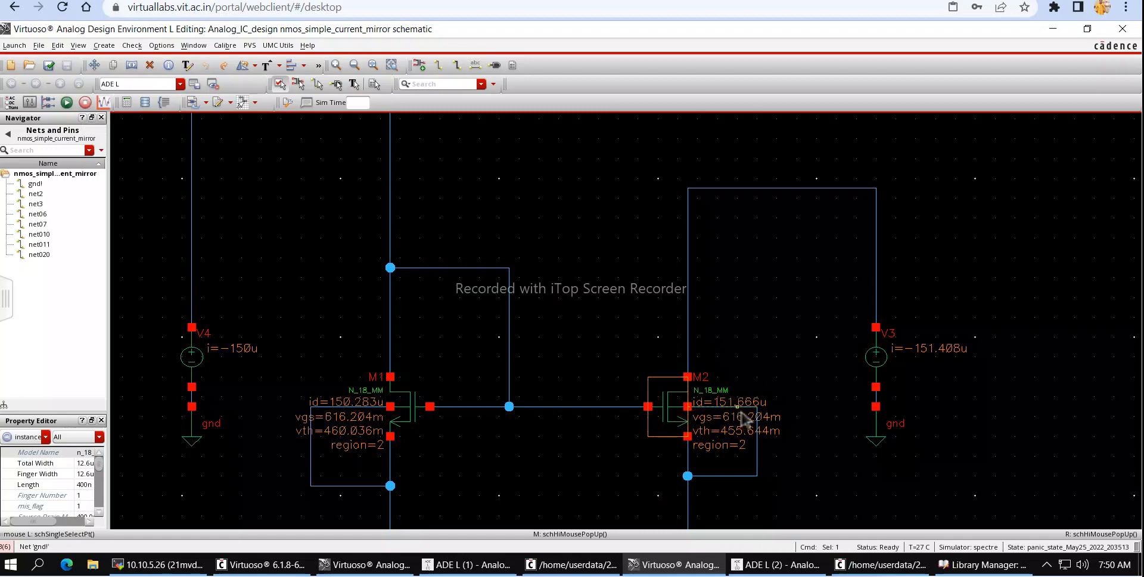
Check the size parameters of M1 against those of M2.
left_click(663, 411)
left_click(402, 410)
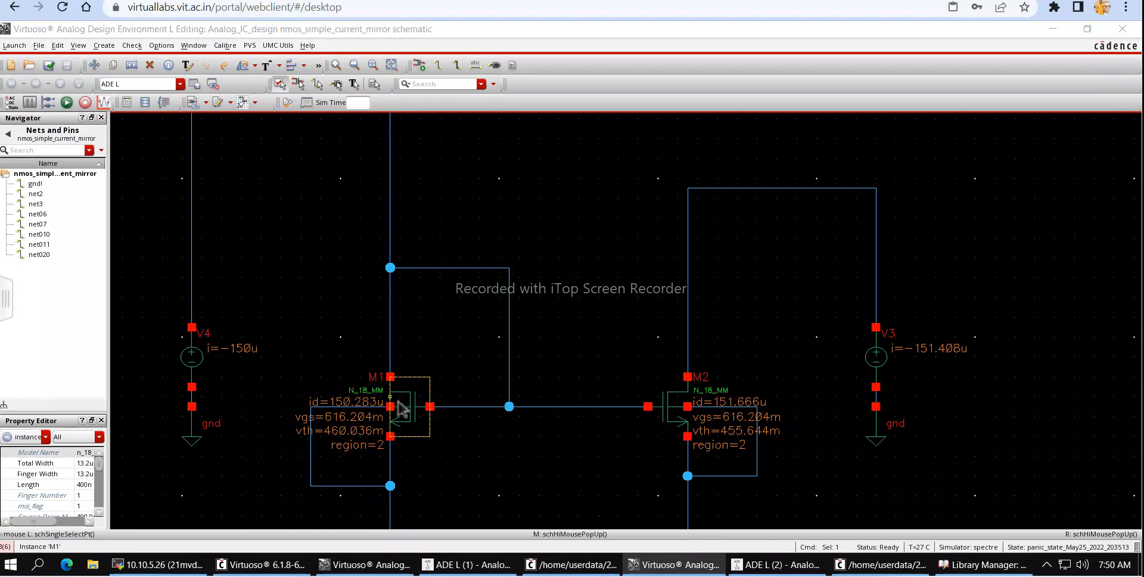
key("q")
left_click(466, 92)
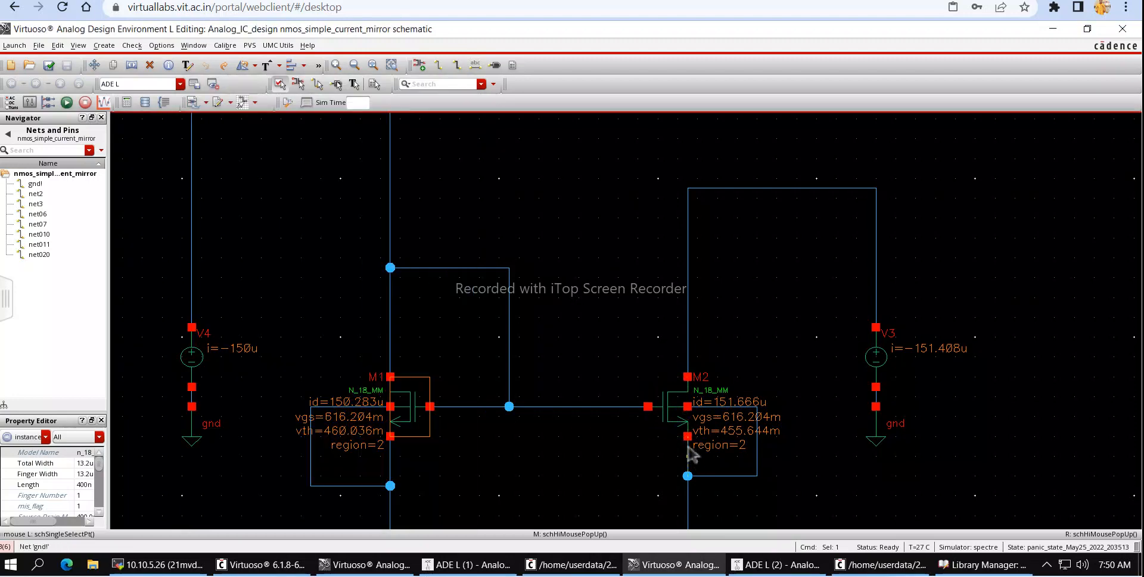
Restore the total width of M2 to 13.2 µm, check and save the schematic, and rerun the simulation.
left_click(663, 417)
key("q")
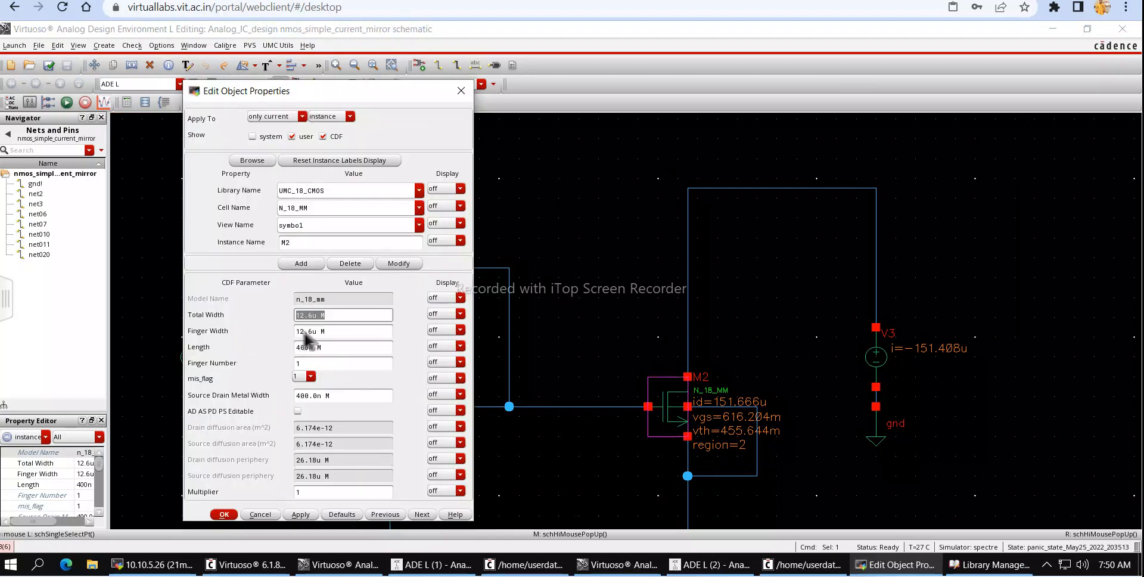
left_click(317, 317)
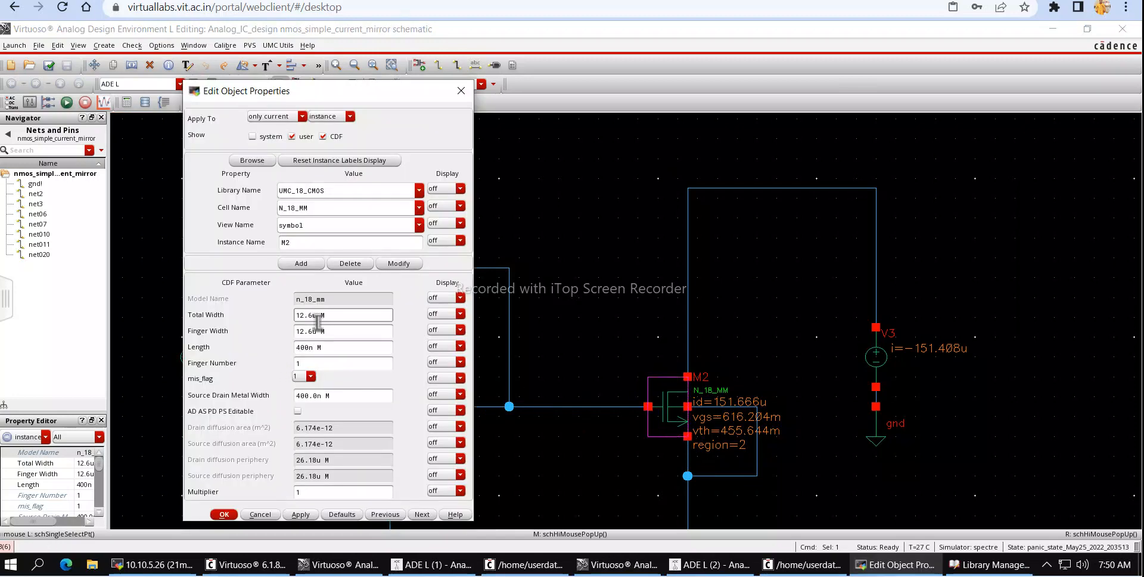
key("BackSpace")
key("BackSpace")
key("BackSpace")
type("3.2")
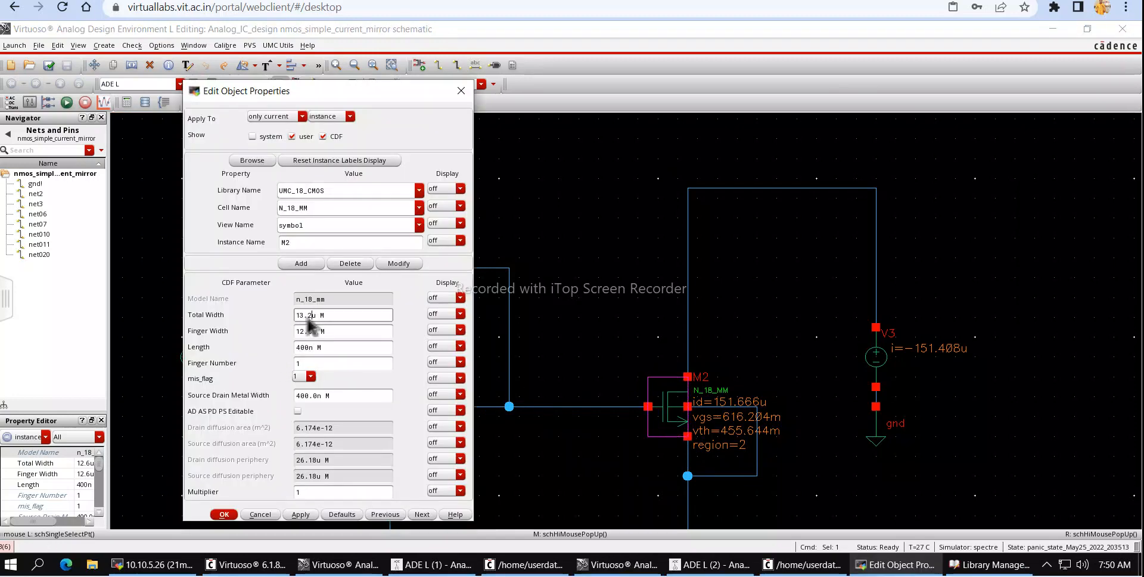
key("Return")
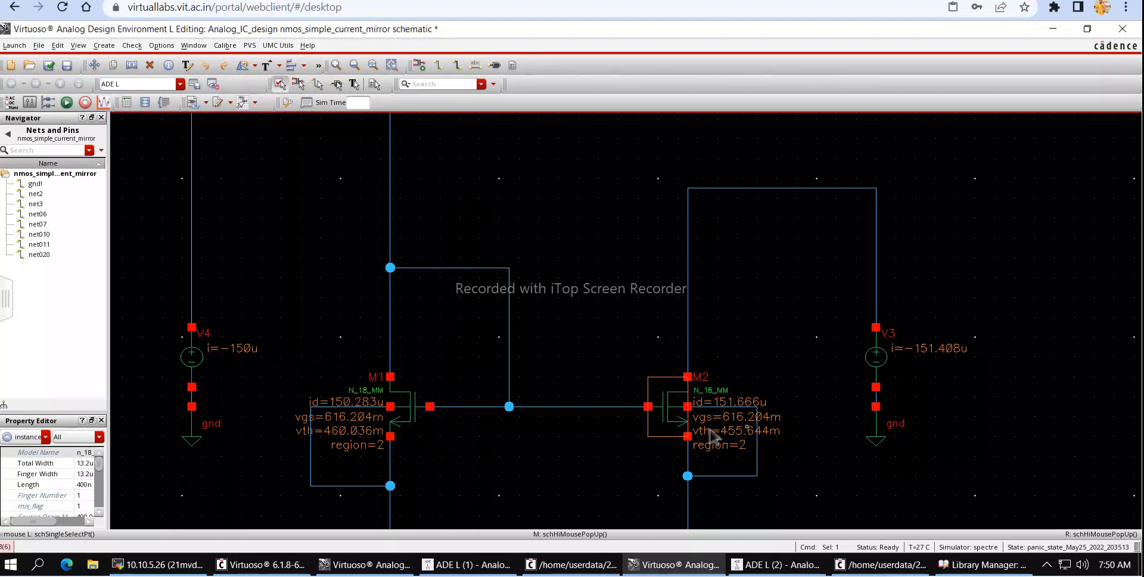
key("q")
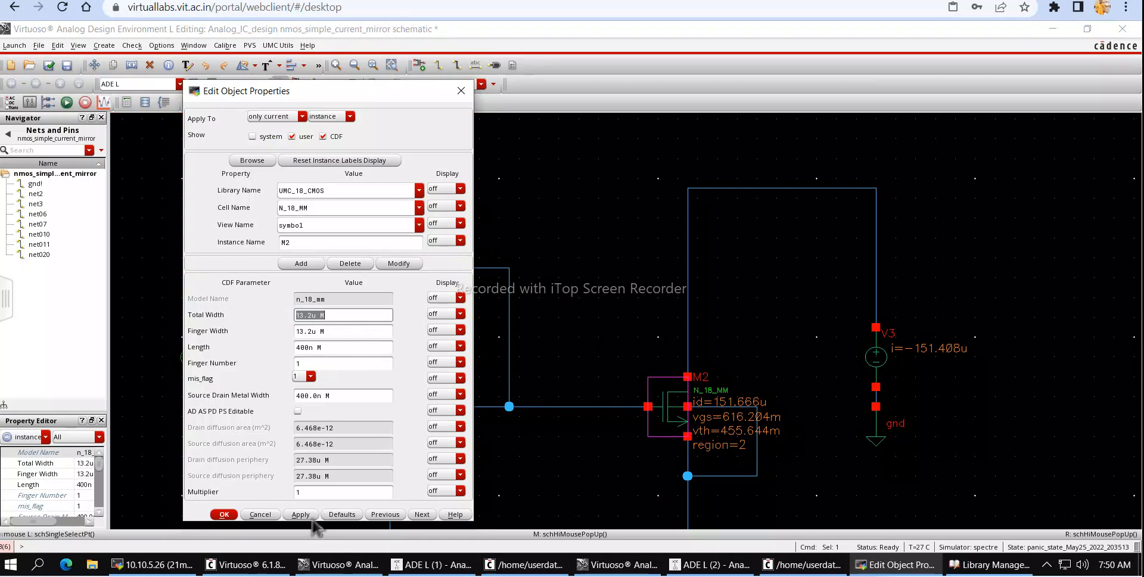
left_click(224, 514)
left_click(50, 66)
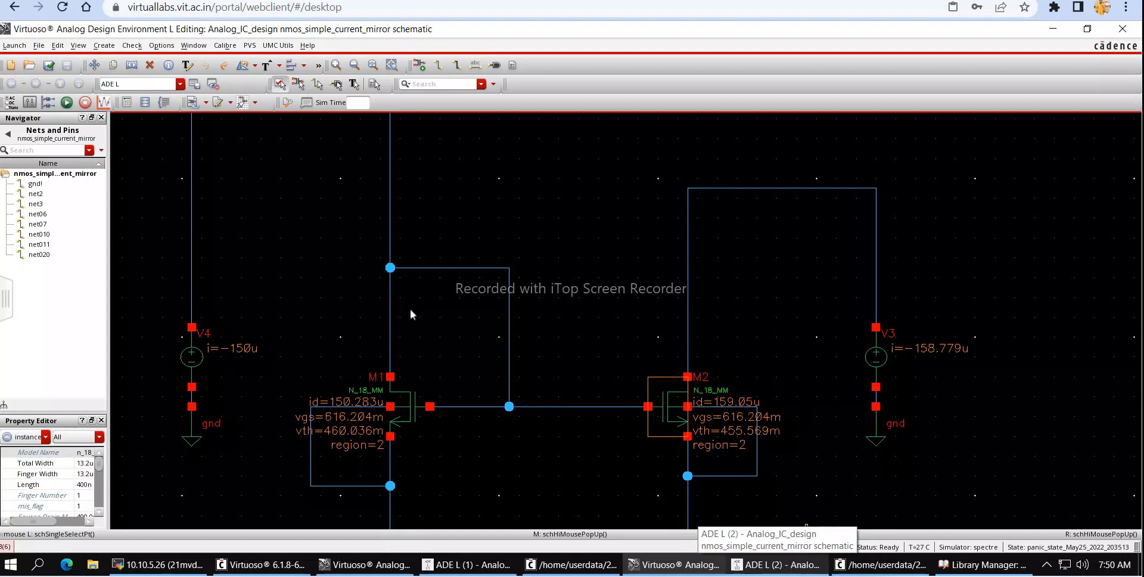
Look over the mirror schematic and review transistor M2's size parameters, including its multiplier.
key("alt+Tab")
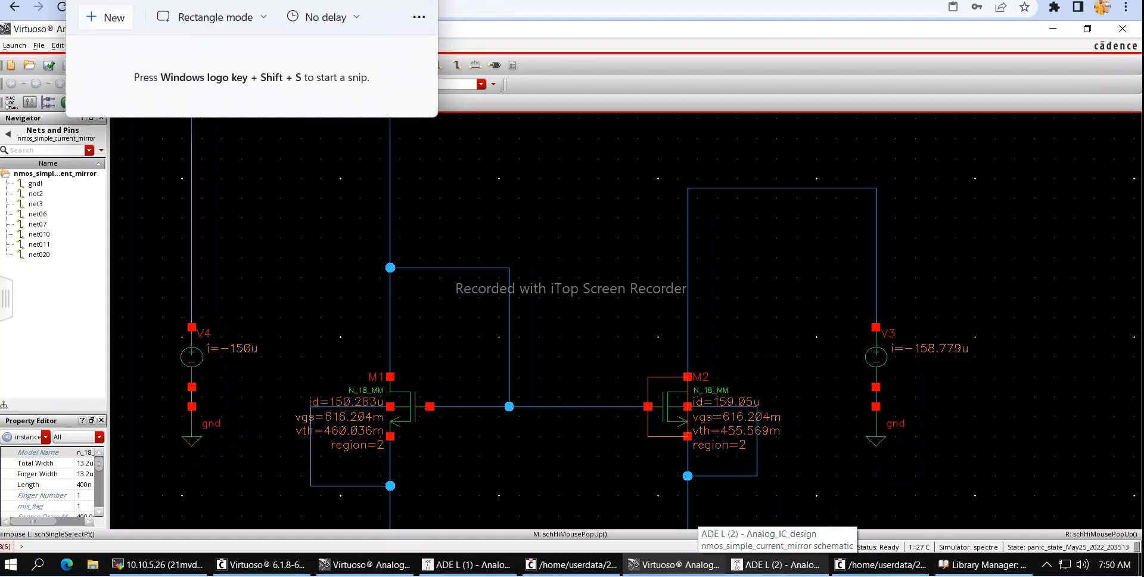
left_click(777, 372)
scroll(740, 387, "down", 2)
scroll(745, 400, "up", 2)
scroll(730, 404, "down", 1)
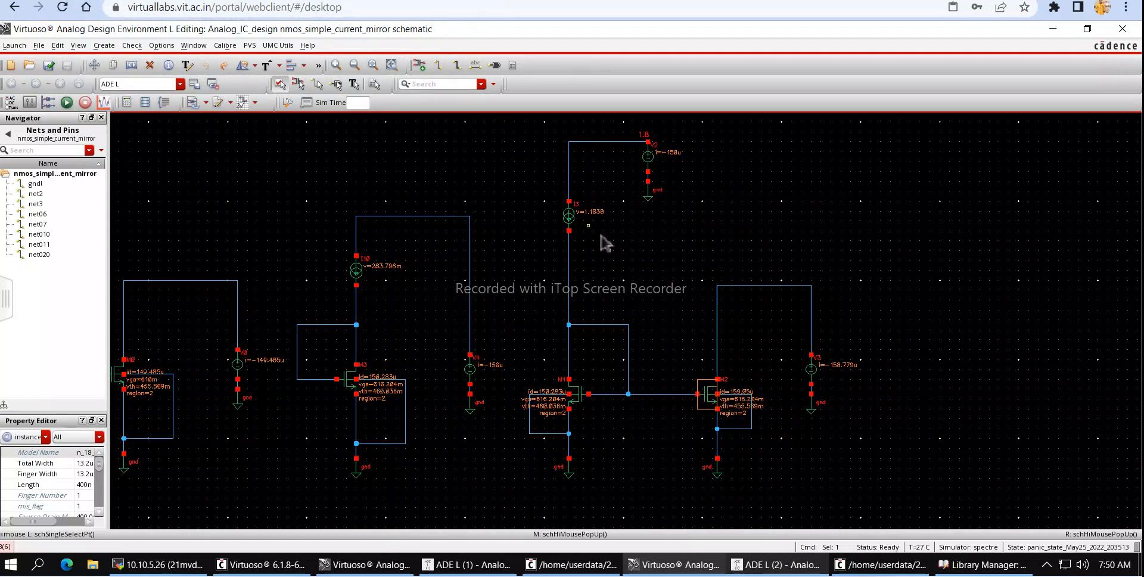
double_click(709, 397)
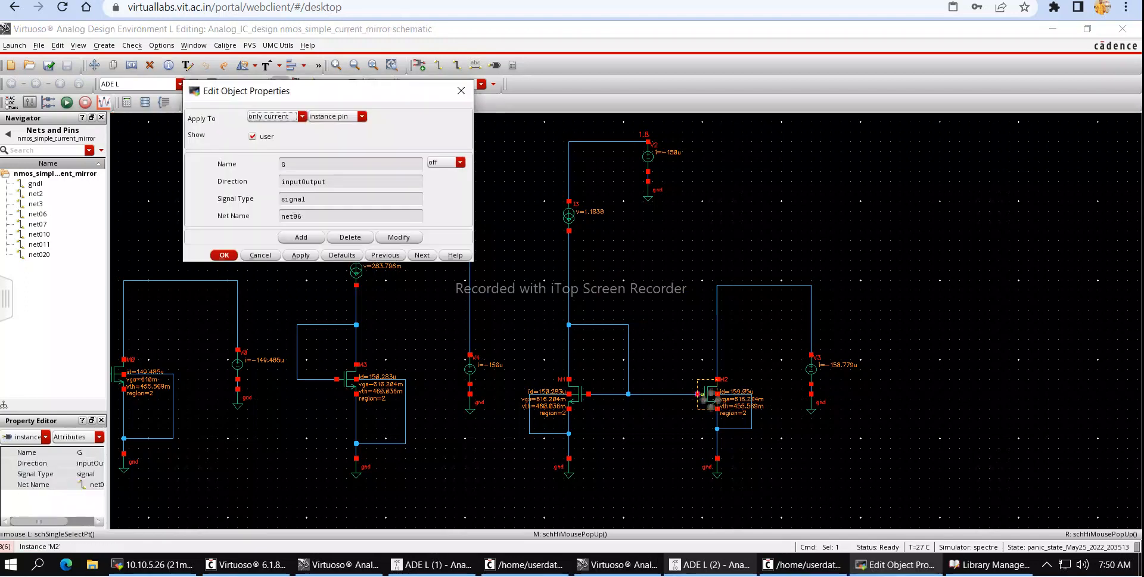
left_click(468, 99)
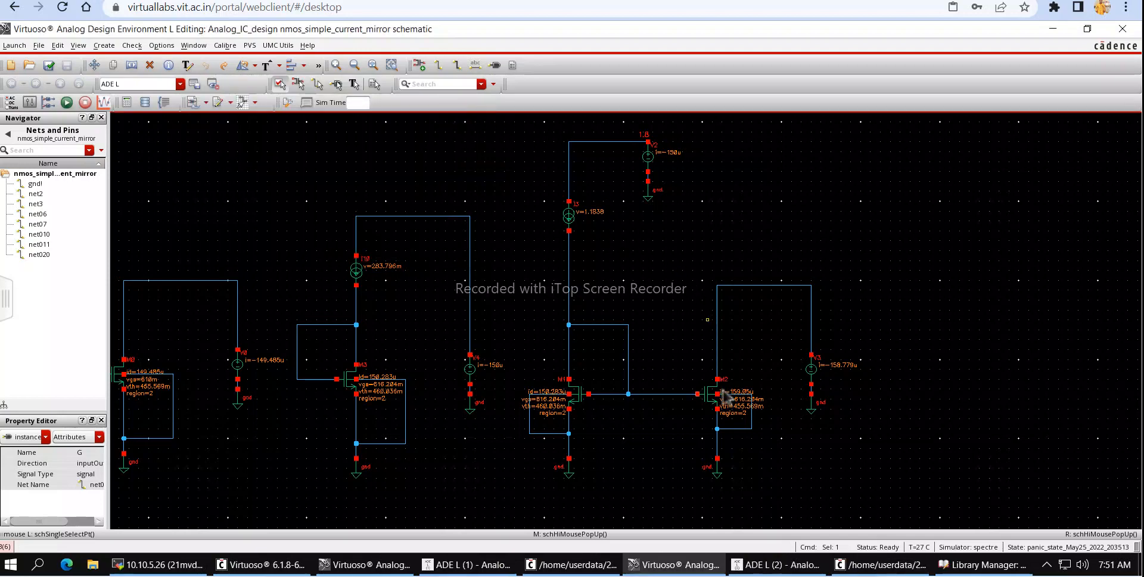
scroll(716, 410, "up", 2)
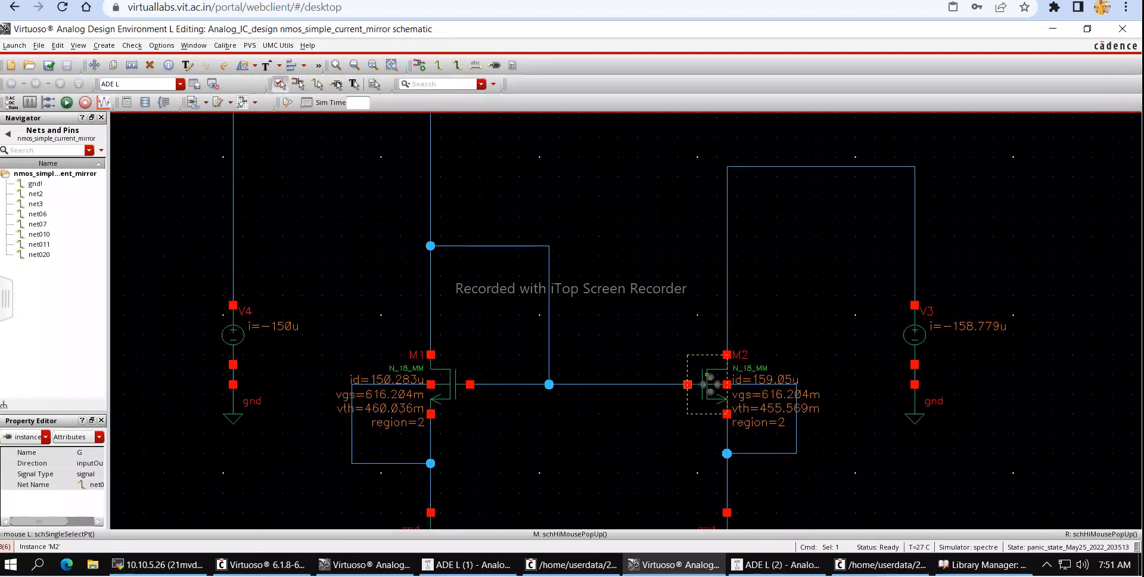
left_click(709, 386)
key("q")
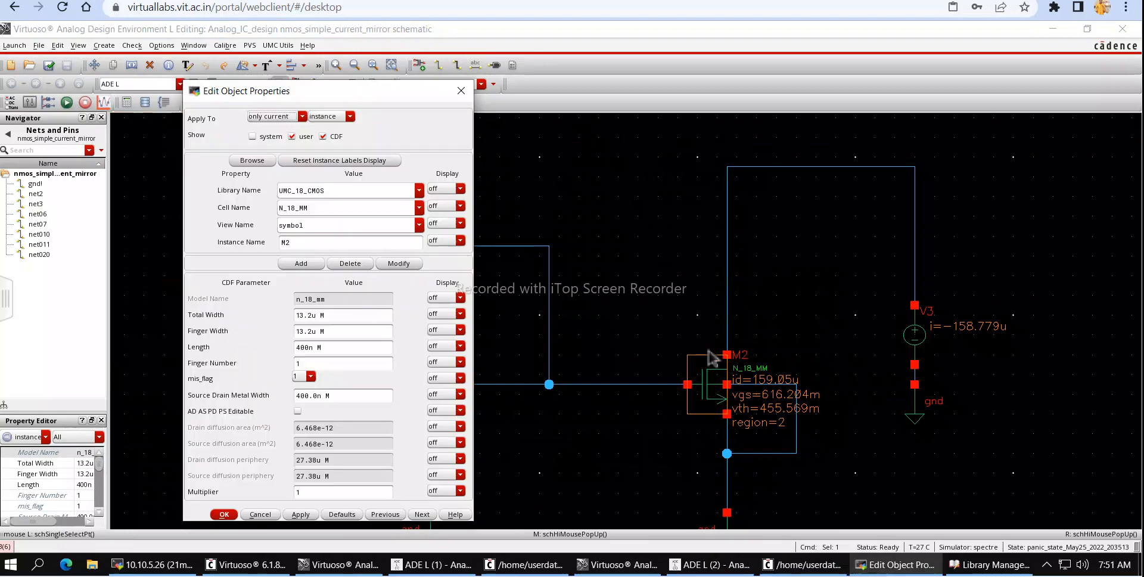
left_click(341, 496)
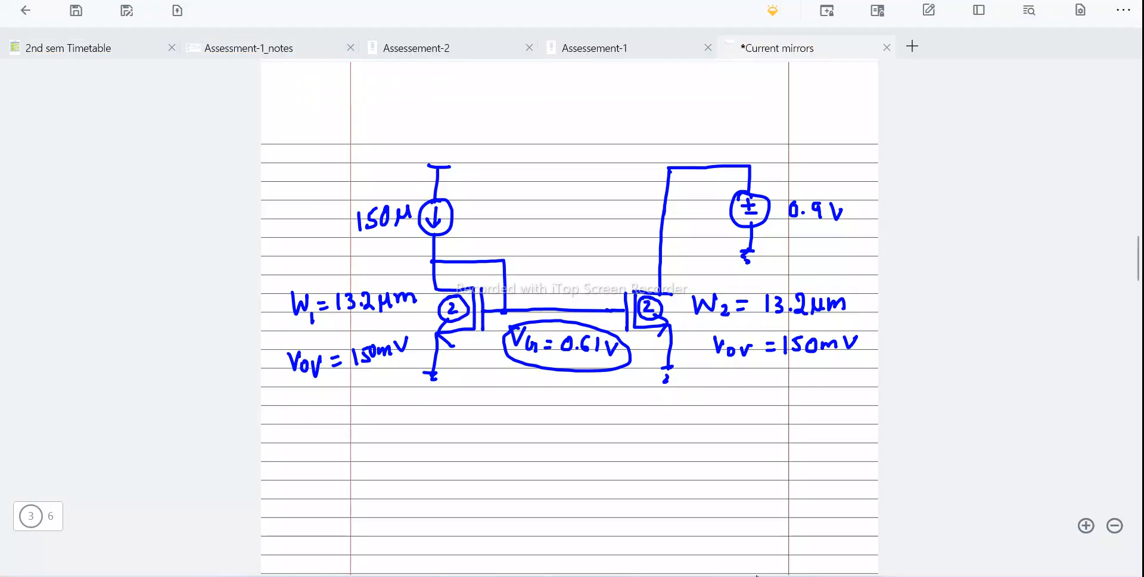
Switch to the Current mirrors notes and handwrite the target current 1.5 mA below the mirror sketch.
mouse_move(413, 448)
left_mouse_down()
mouse_move(412, 466)
mouse_move(429, 465)
mouse_move(441, 445)
left_mouse_up()
left_click(421, 464)
mouse_move(452, 465)
left_mouse_down()
mouse_move(452, 454)
mouse_move(487, 462)
left_mouse_up()
left_click_drag(477, 456, 484, 454)
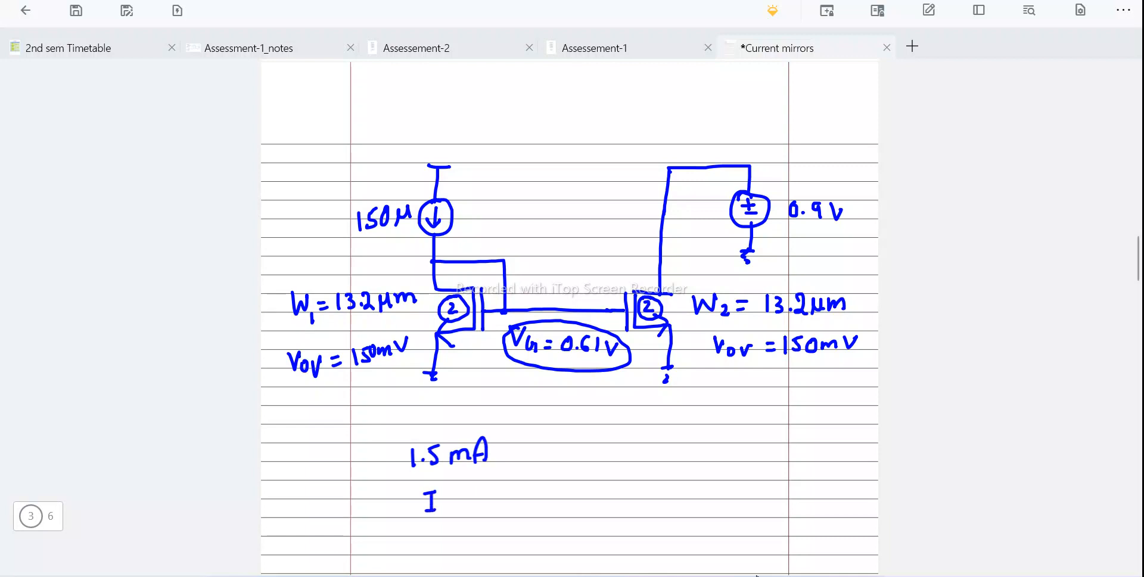
left_click_drag(425, 499, 430, 510)
Draw a downward current arrow labelled I2 at the output transistor's drain and label the 150 µ source as Iref.
mouse_move(686, 220)
left_mouse_down()
mouse_move(685, 258)
mouse_move(691, 249)
left_mouse_up()
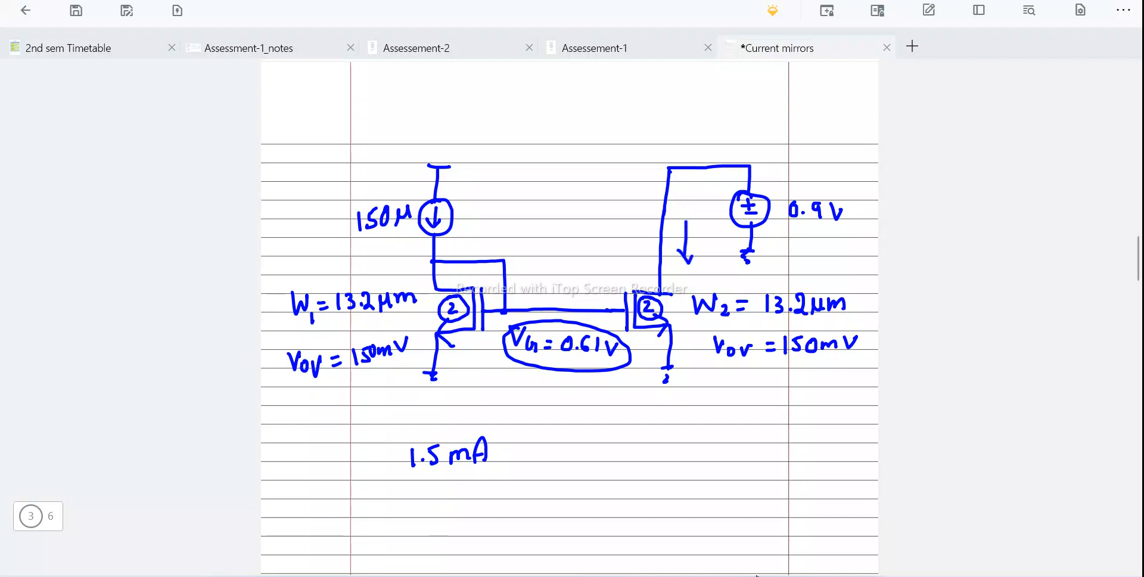
left_click_drag(341, 228, 351, 225)
left_click_drag(281, 225, 297, 224)
left_click_drag(289, 226, 289, 238)
left_click_drag(282, 239, 321, 246)
left_click_drag(318, 238, 325, 241)
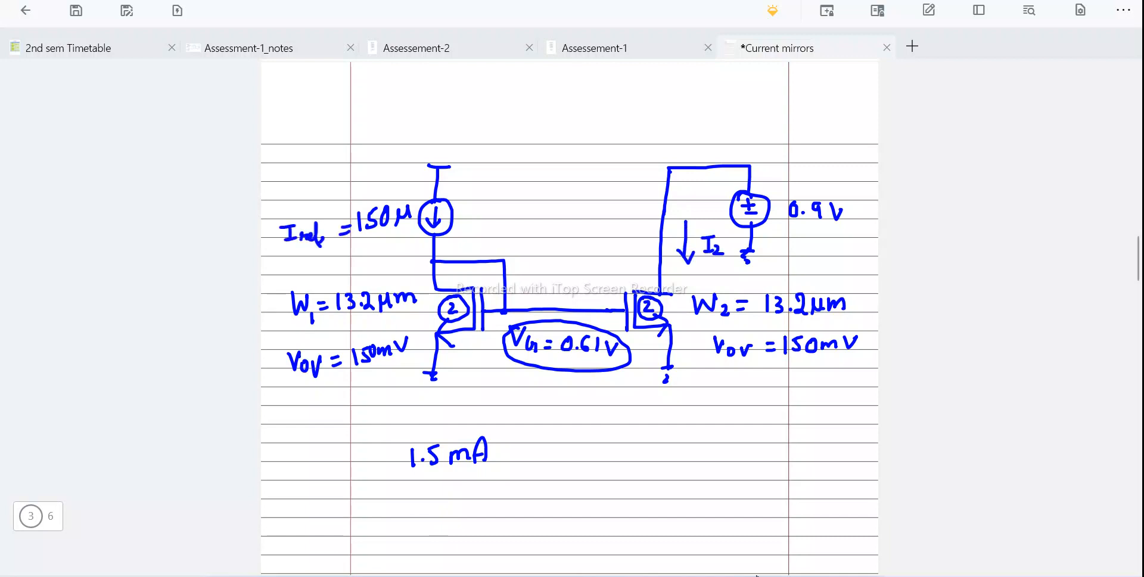
Erase the 1.5 mA note and handwrite the mirror equation I2 = Iref · W2/W1 below the sketch.
mouse_move(494, 440)
left_mouse_down()
mouse_move(445, 456)
mouse_move(516, 447)
mouse_move(401, 447)
left_mouse_up()
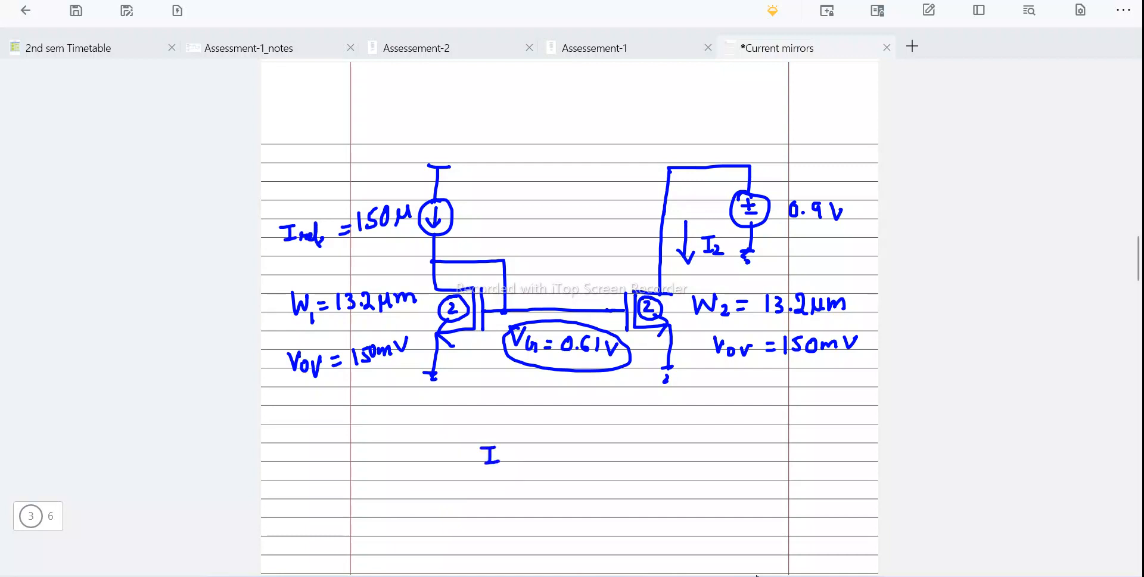
mouse_move(510, 461)
left_mouse_down()
mouse_move(525, 475)
mouse_move(548, 463)
left_mouse_up()
left_click_drag(536, 469, 570, 466)
mouse_move(579, 456)
left_mouse_down()
mouse_move(610, 452)
mouse_move(614, 472)
left_mouse_up()
left_click(625, 461)
mouse_move(649, 441)
left_mouse_down()
mouse_move(655, 457)
mouse_move(672, 440)
mouse_move(681, 468)
left_mouse_up()
mouse_move(659, 478)
left_mouse_down()
mouse_move(671, 495)
mouse_move(680, 479)
left_mouse_up()
left_click_drag(688, 484, 688, 502)
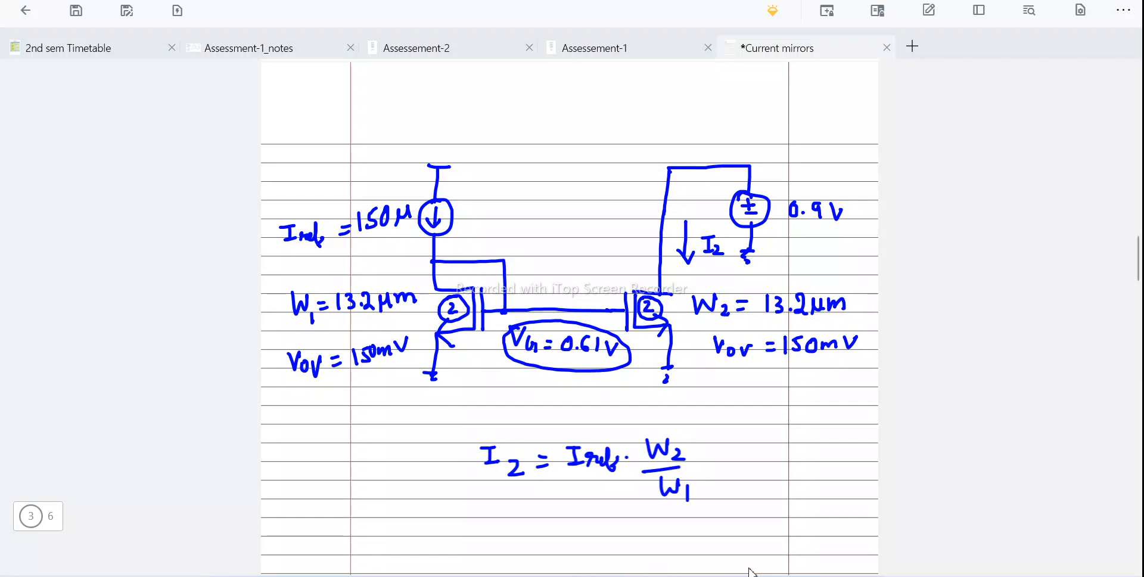
Write the equation with values below it as 1.5m = 150µ × W2/13.2µ.
scroll(749, 571, "down", 3)
scroll(748, 571, "up", 1)
left_click_drag(560, 458, 603, 471)
mouse_move(614, 454)
left_mouse_down()
mouse_move(613, 468)
mouse_move(630, 449)
left_mouse_up()
left_click_drag(636, 448, 685, 471)
left_click_drag(684, 459, 672, 471)
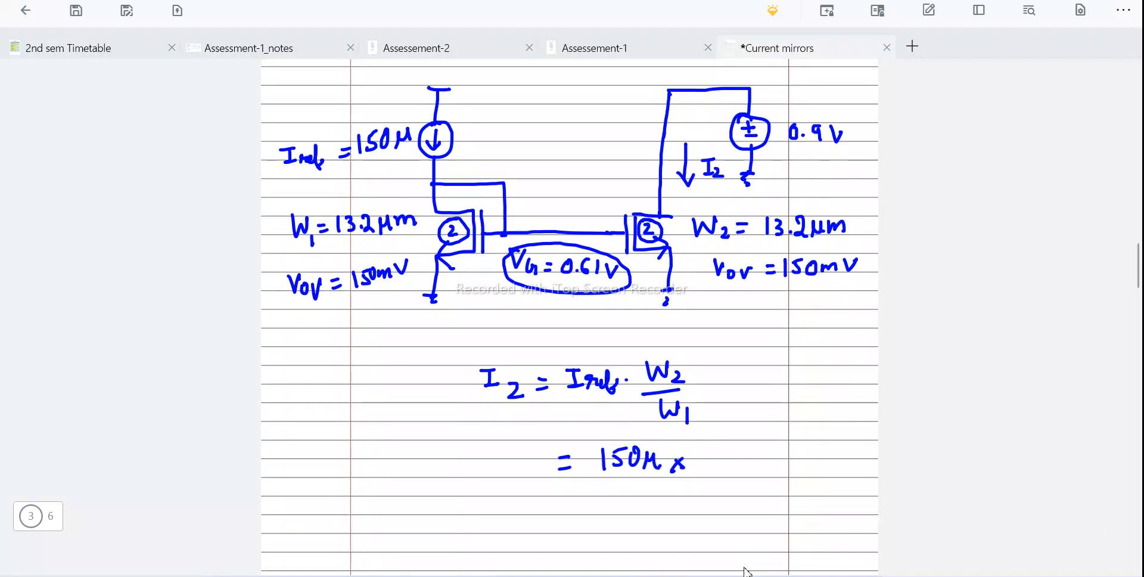
left_click(492, 474)
mouse_move(480, 457)
left_mouse_down()
mouse_move(482, 480)
mouse_move(535, 471)
left_mouse_up()
mouse_move(704, 446)
left_mouse_down()
mouse_move(758, 469)
mouse_move(754, 501)
mouse_move(774, 490)
left_mouse_up()
Handwrite the rearranged equation W2 = 1.5m × 13.2µ / 150µ below the substituted mirror equation.
left_click_drag(542, 546, 563, 547)
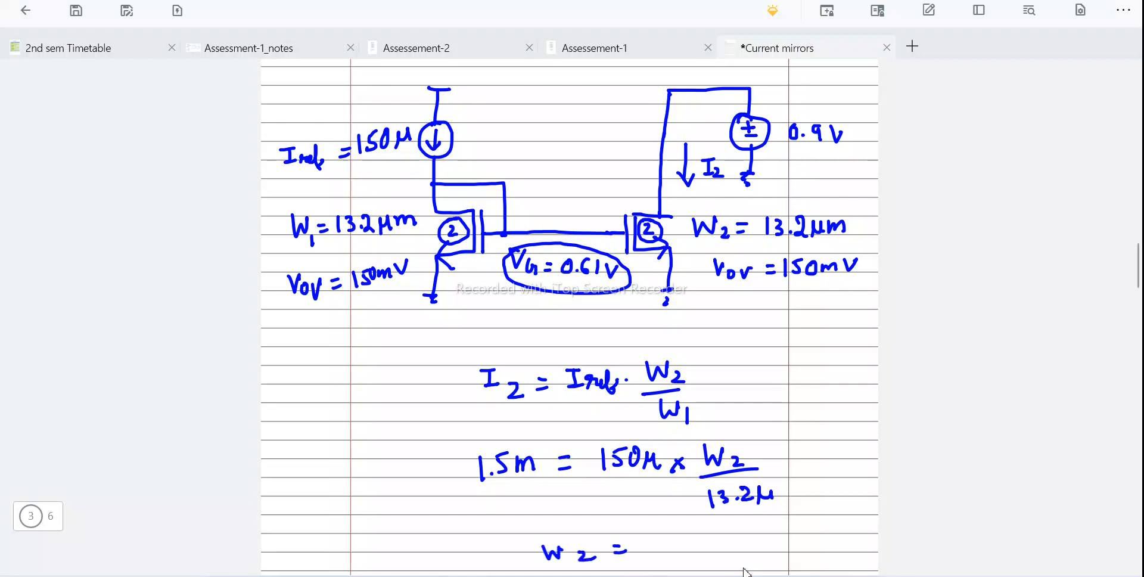
mouse_move(682, 542)
left_mouse_down()
mouse_move(764, 534)
mouse_move(782, 520)
left_mouse_up()
left_click_drag(656, 559, 785, 536)
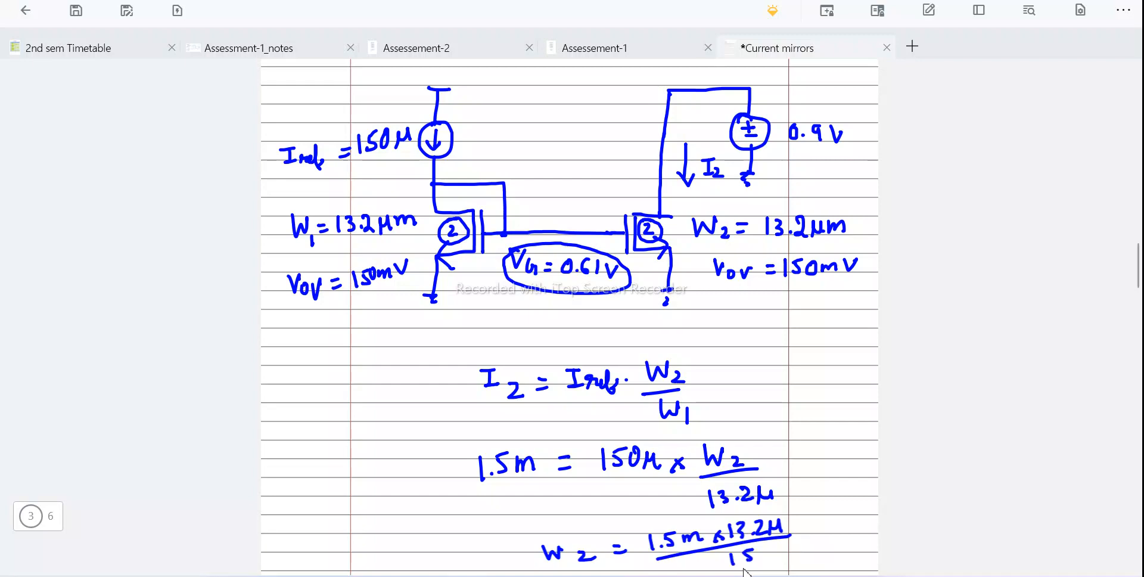
left_click_drag(774, 556, 785, 544)
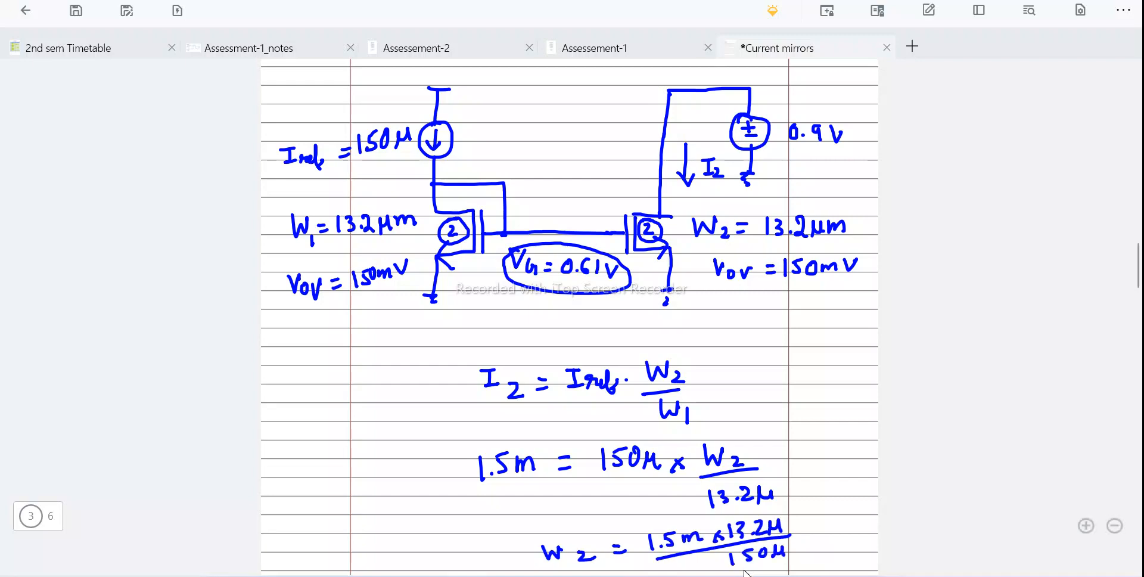
Write the result W2 = 10 × W1 below the calculation and draw a box around it.
scroll(744, 572, "down", 3)
left_click_drag(578, 468, 599, 475)
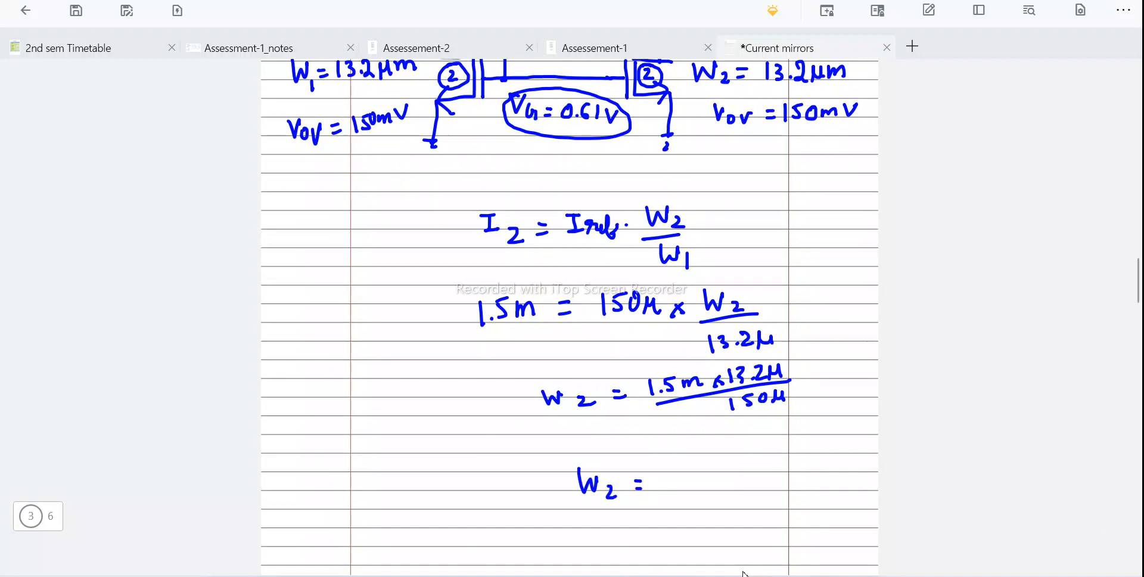
left_click_drag(673, 479, 674, 490)
mouse_move(689, 470)
left_mouse_down()
mouse_move(685, 489)
mouse_move(690, 470)
mouse_move(740, 475)
left_mouse_up()
mouse_move(557, 456)
left_mouse_down()
mouse_move(780, 444)
mouse_move(718, 519)
mouse_move(566, 532)
mouse_move(558, 457)
left_mouse_up()
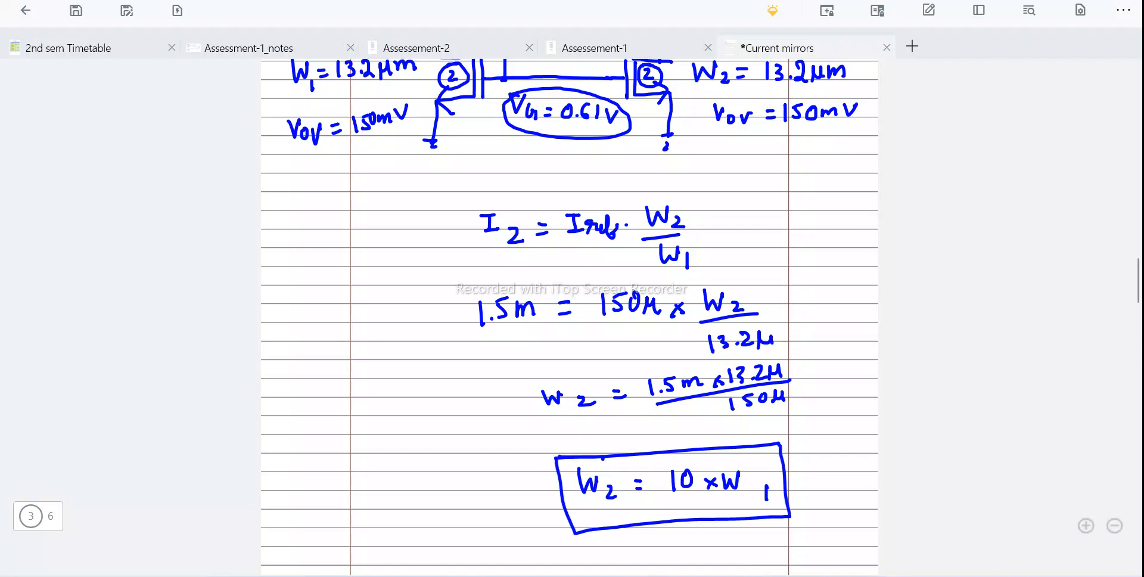
Switch to the Virtuoso schematic and apply a multiplier of 10 to transistor M2.
key("alt+Tab")
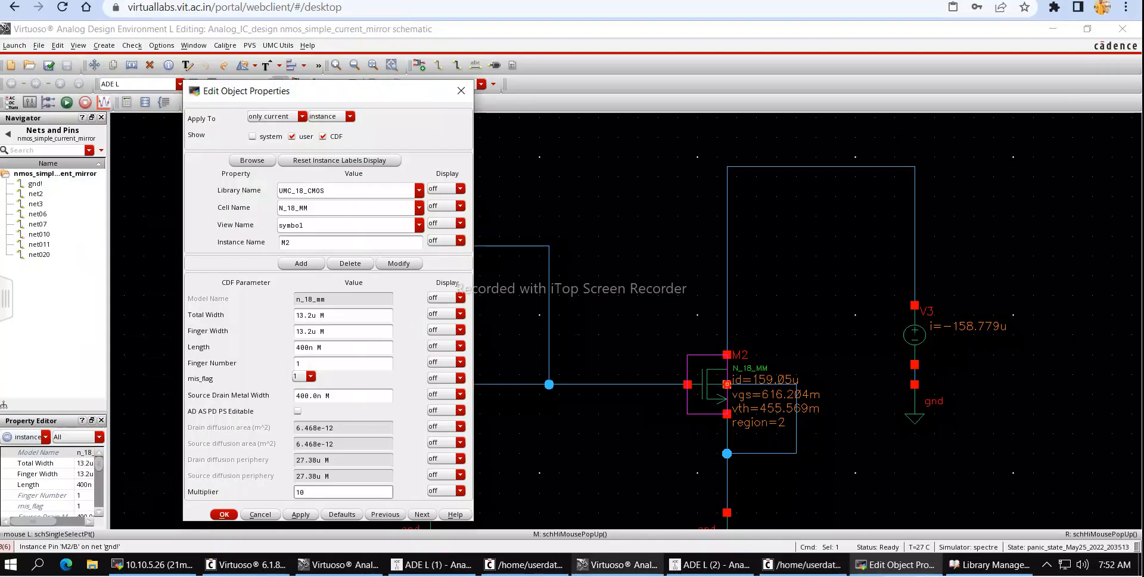
left_click(715, 387)
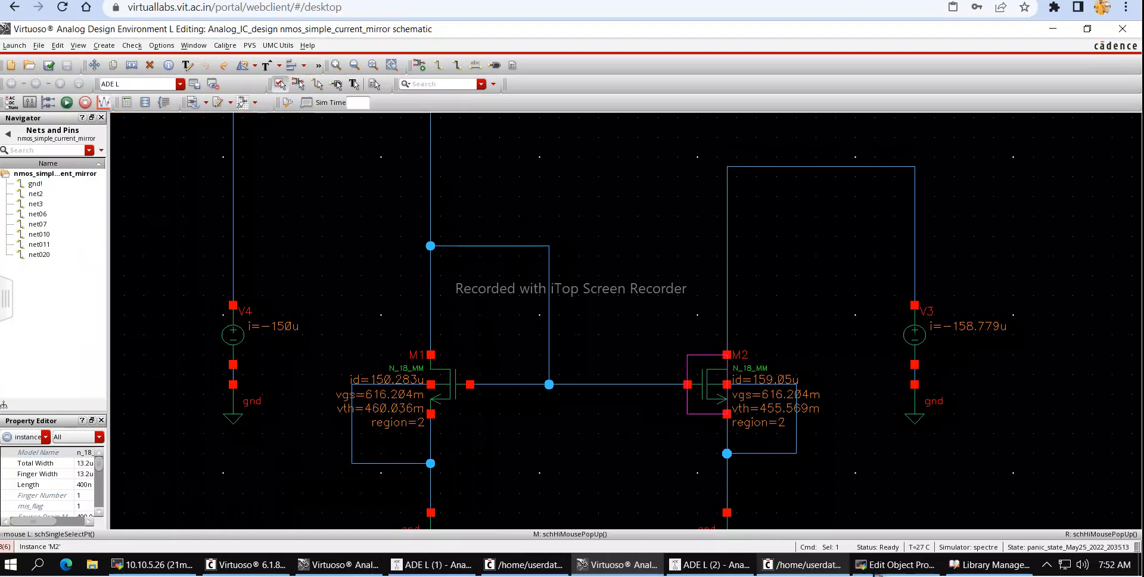
key("q")
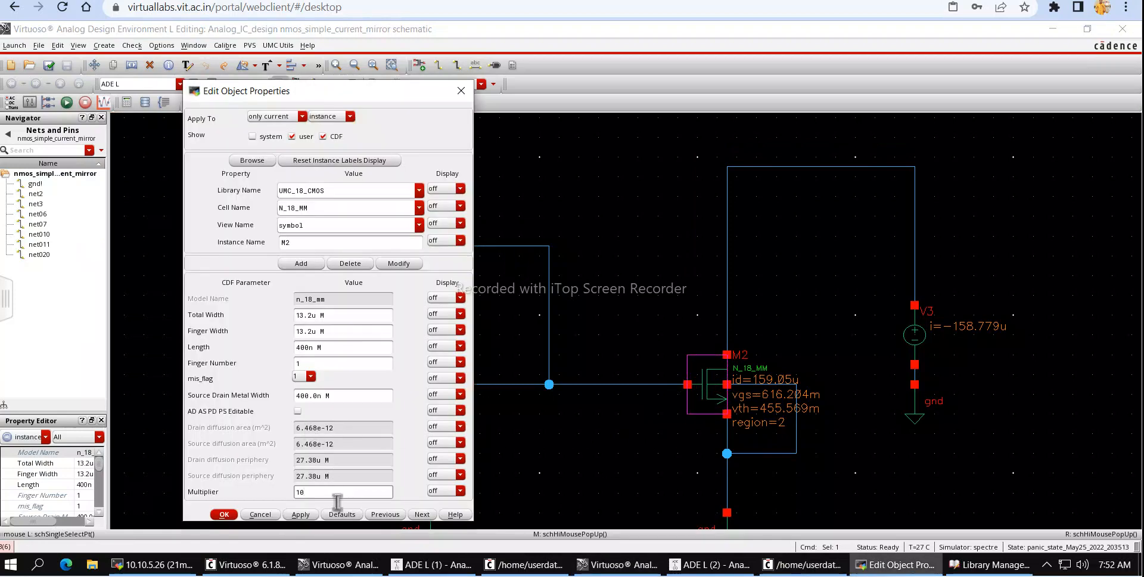
left_click(300, 516)
left_click(246, 516)
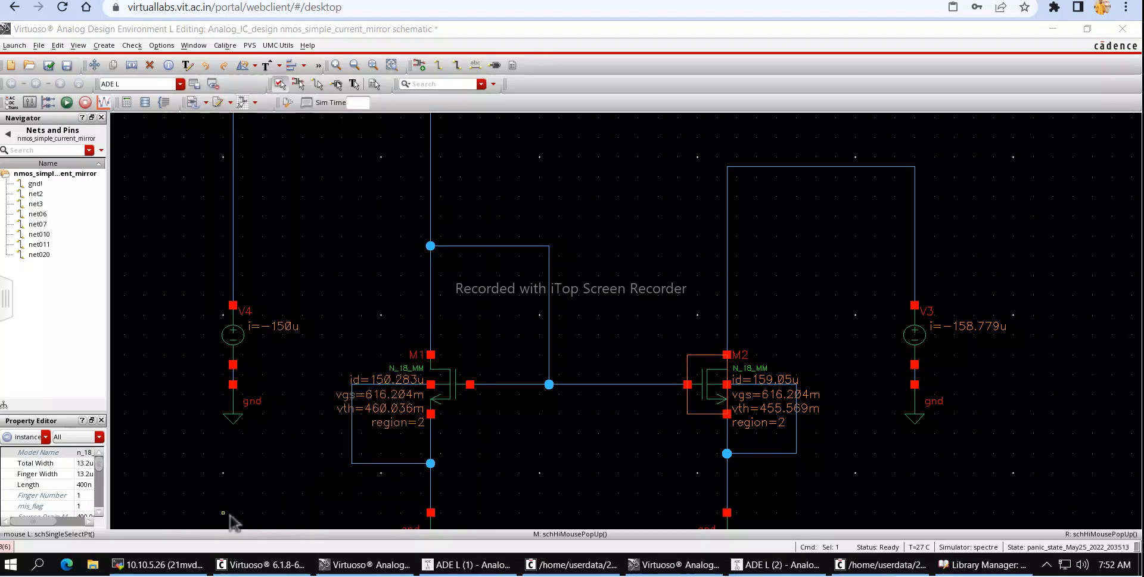
Check and save the schematic, run the simulation, and inspect M2's annotated drain current.
left_click(49, 65)
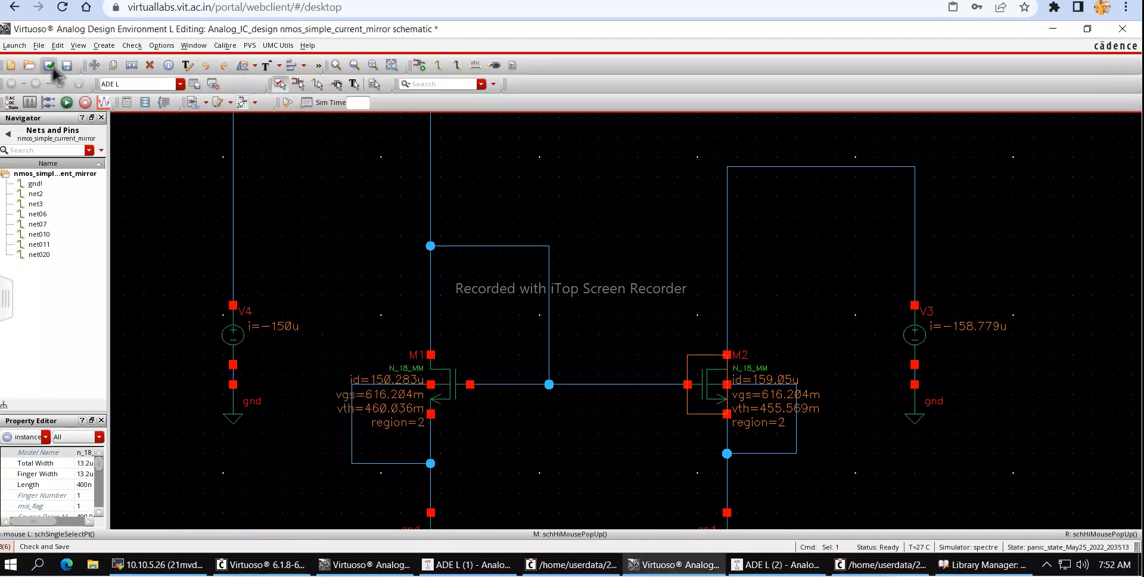
left_click(66, 104)
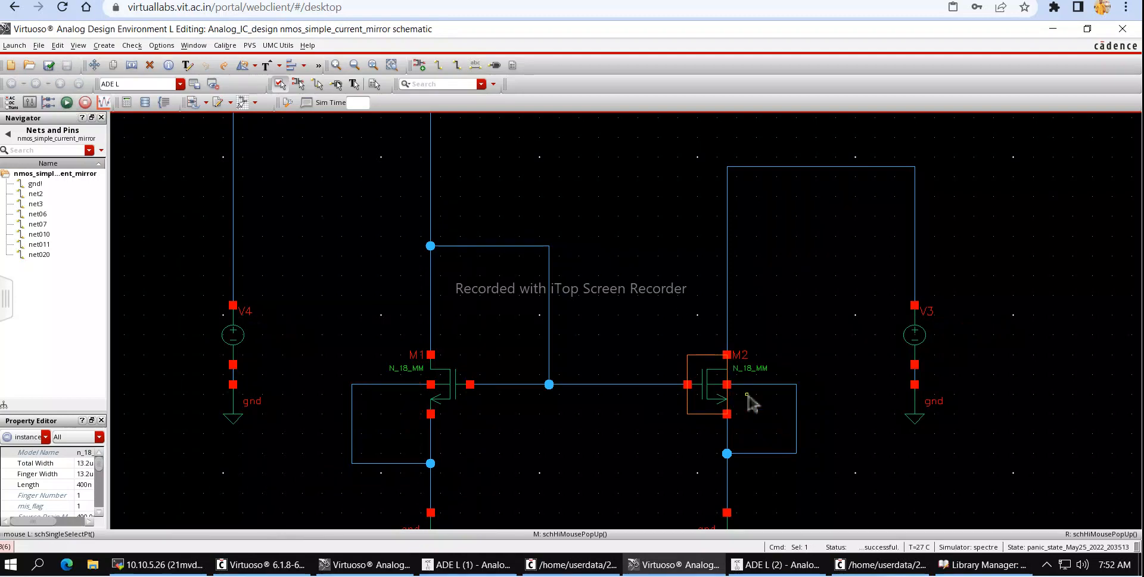
scroll(764, 400, "up", 2, "ctrl")
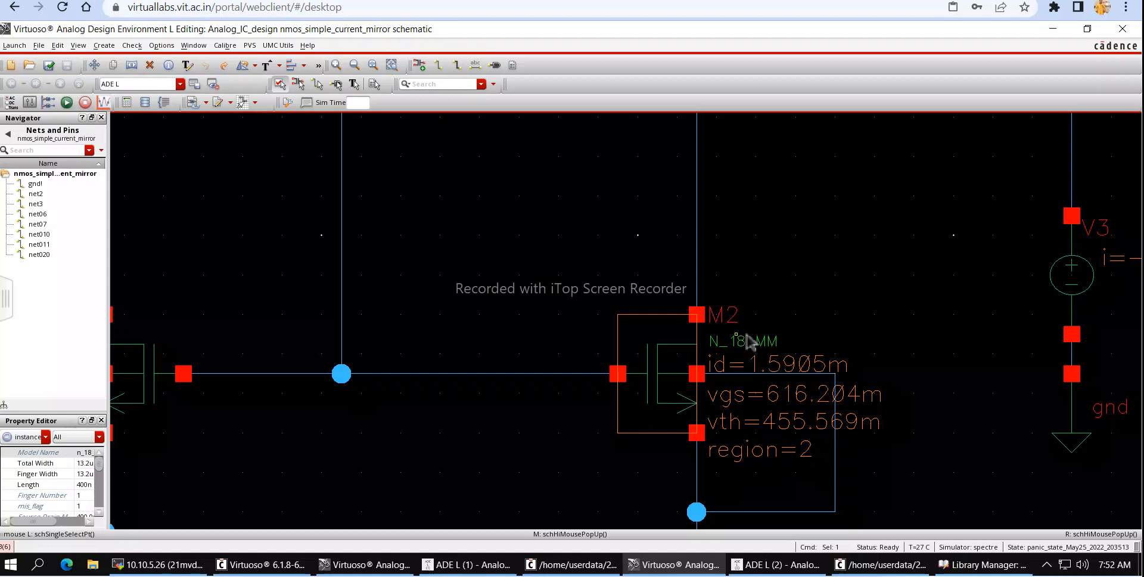
key("f")
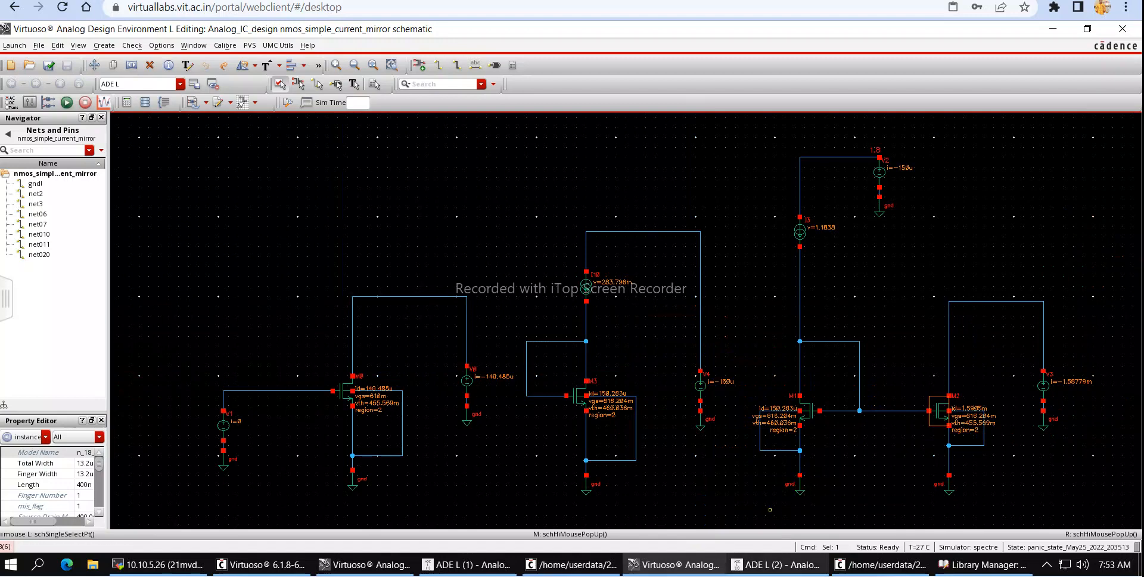
mouse_move(774, 565)
left_click(1003, 374)
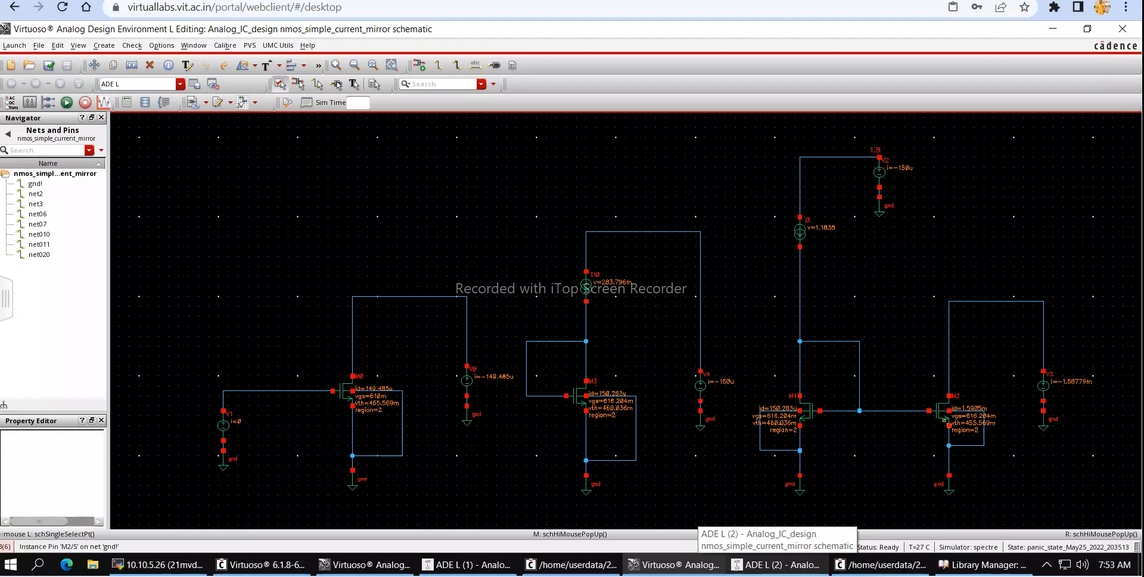
Switch to the Current mirrors notes and draw a curly brace beside the mirror sketch's output branch.
mouse_move(752, 564)
left_click(722, 490)
scroll(722, 489, "up", 5)
scroll(859, 445, "down", 4)
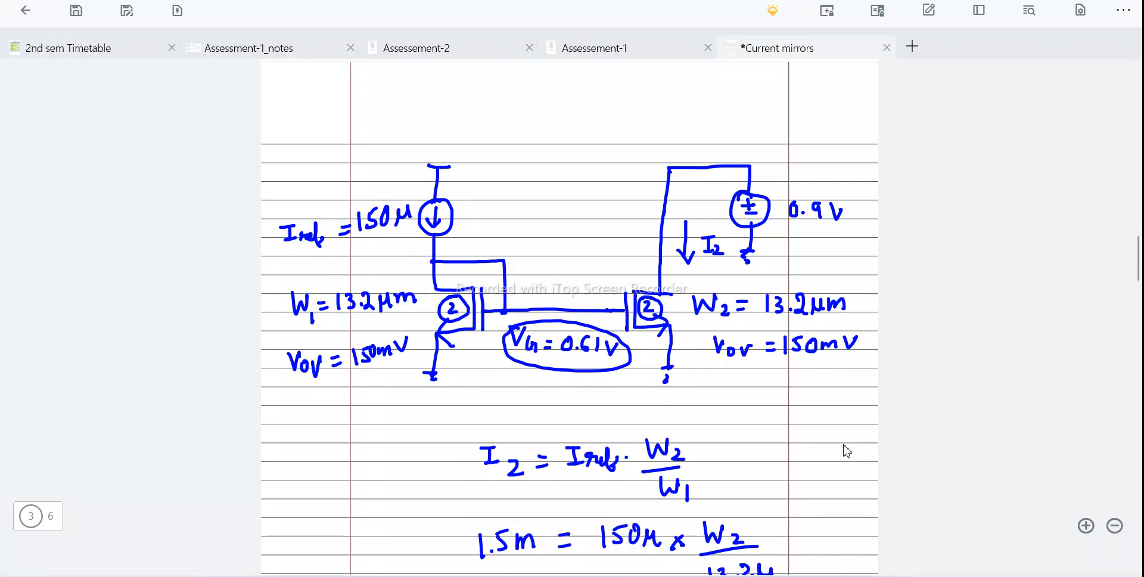
left_click_drag(850, 185, 877, 287)
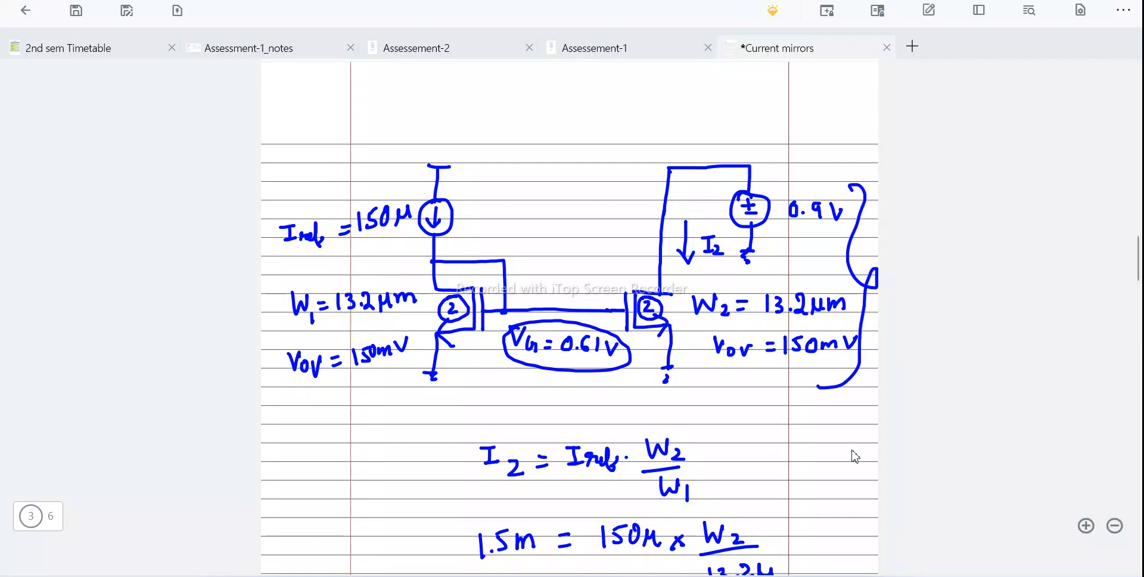
Handwrite "VDSmin ⇒ headroom voltage" at the start of blank page 4 of the notes.
scroll(855, 456, "down", 9)
scroll(855, 456, "up", 4)
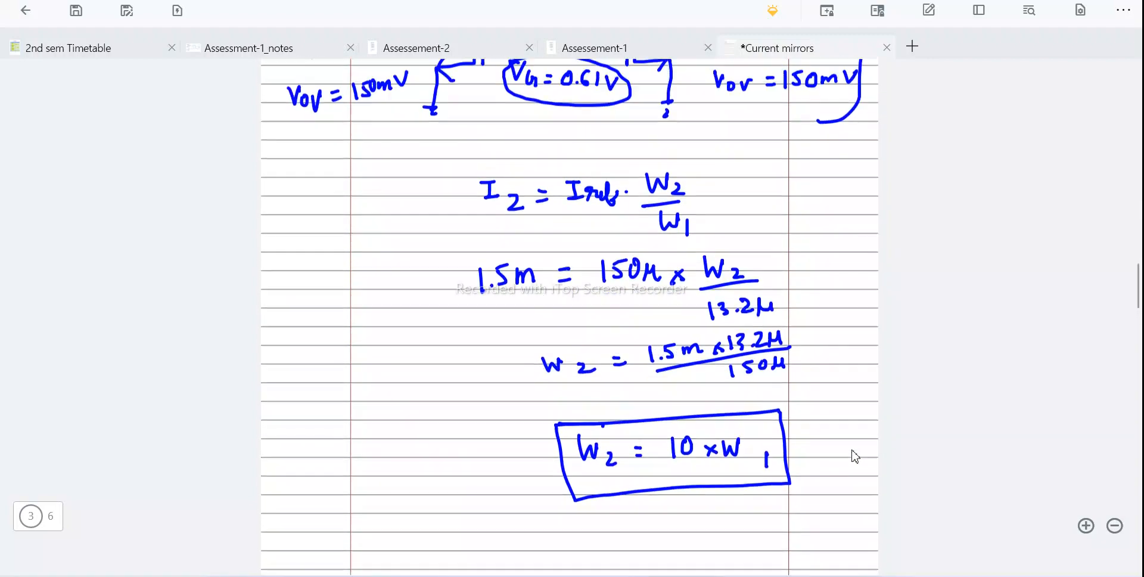
scroll(855, 456, "up", 3)
scroll(855, 456, "down", 12)
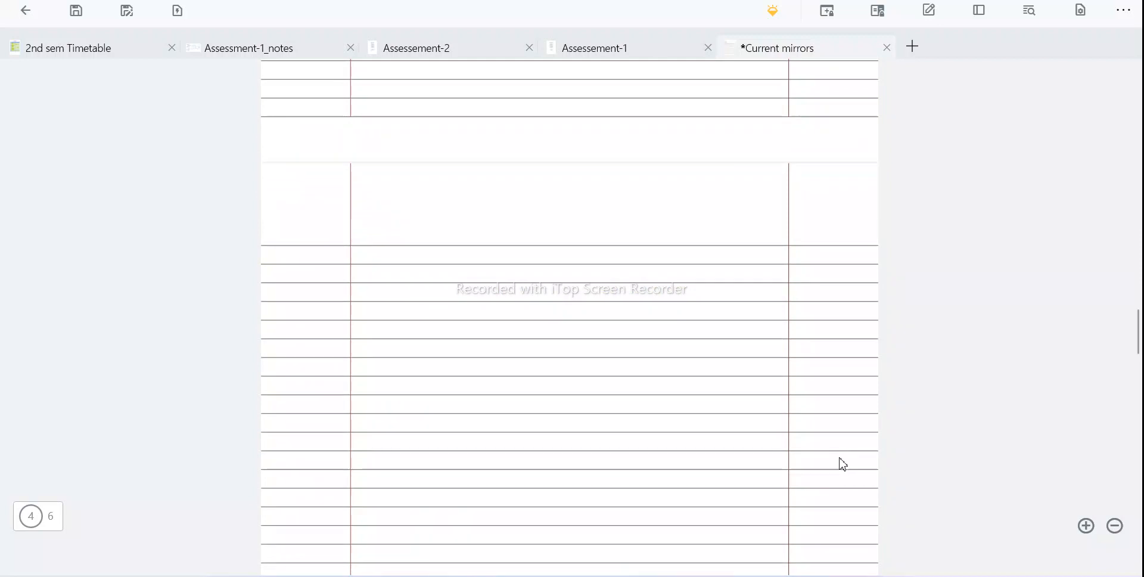
mouse_move(424, 251)
left_mouse_down()
mouse_move(429, 271)
mouse_move(438, 259)
left_mouse_up()
left_click_drag(443, 275, 441, 289)
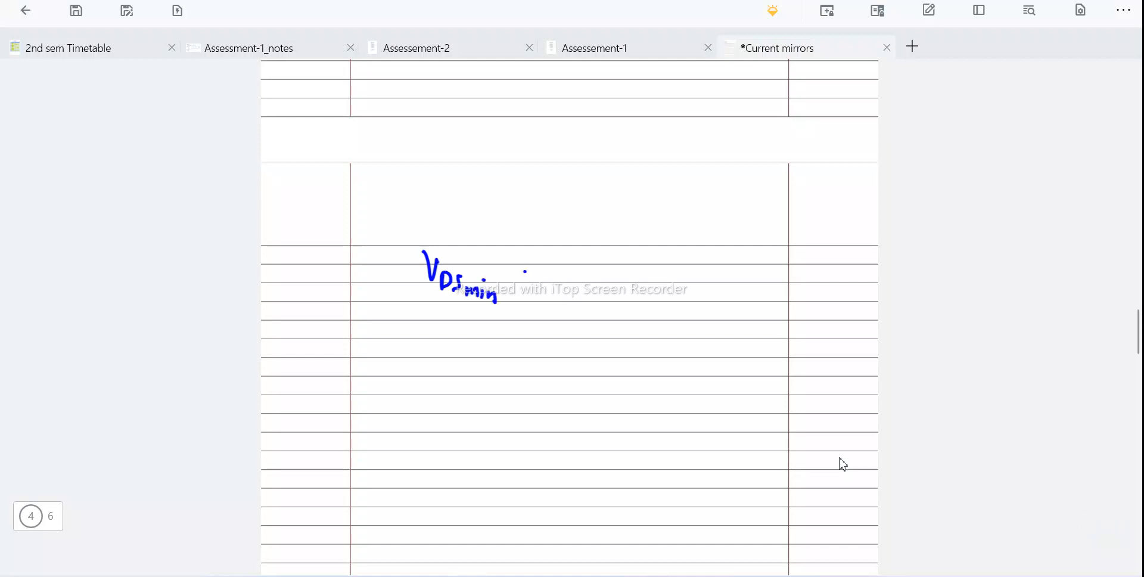
left_click_drag(539, 268, 540, 285)
left_click_drag(564, 259, 566, 285)
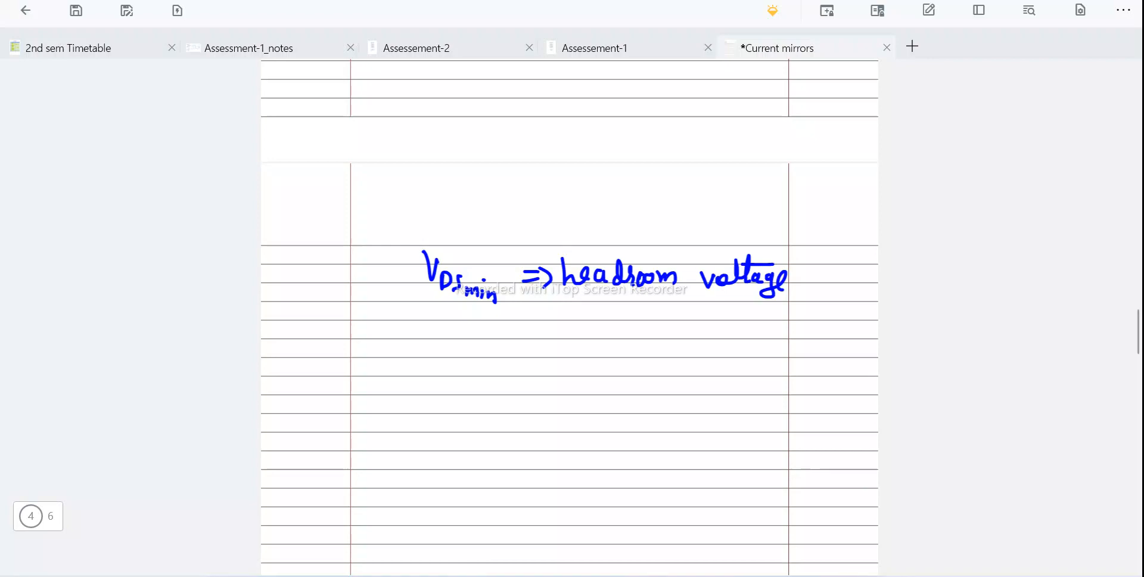
Switch to Virtuoso and enable a component parameter sweep in the DC analysis of ADE L (2).
key("alt+Tab")
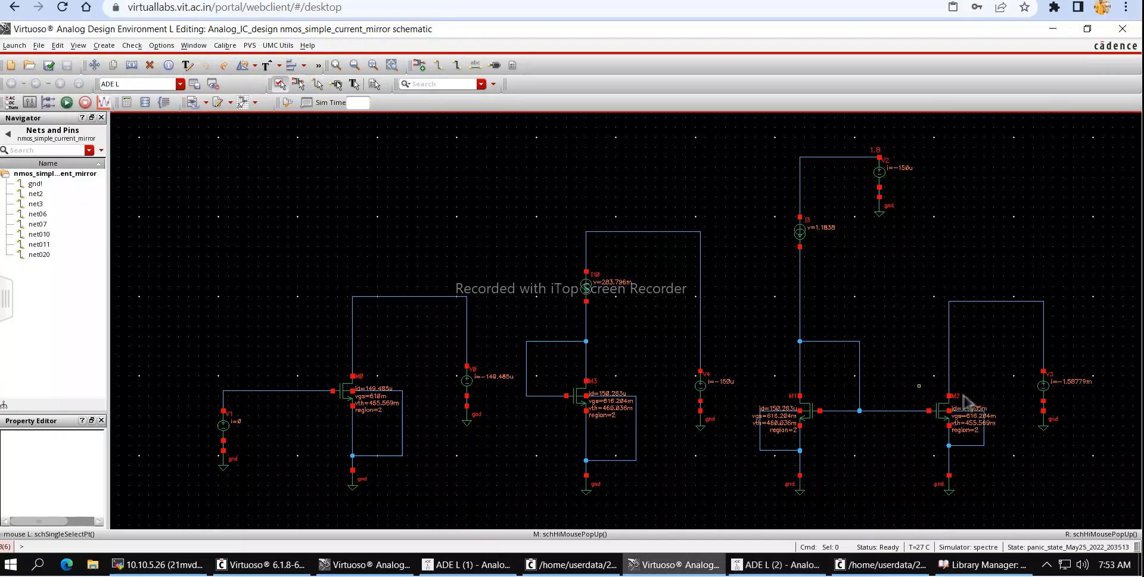
left_click(1050, 395)
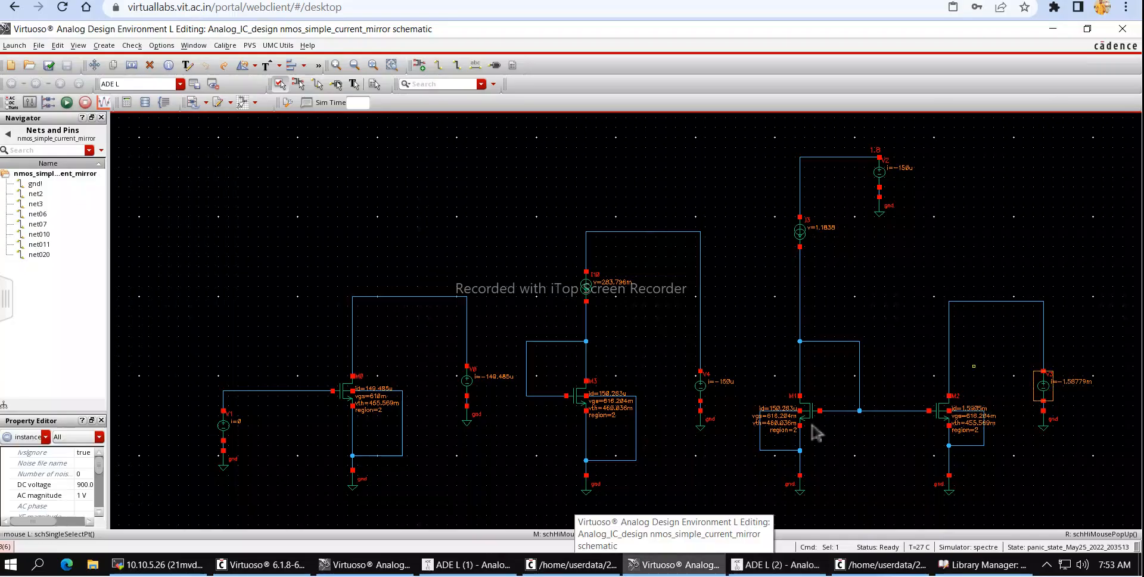
left_click(778, 564)
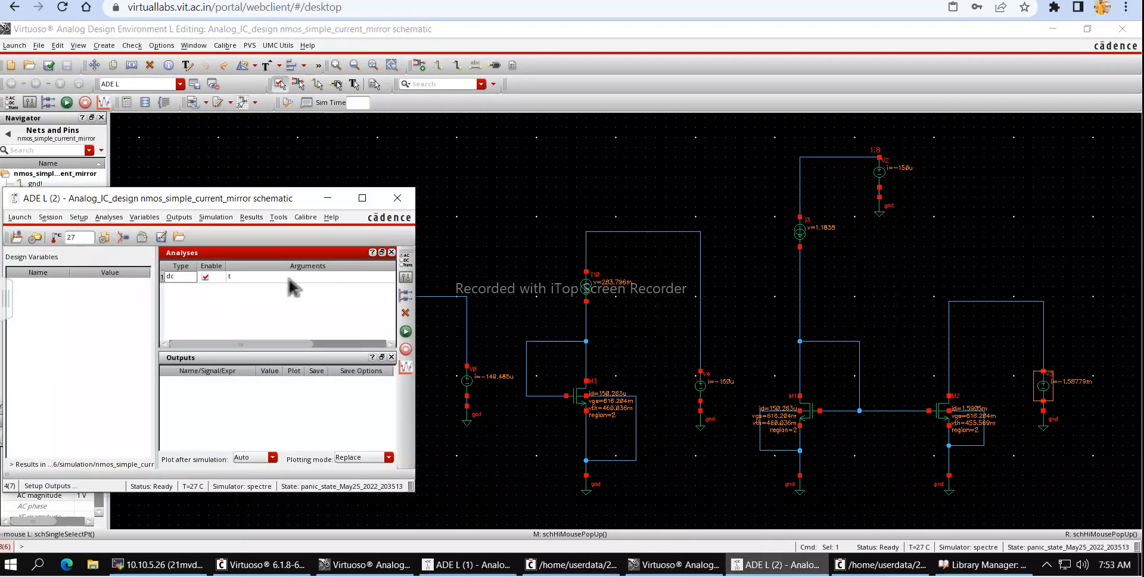
double_click(242, 280)
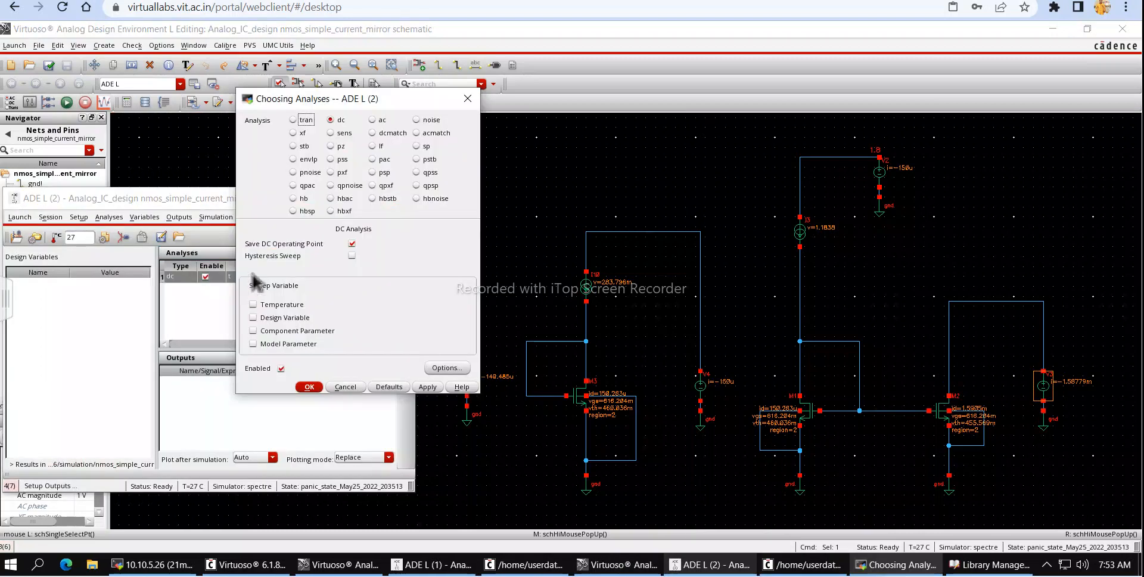
left_click(282, 331)
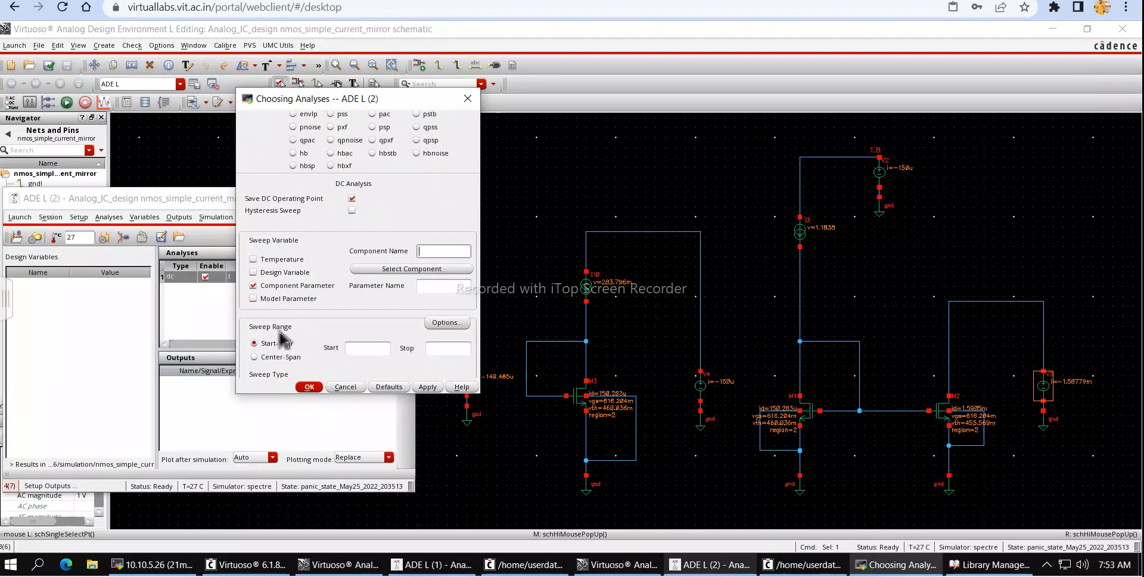
Set the DC analysis to sweep the DC voltage of source V3 from 0 to 1.8.
left_click(392, 316)
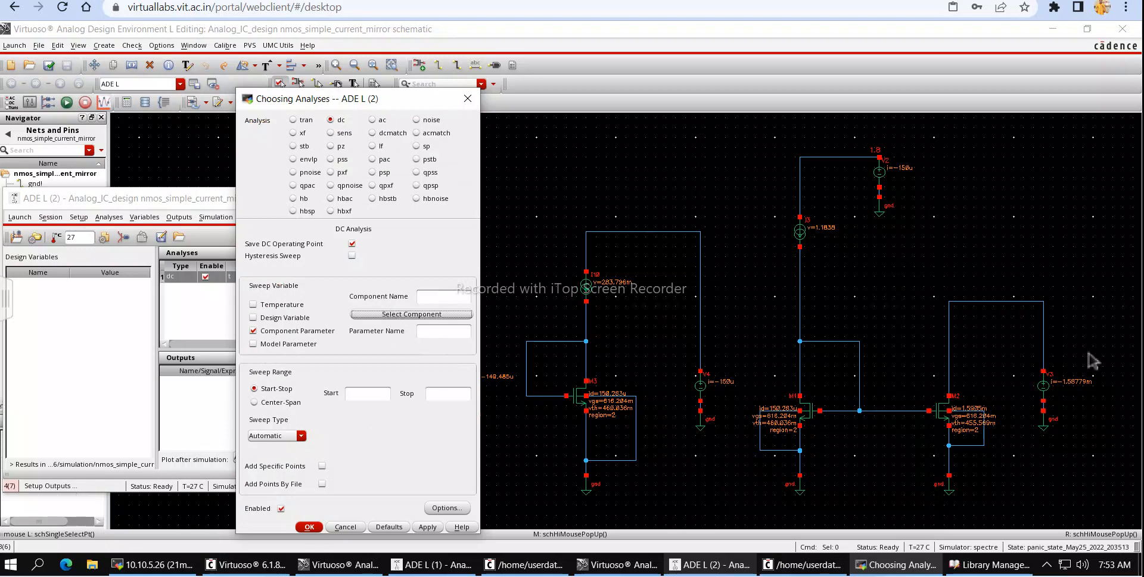
left_click(1049, 389)
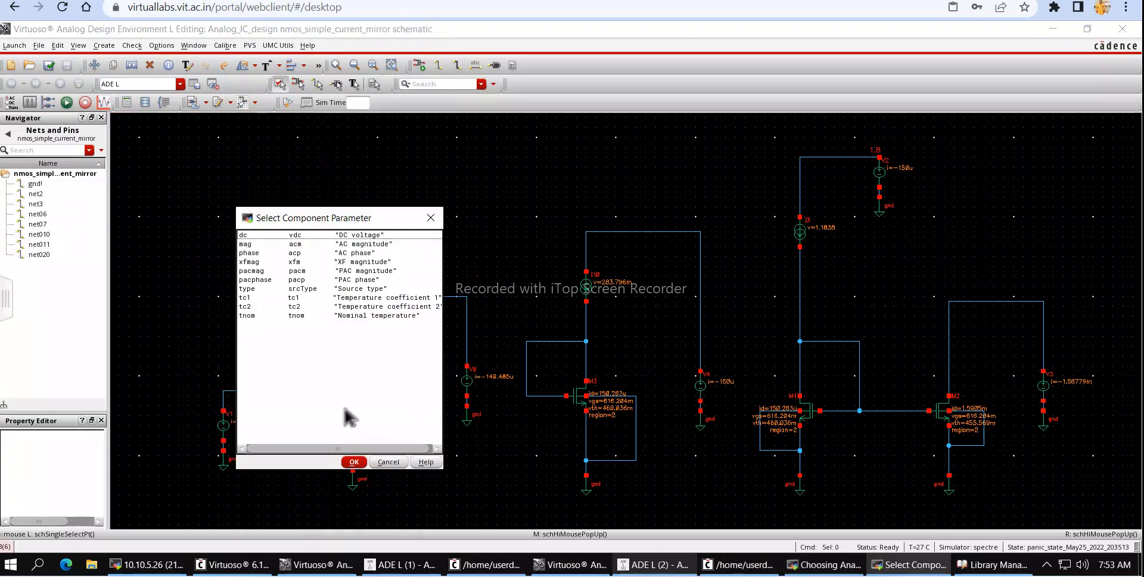
left_click(337, 235)
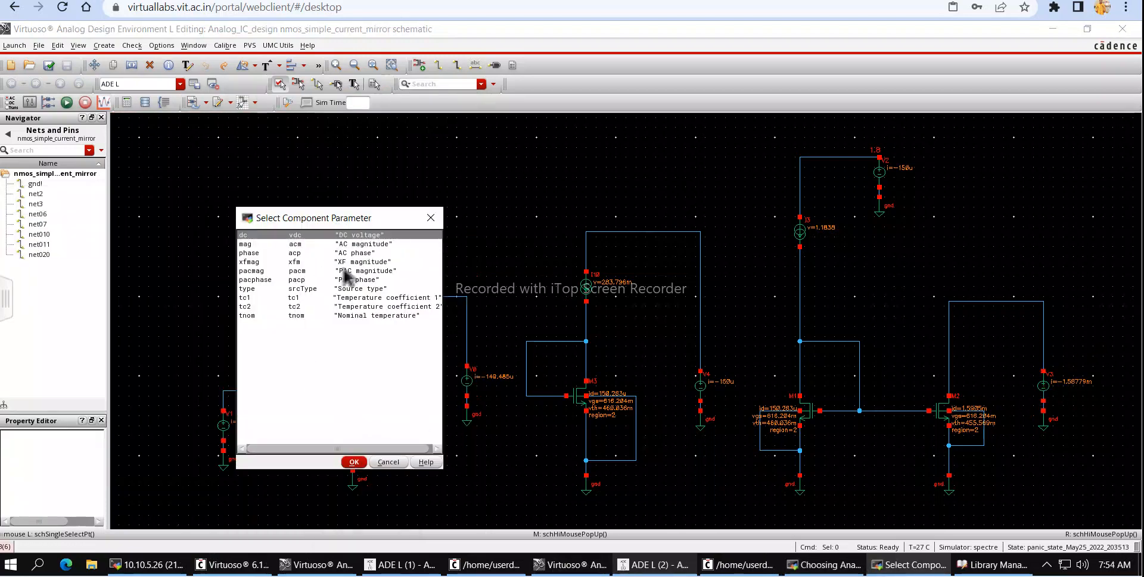
left_click(360, 463)
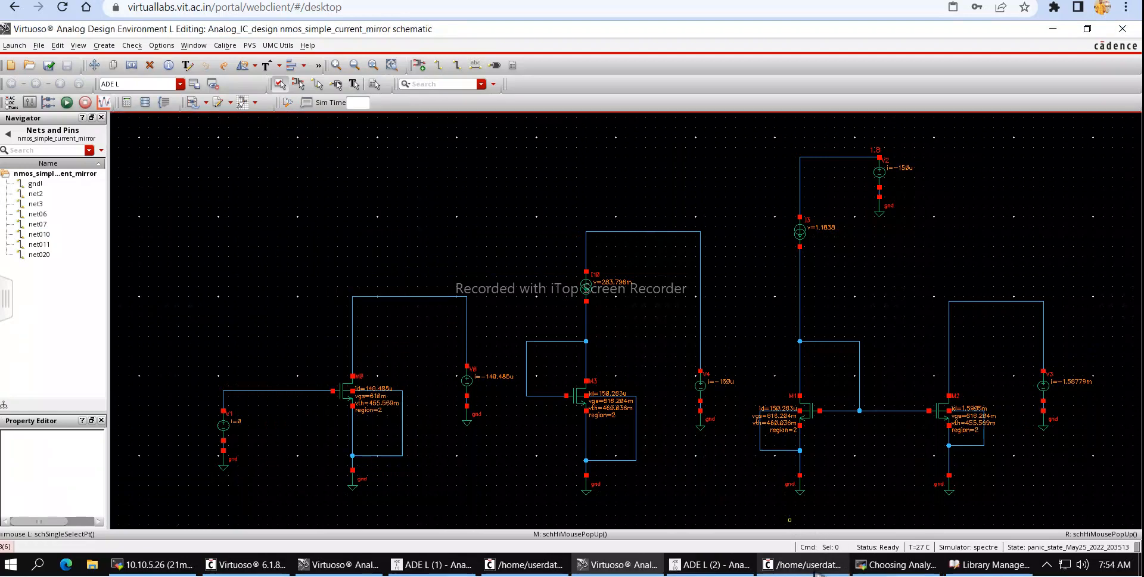
left_click(369, 394)
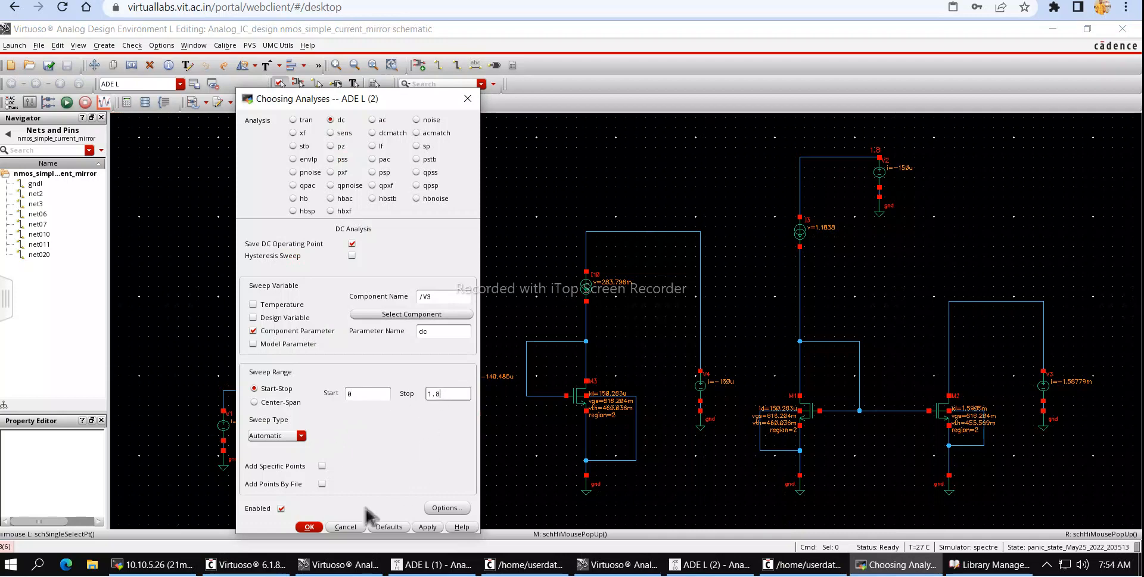
left_click(309, 527)
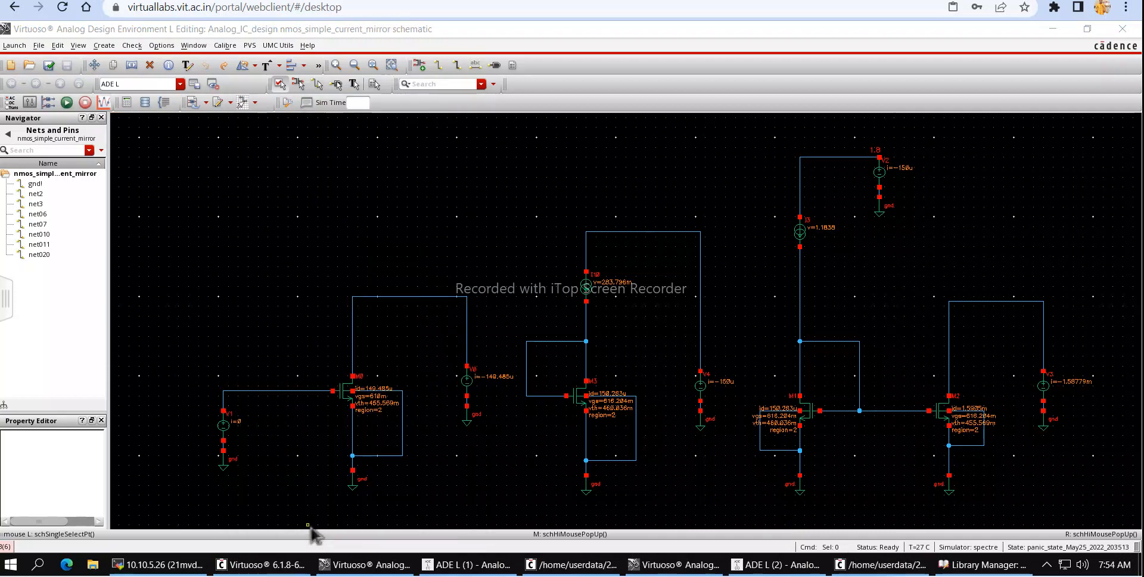
Add the drain terminal current of transistor M2 from the schematic as a plotted output in ADE L (2).
left_click(748, 566)
right_click(296, 386)
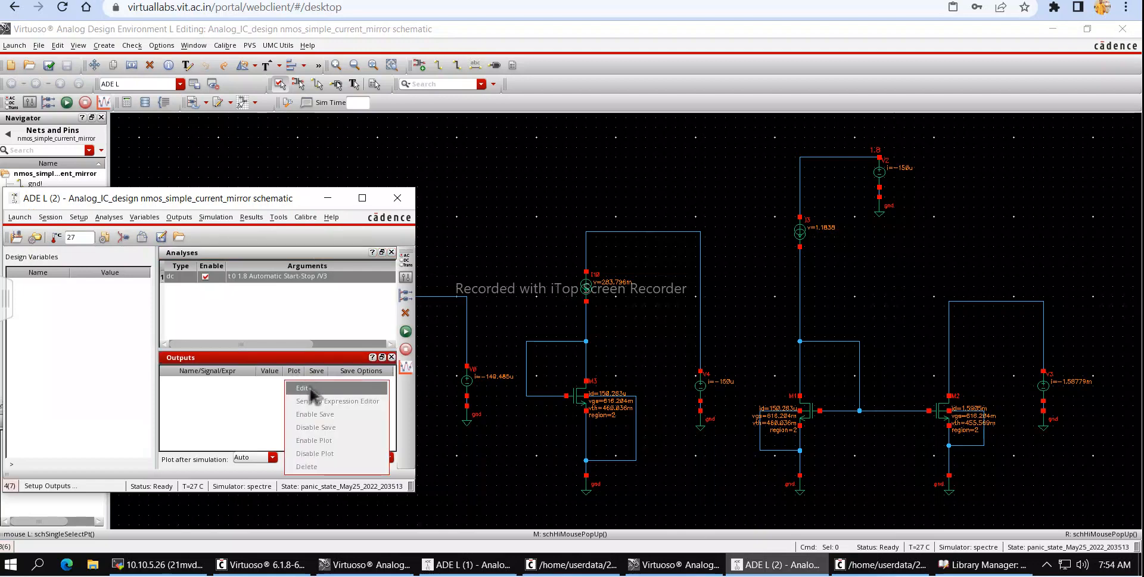
left_click(304, 398)
scroll(964, 407, "up", 5, "ctrl")
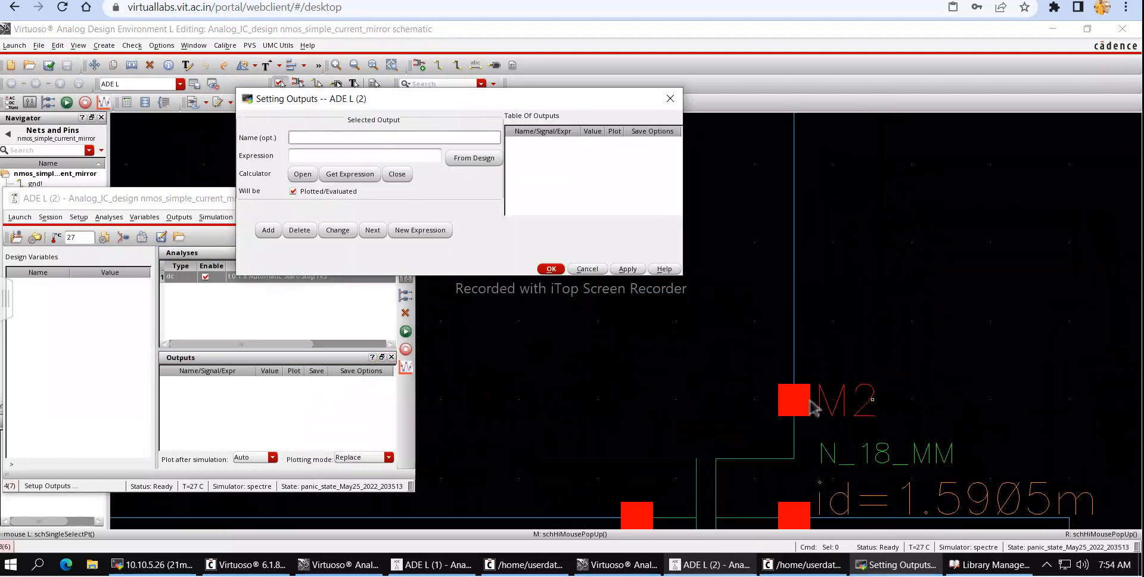
left_click(811, 406)
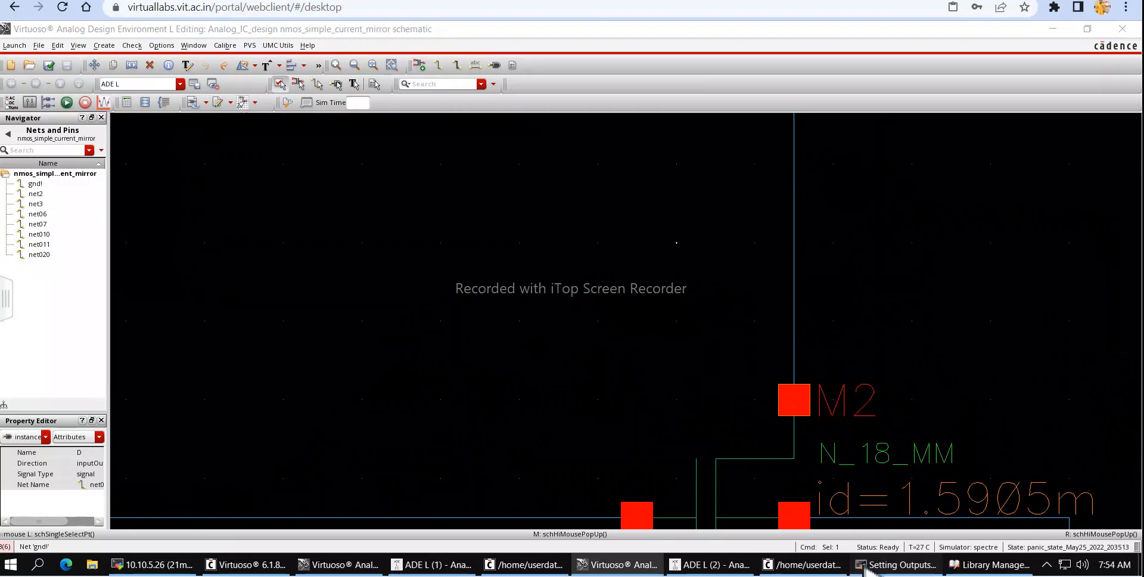
left_click(897, 565)
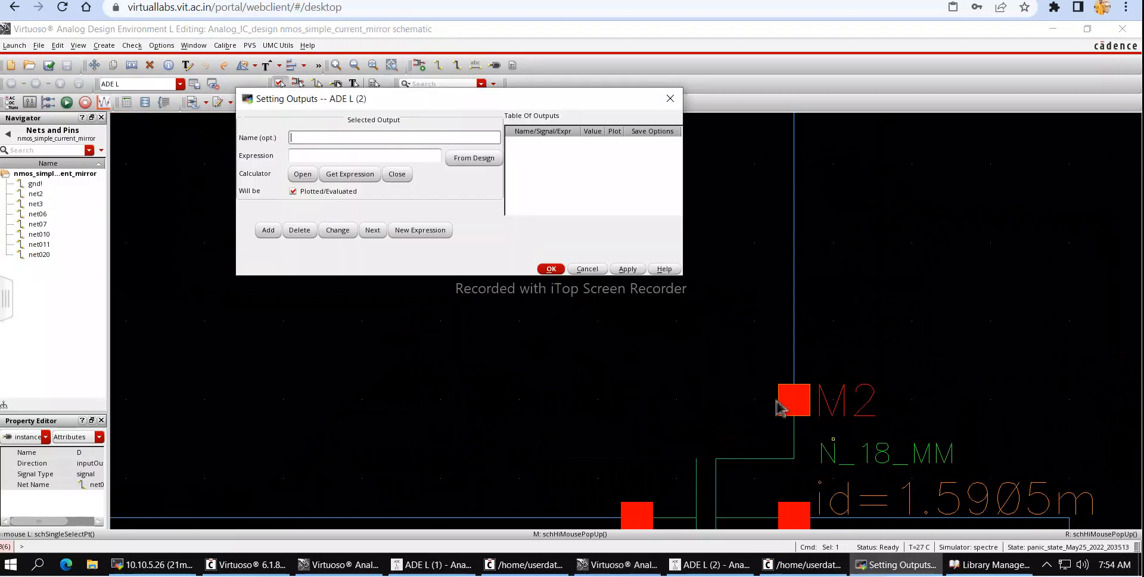
left_click(474, 158)
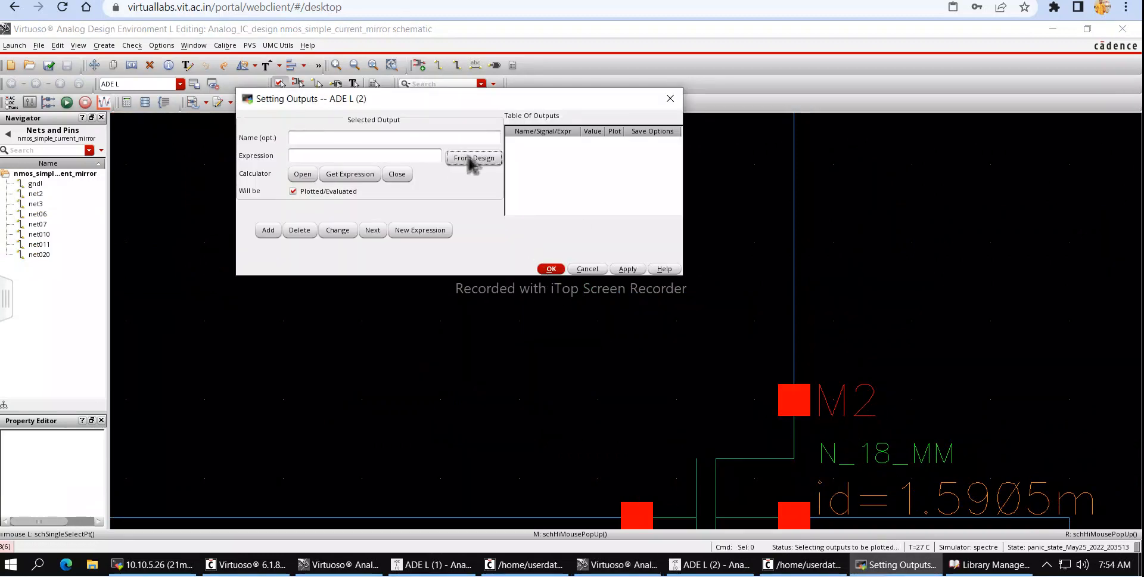
left_click(808, 401)
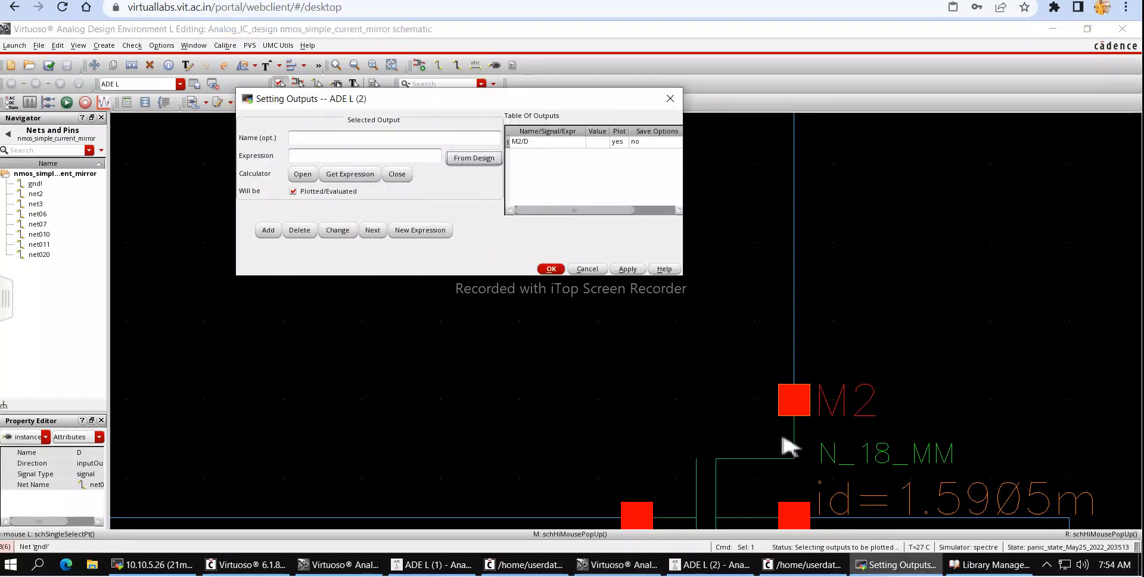
left_click(551, 268)
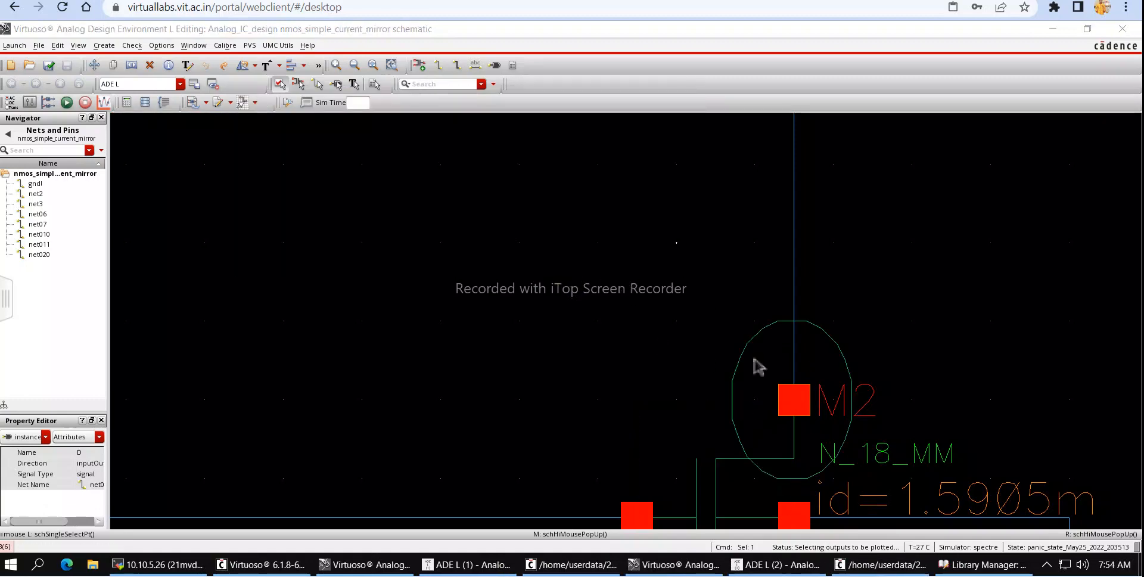
Run the V3 sweep and place a vertical marker near the knee of the M2 drain current curve, at about 217 mV.
scroll(758, 365, "down", 3, "ctrl")
scroll(758, 366, "down", 3, "ctrl")
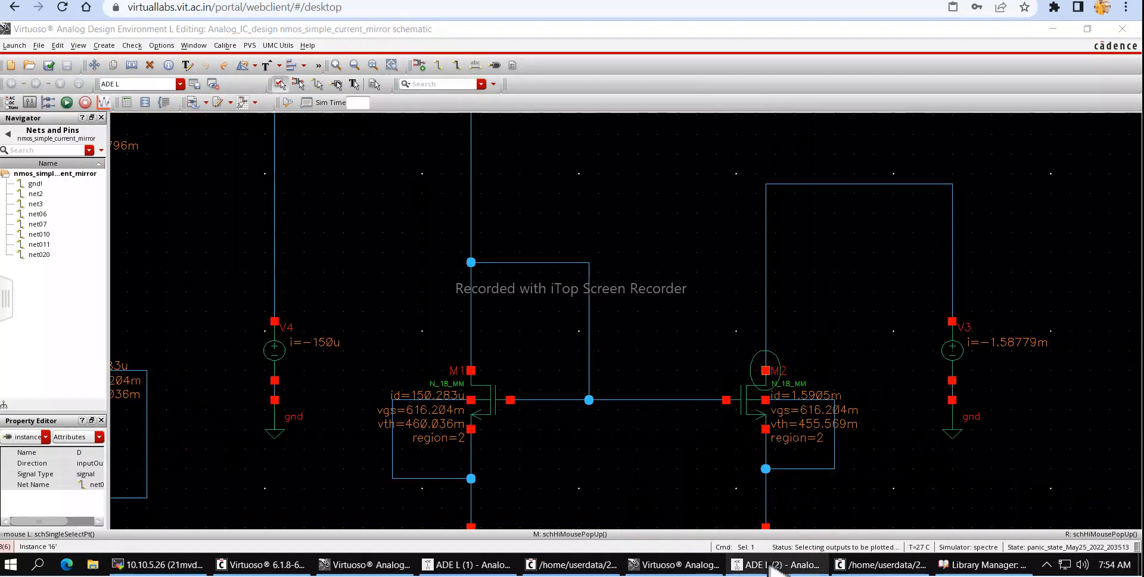
left_click(774, 564)
left_click(339, 322)
left_click(405, 332)
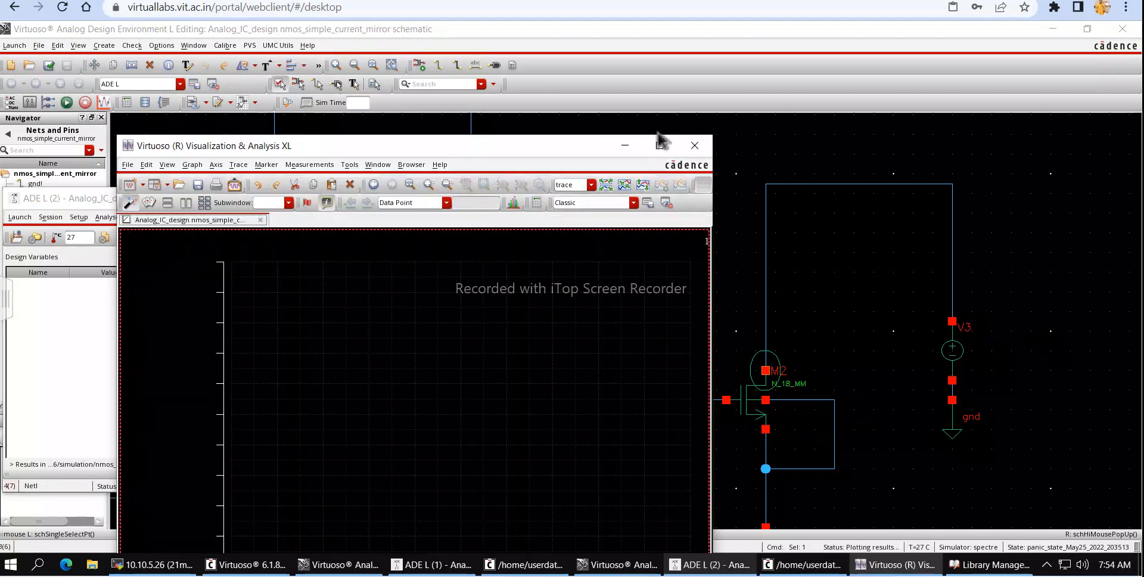
left_click(660, 146)
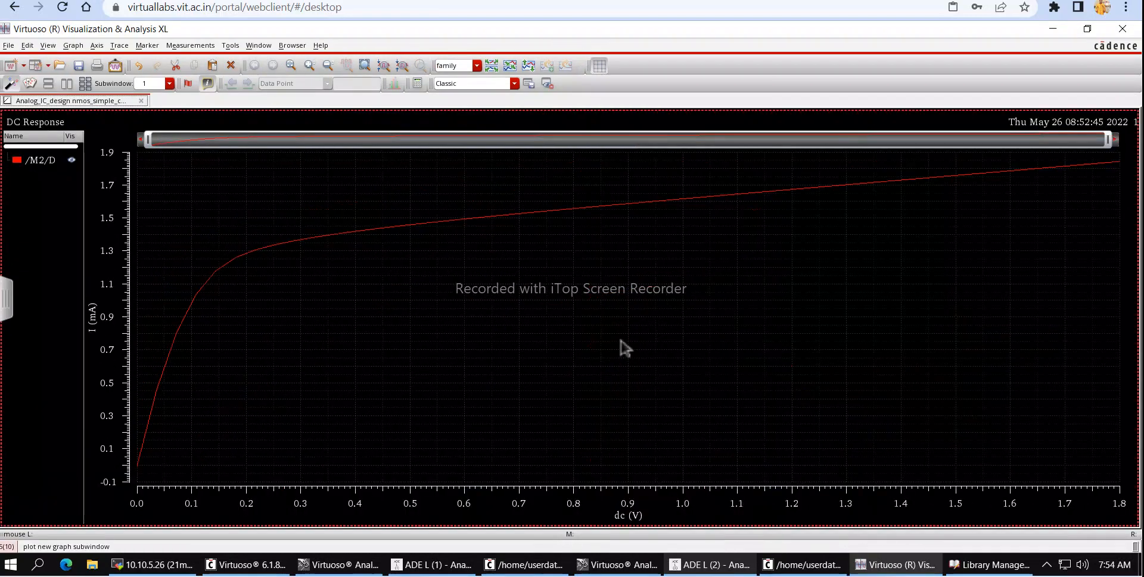
key("v")
mouse_move(404, 313)
left_mouse_down()
mouse_move(274, 341)
mouse_move(259, 334)
left_mouse_up()
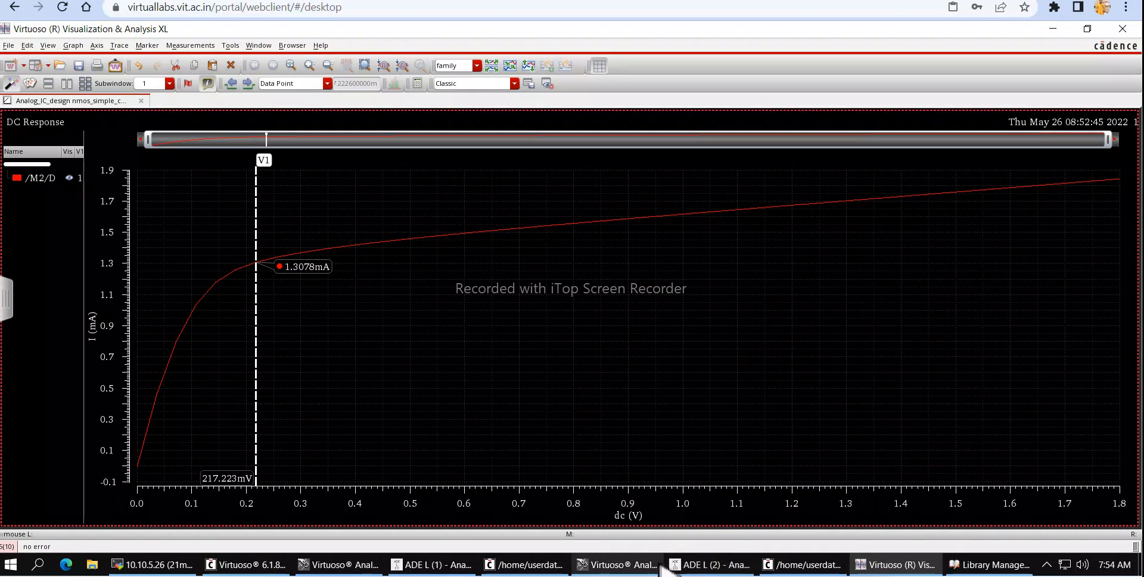
Set the multiplier of transistor M2 to 1 in the schematic, then check and save the design.
left_click(689, 566)
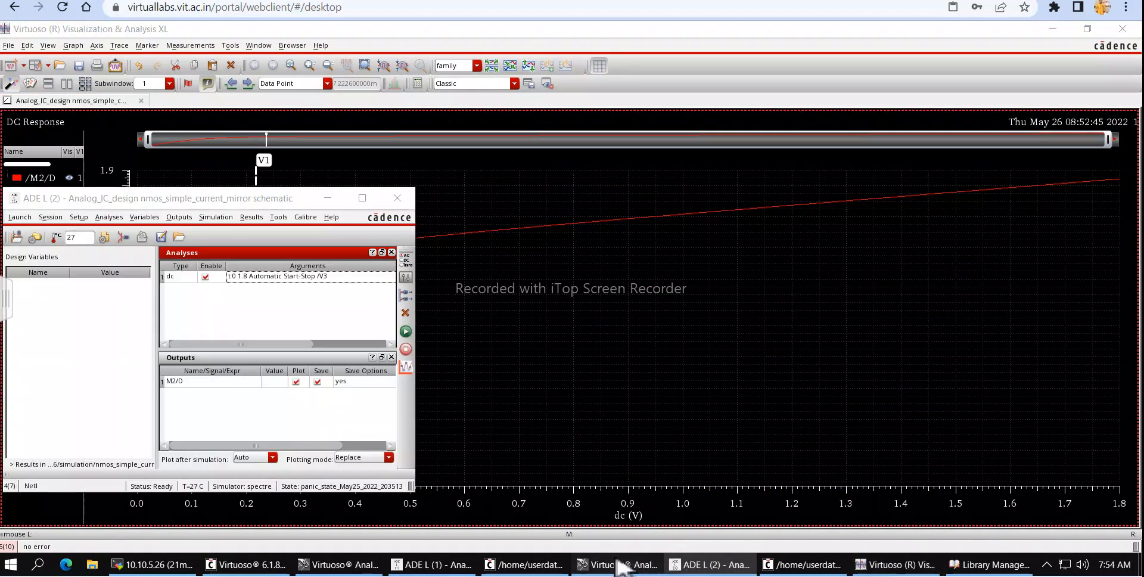
left_click(617, 564)
left_click(762, 410)
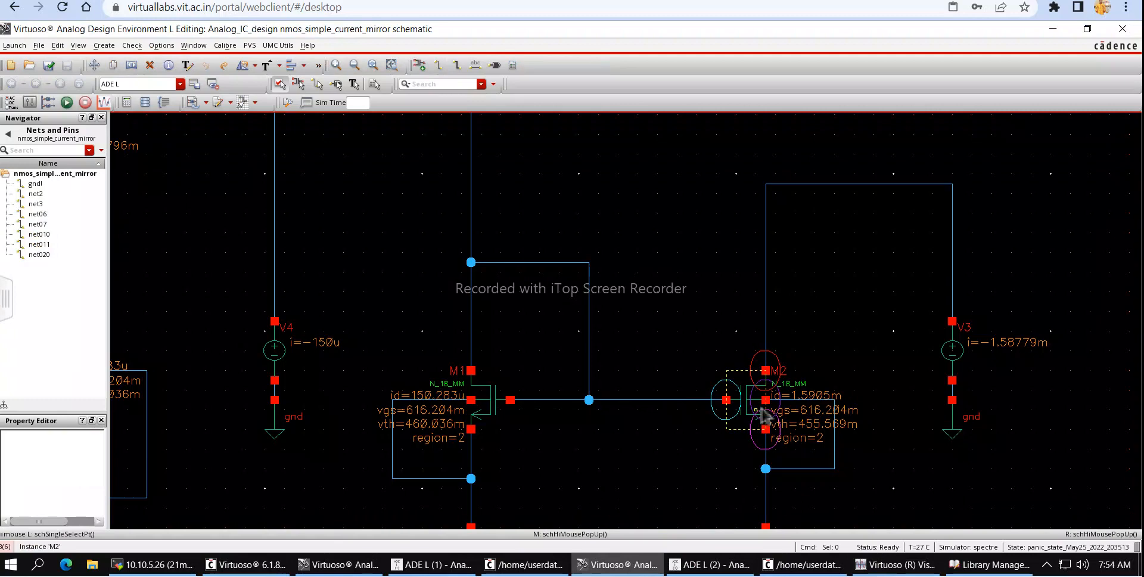
left_click(763, 414)
key("q")
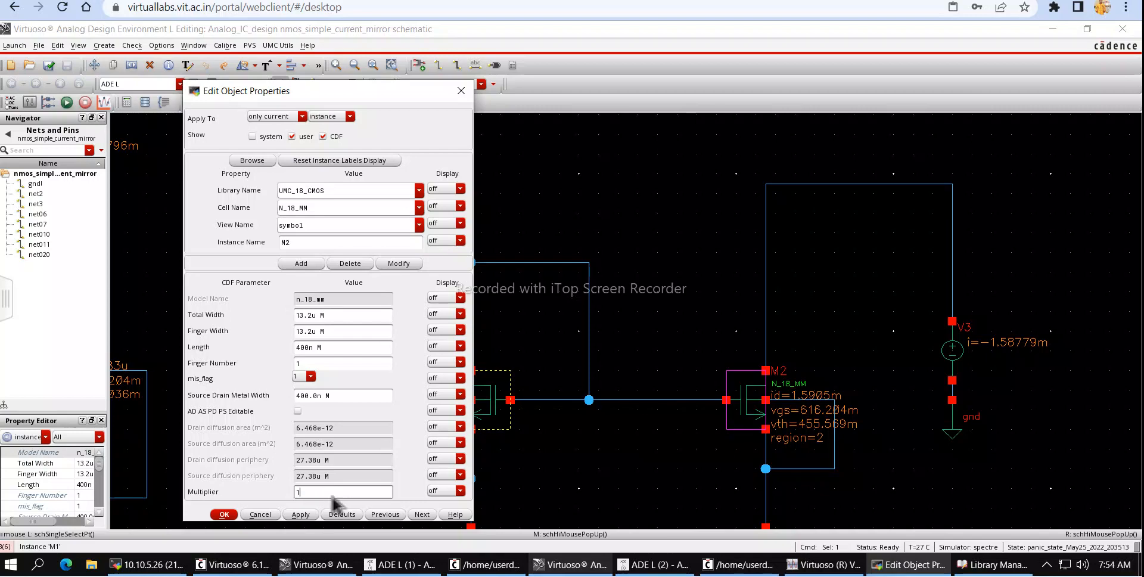
key("Return")
left_click(49, 65)
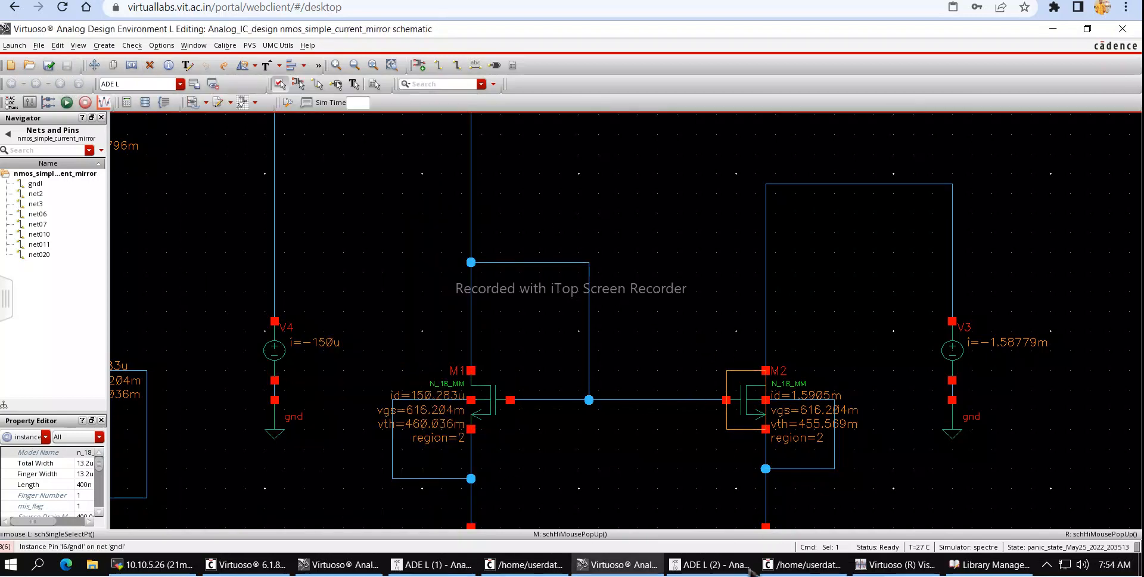
Rerun the sweep, inspect the plotted M2/S, M2/G and M2/B traces, and close the graph window.
left_click(715, 567)
left_click(715, 567)
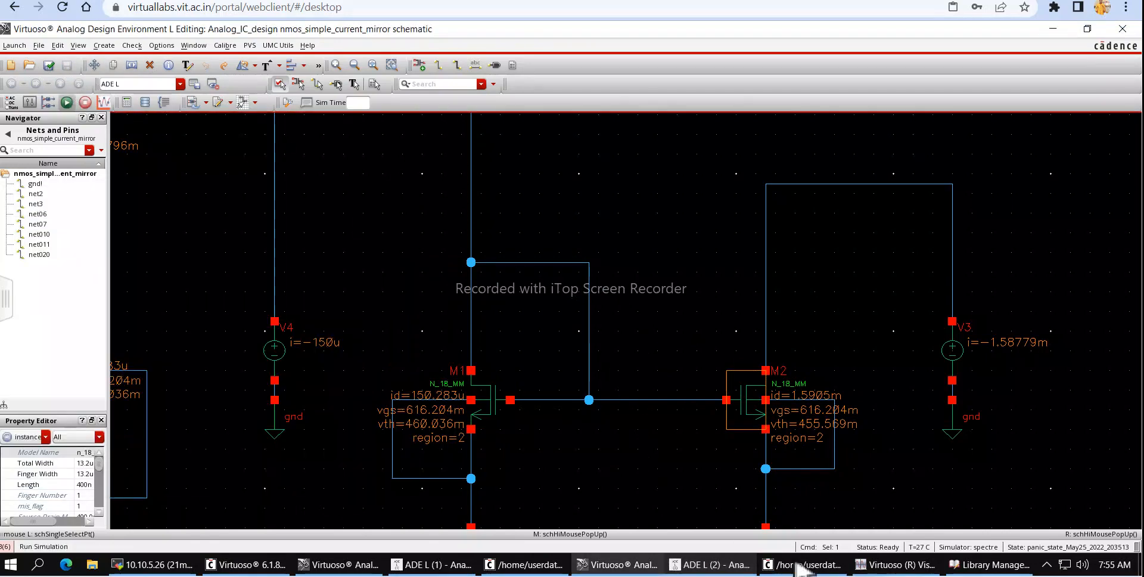
left_click(886, 569)
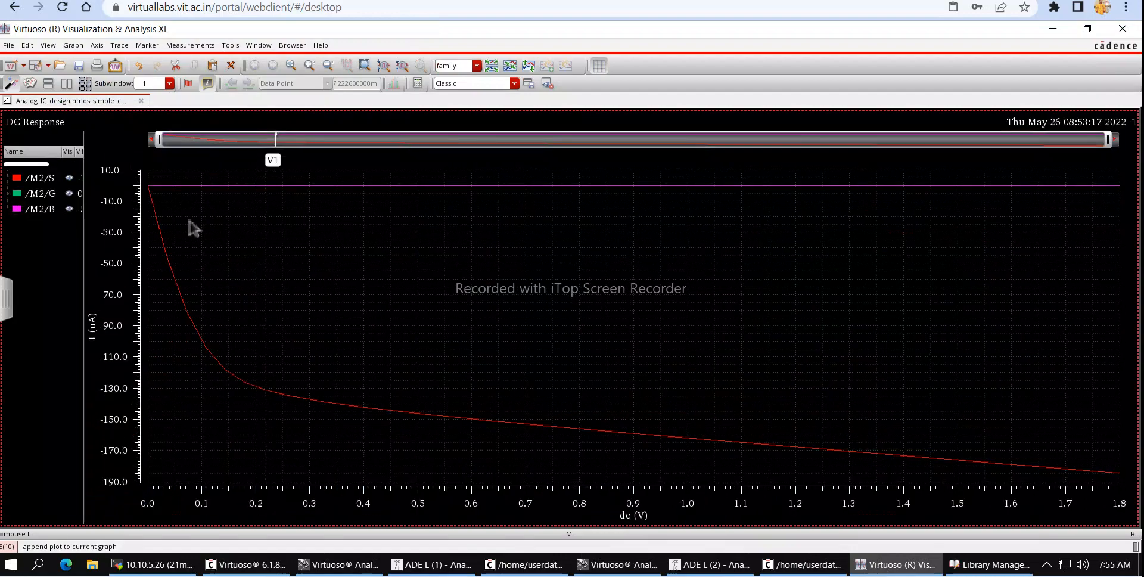
left_click(48, 193)
left_click(44, 185)
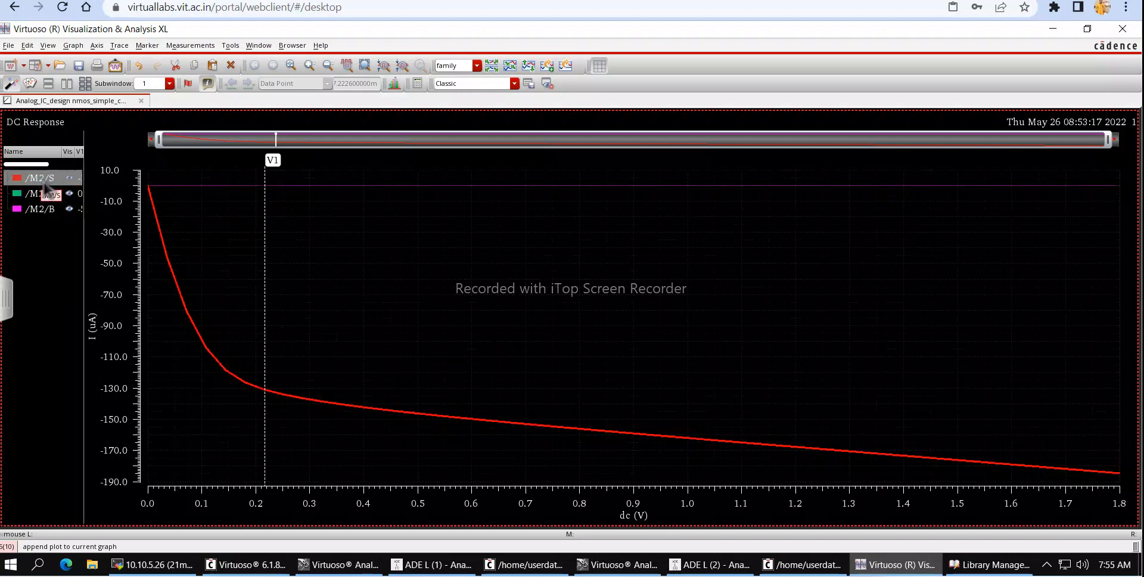
left_click(54, 212)
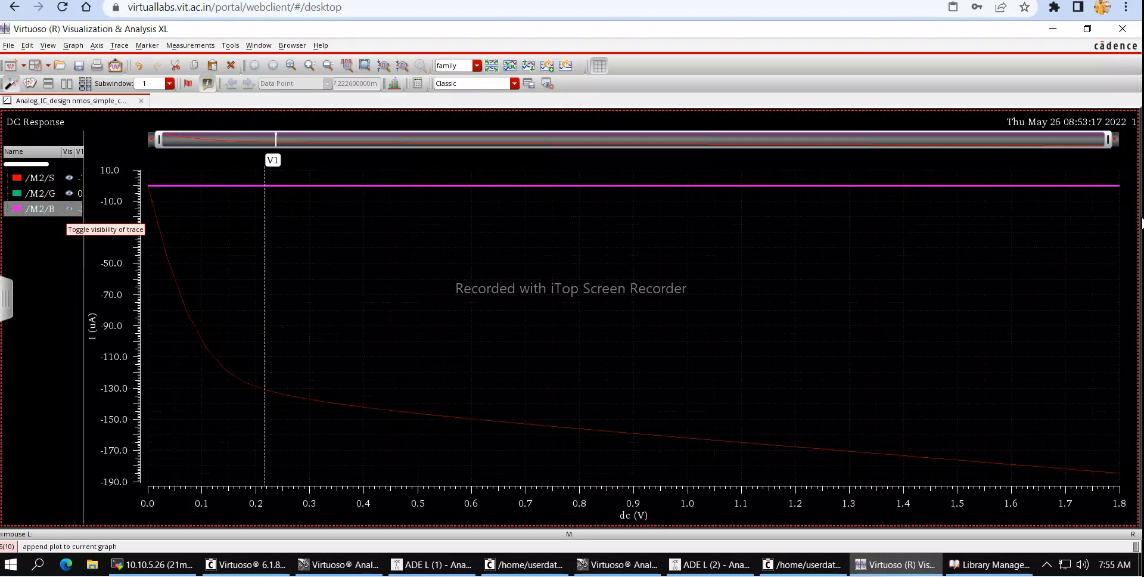
left_click(1124, 31)
Enable plotting of M2/D in ADE L (2) and delete the M2/S, M2/G and M2/B outputs.
left_click(778, 561)
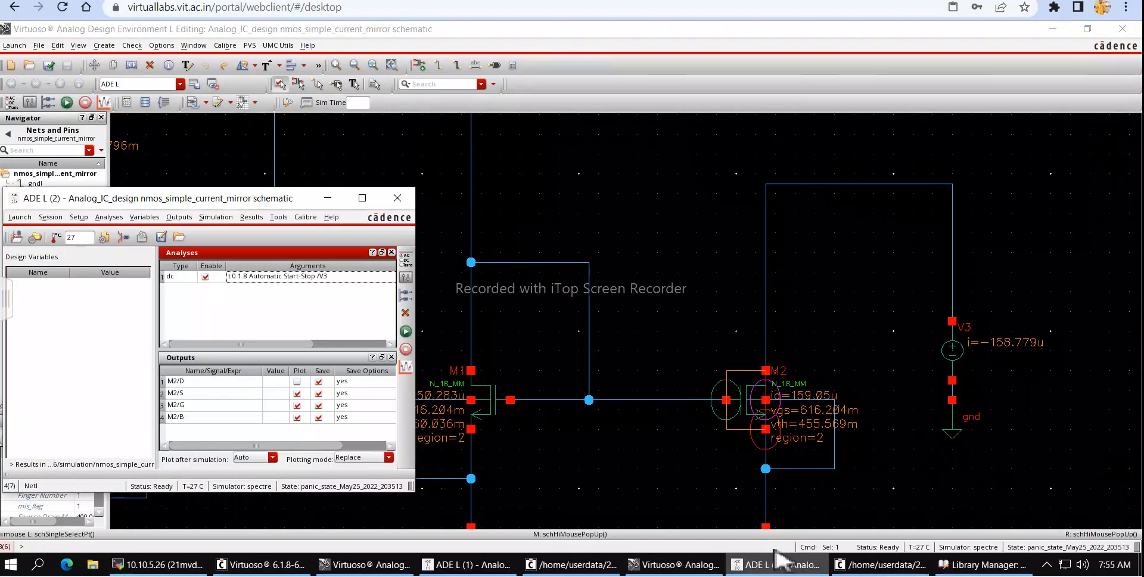
left_click(298, 382)
left_click(188, 394)
left_click(190, 398, "ctrl")
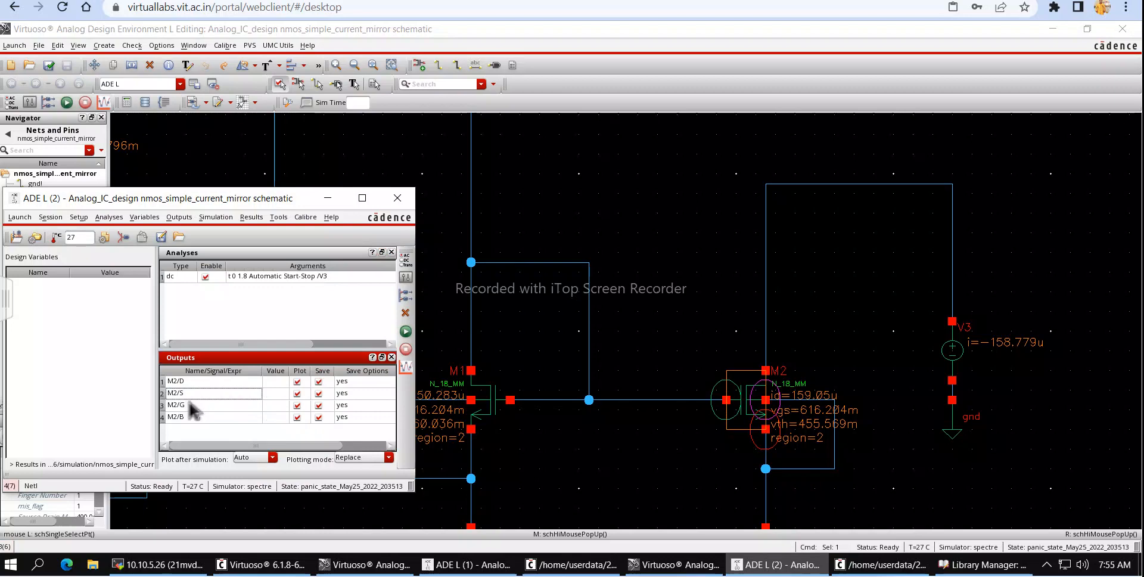
left_click(199, 393, "ctrl")
left_click(197, 406, "ctrl")
left_click(199, 419, "ctrl")
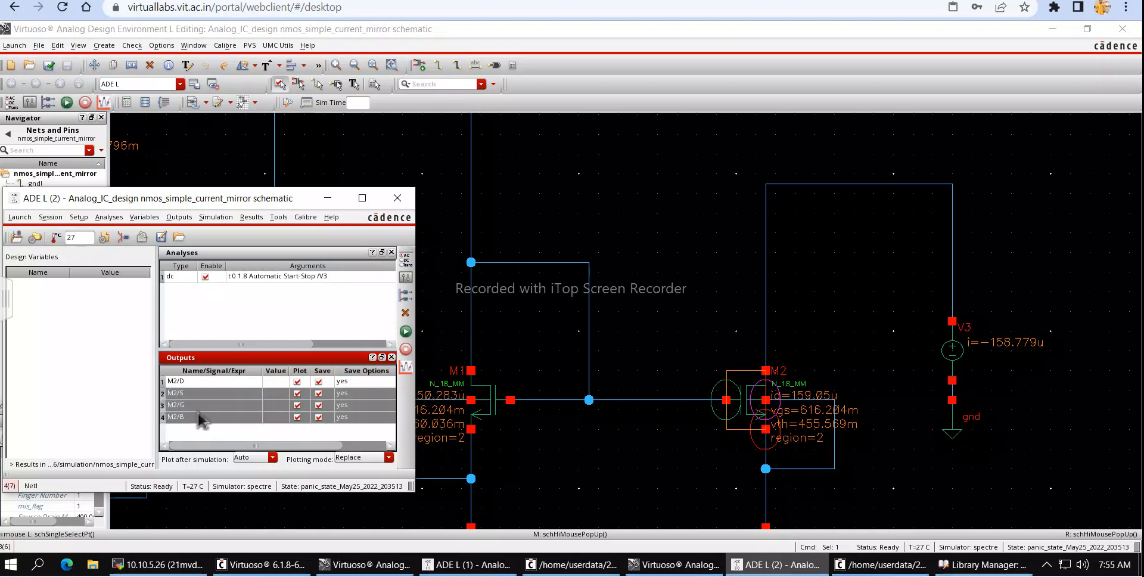
right_click(200, 421)
left_click(237, 482)
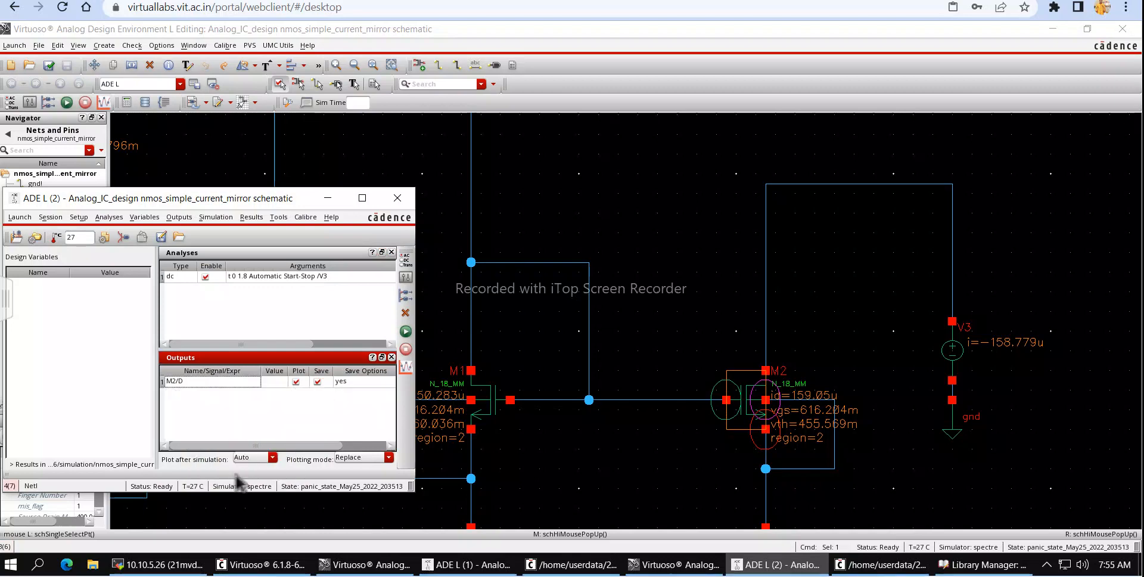
Rerun the sweep and place a vertical marker on the M2/D curve at about 610 mV.
left_click(407, 332)
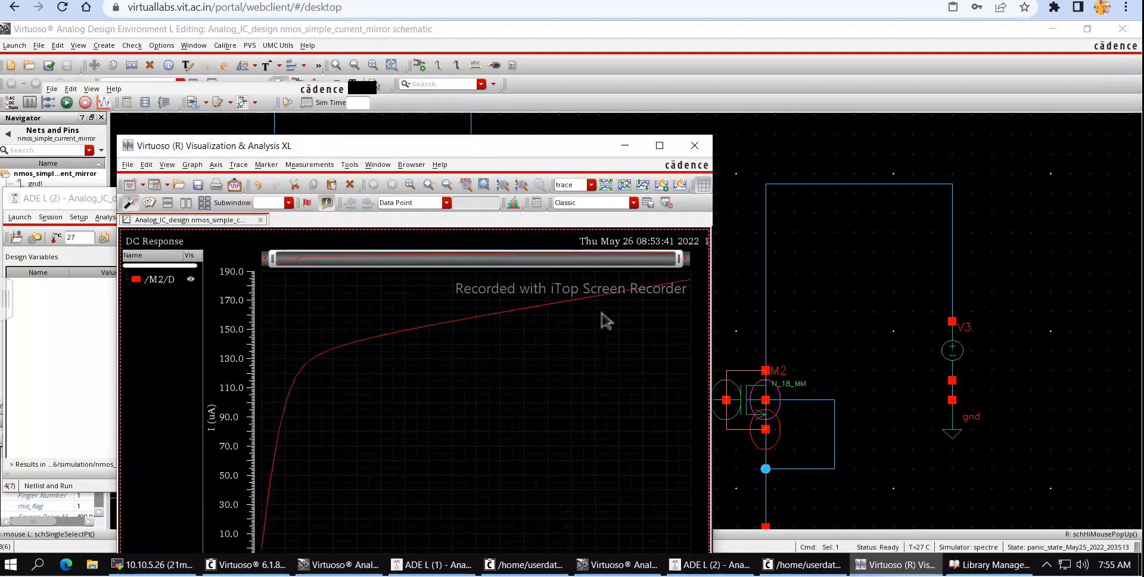
left_click(659, 145)
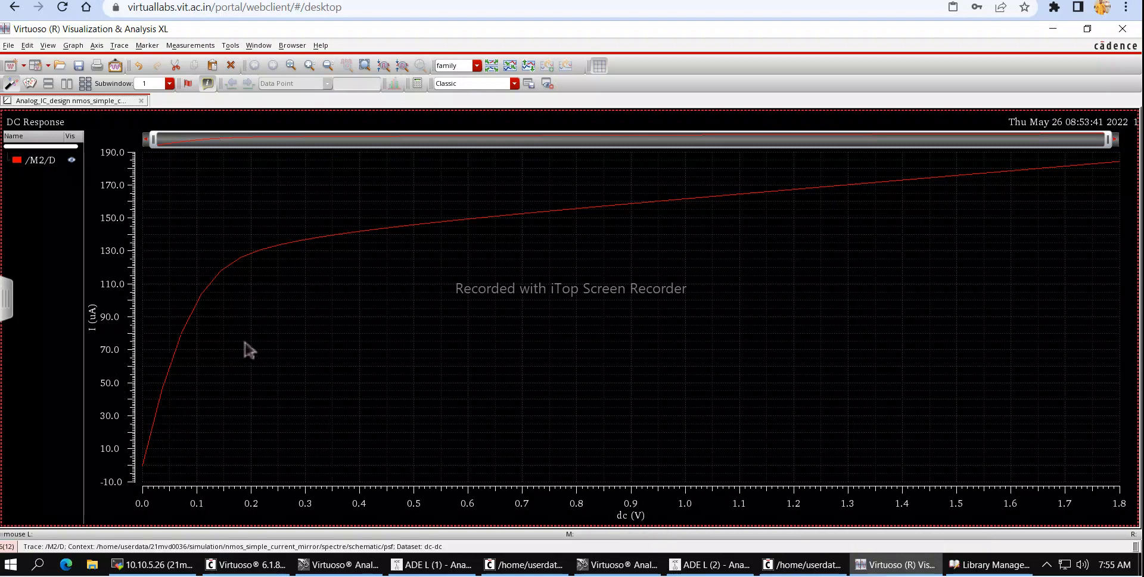
key("v")
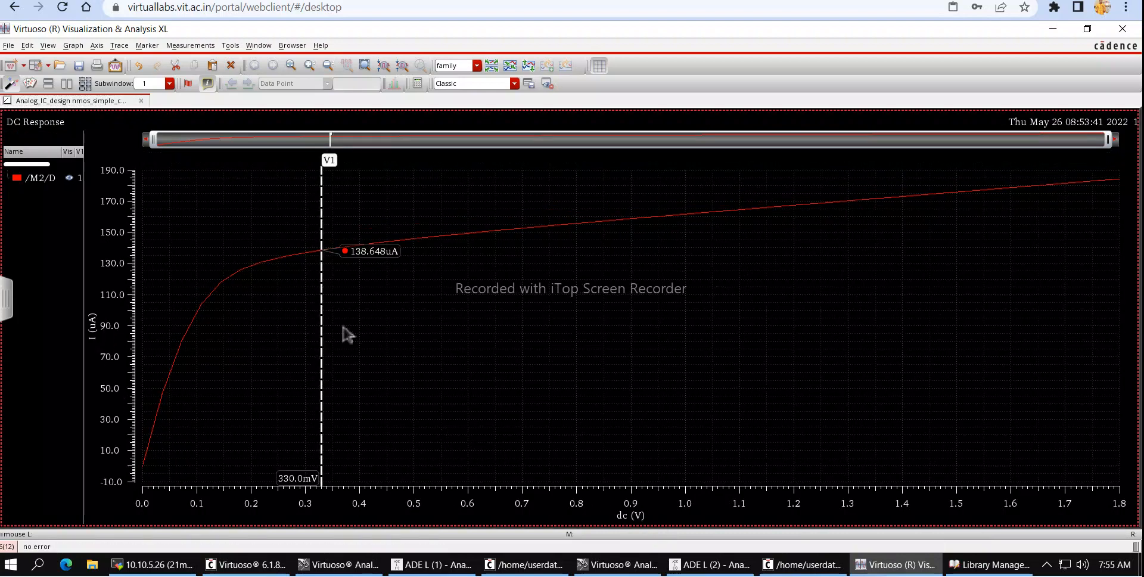
mouse_move(325, 314)
left_mouse_down()
mouse_move(375, 323)
mouse_move(378, 337)
mouse_move(428, 360)
mouse_move(554, 365)
mouse_move(423, 388)
mouse_move(478, 397)
left_mouse_up()
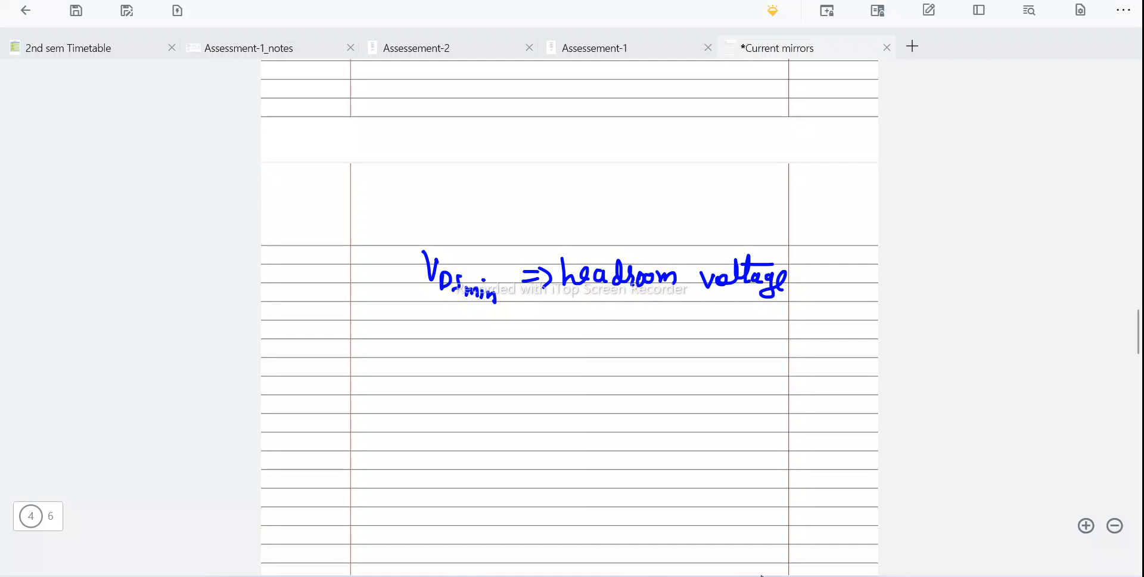
Switch to the Current mirrors notes and handwrite "VDS,min =" below the headroom voltage line on page 4.
left_click_drag(446, 337, 464, 337)
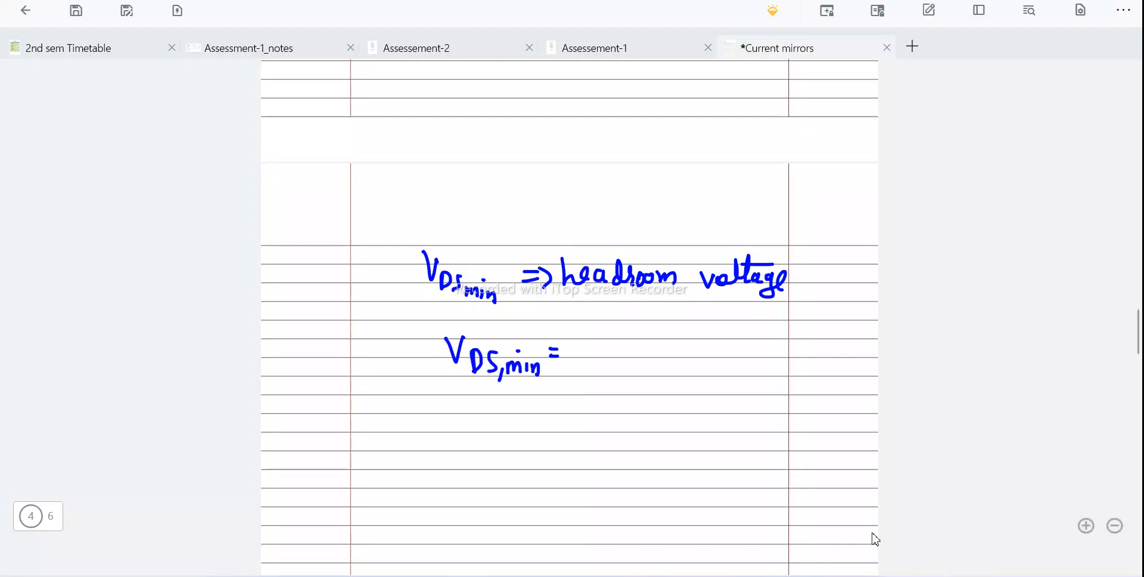
scroll(842, 503, "up", 8)
scroll(844, 506, "up", 3)
scroll(844, 506, "up", 1)
scroll(844, 505, "down", 4)
scroll(844, 505, "up", 6)
scroll(844, 505, "down", 15)
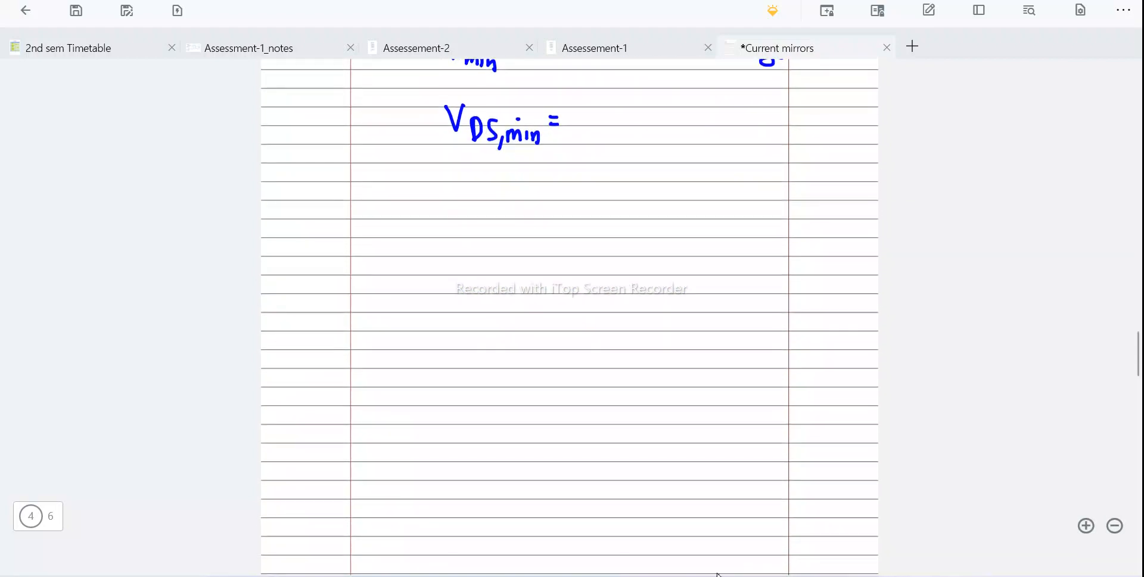
Return to the Virtuoso DC response graph and move vertical marker V1 to about 449 mV.
key("alt+Tab")
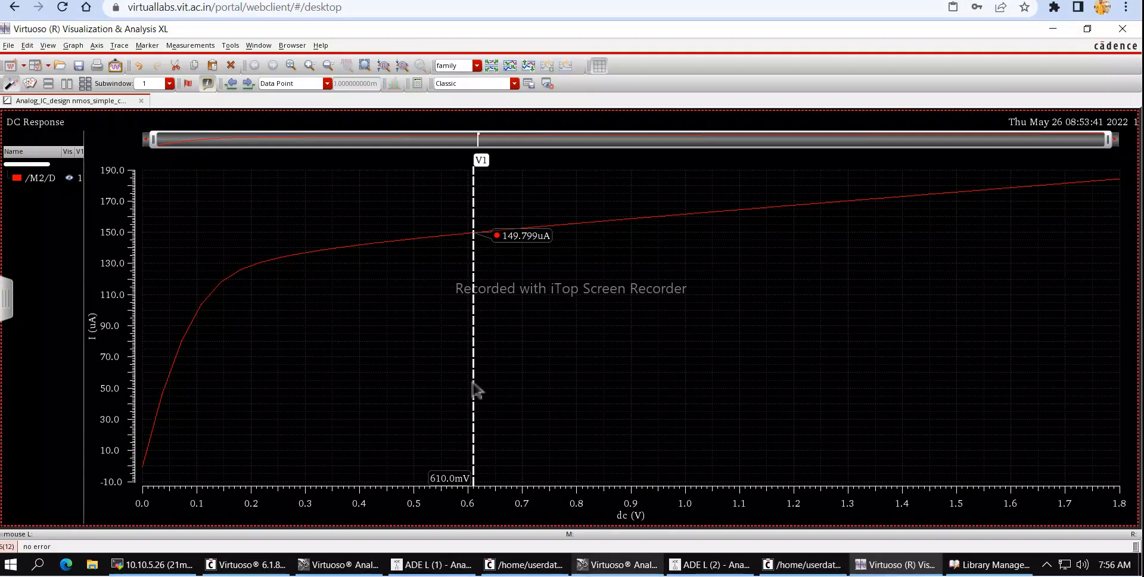
mouse_move(479, 378)
left_mouse_down()
mouse_move(334, 409)
mouse_move(364, 435)
left_mouse_up()
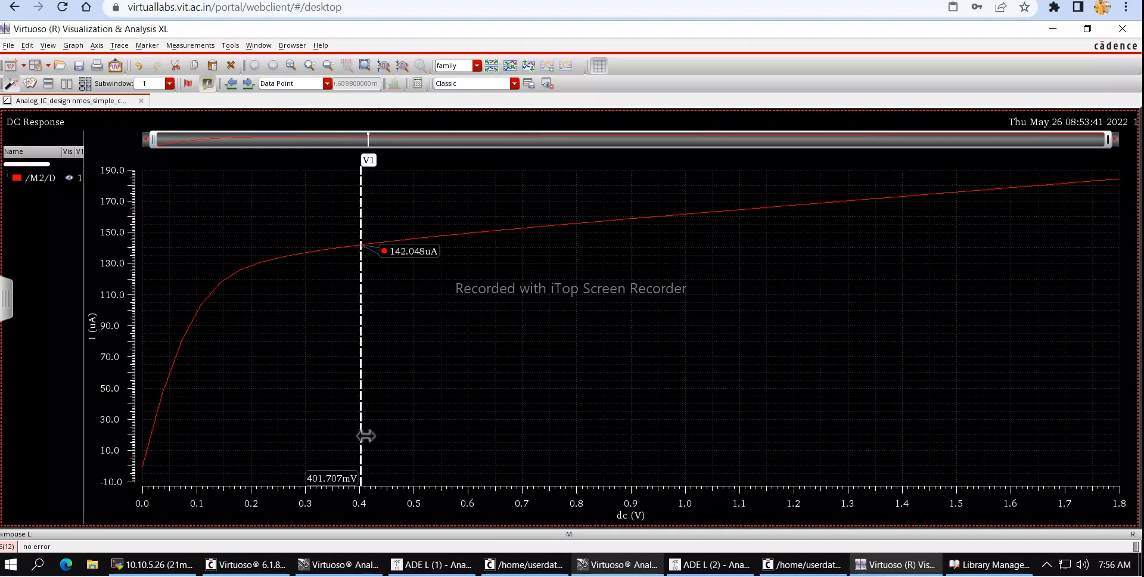
mouse_move(365, 435)
left_mouse_down()
mouse_move(439, 458)
mouse_move(394, 475)
left_mouse_up()
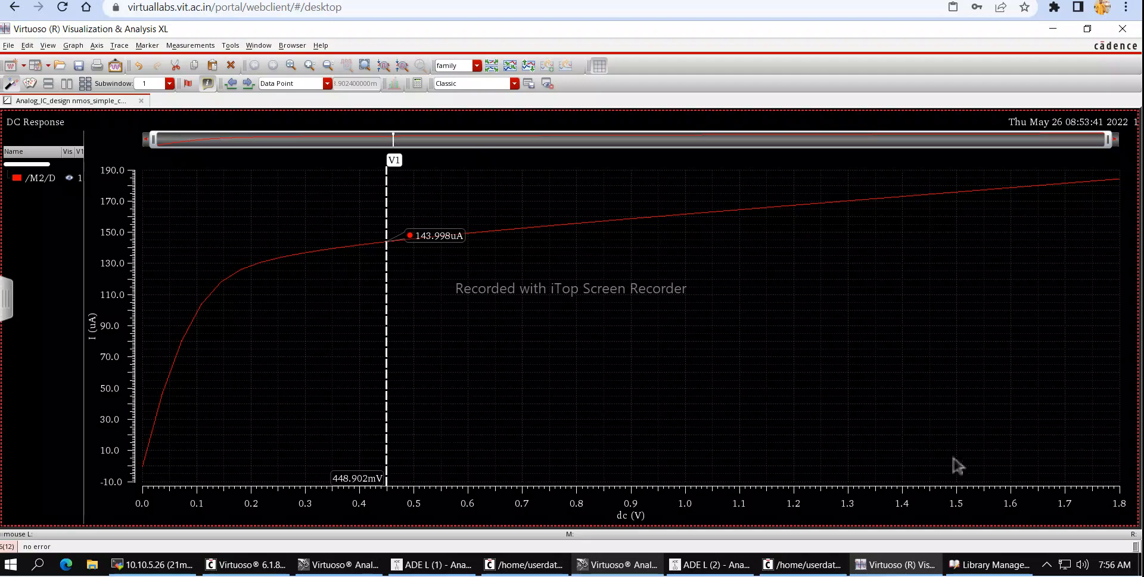
Switch to the notes, complete the VDS,min equation with "448 mV" and draw a box around it.
left_click(756, 575)
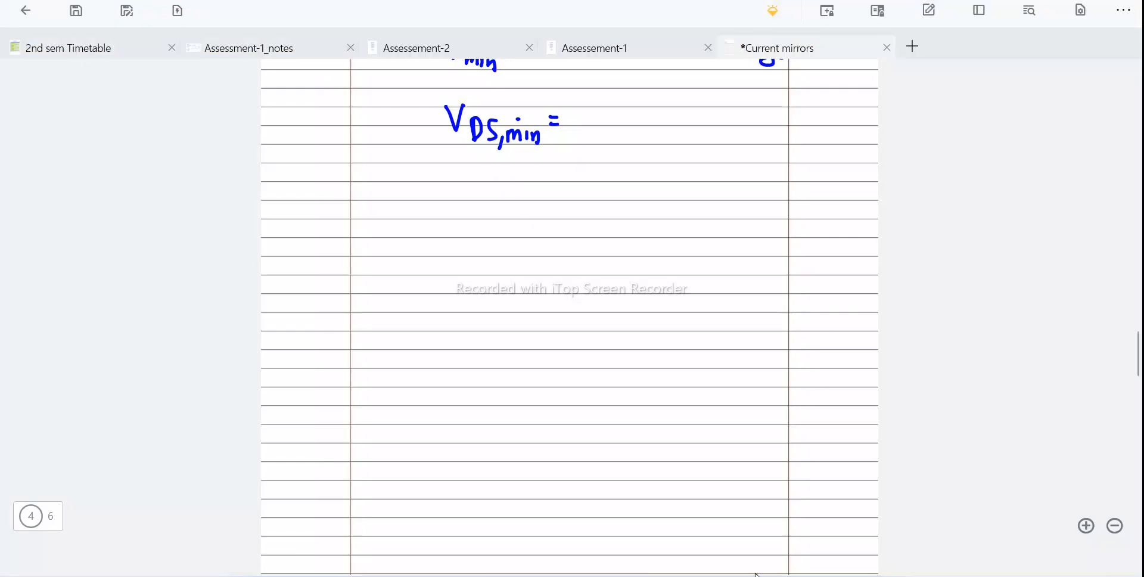
left_click_drag(589, 111, 596, 129)
mouse_move(594, 122)
left_mouse_down()
mouse_move(595, 138)
mouse_move(613, 128)
left_mouse_up()
mouse_move(610, 122)
left_mouse_down()
mouse_move(612, 137)
mouse_move(633, 114)
left_mouse_up()
mouse_move(652, 121)
left_mouse_down()
mouse_move(653, 132)
mouse_move(695, 113)
left_mouse_up()
mouse_move(432, 89)
left_mouse_down()
mouse_move(720, 78)
mouse_move(523, 160)
mouse_move(439, 107)
left_mouse_up()
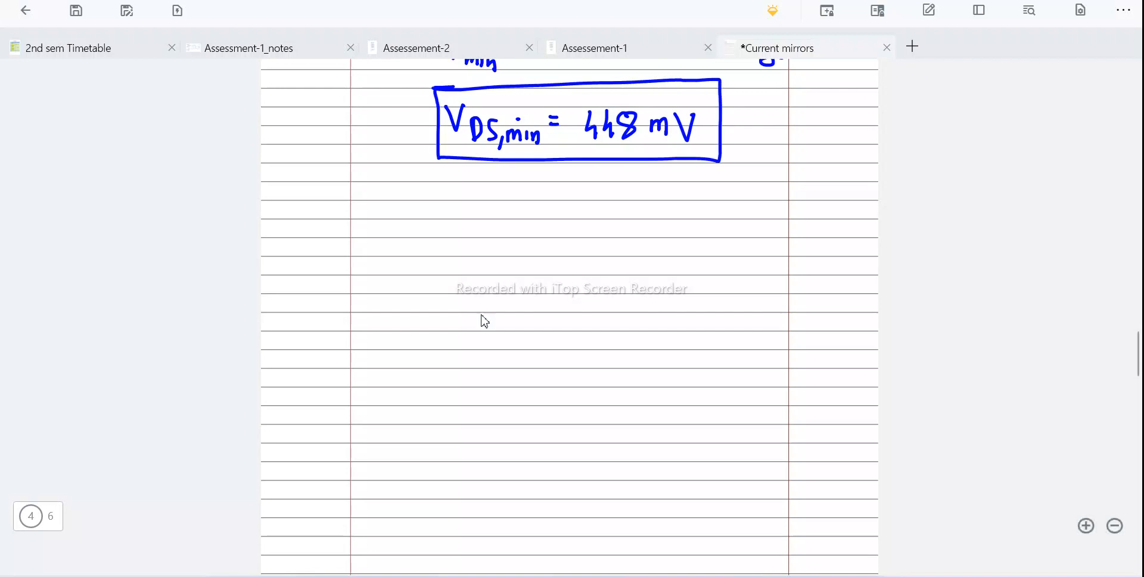
Handwrite the heading "o/p Impedance:-" below the boxed result and underline it.
mouse_move(385, 205)
left_mouse_down()
mouse_move(375, 212)
mouse_move(384, 207)
left_mouse_up()
mouse_move(401, 201)
left_mouse_down()
mouse_move(394, 237)
mouse_move(446, 207)
left_mouse_up()
left_click_drag(438, 208, 438, 228)
left_click_drag(430, 229, 509, 227)
left_click_drag(513, 216, 548, 213)
left_click_drag(539, 230, 558, 232)
left_click_drag(560, 201, 562, 206)
left_click_drag(376, 240, 582, 236)
Handwrite "Test source" below the output impedance heading.
left_click_drag(419, 304, 416, 314)
left_click_drag(432, 306, 443, 314)
mouse_move(461, 282)
left_mouse_down()
mouse_move(459, 313)
mouse_move(498, 312)
left_mouse_up()
left_click_drag(518, 296, 541, 302)
mouse_move(535, 299)
left_mouse_down()
mouse_move(550, 292)
mouse_move(558, 312)
left_mouse_up()
mouse_move(566, 305)
left_mouse_down()
mouse_move(582, 301)
mouse_move(579, 320)
left_mouse_up()
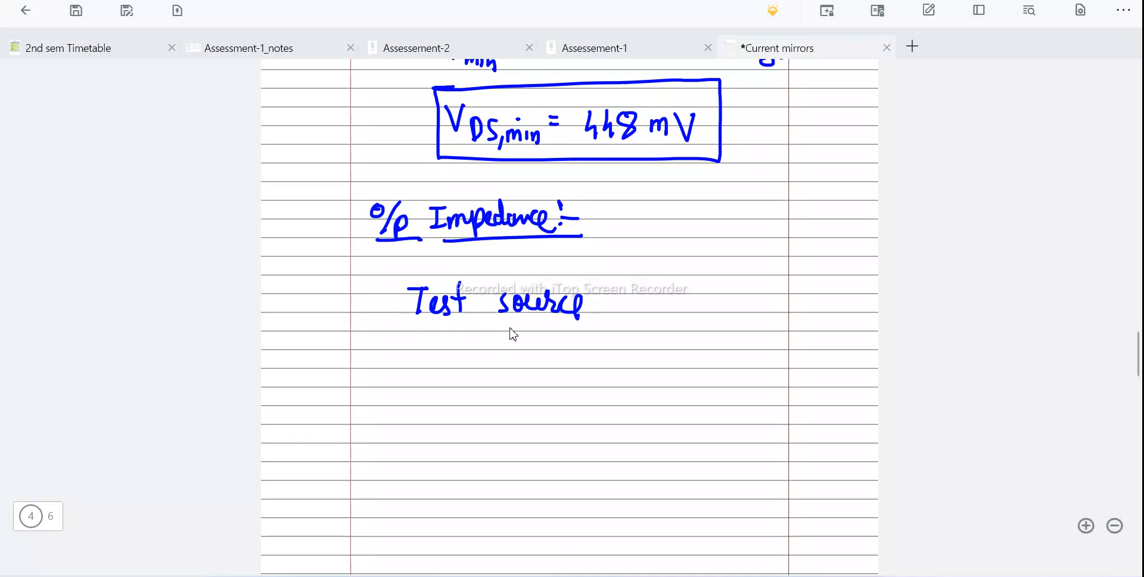
Sketch a circuit block driven by a grounded test source labelled "Vx = 1V", with an arrow labelled Ix pointing towards the block.
mouse_move(435, 361)
left_mouse_down()
mouse_move(435, 404)
mouse_move(566, 403)
mouse_move(435, 425)
mouse_move(434, 386)
left_mouse_up()
mouse_move(563, 372)
left_mouse_down()
mouse_move(661, 364)
mouse_move(670, 436)
mouse_move(676, 395)
left_mouse_up()
left_click_drag(660, 410, 718, 403)
left_click_drag(665, 349, 626, 350)
left_click_drag(636, 336, 617, 353)
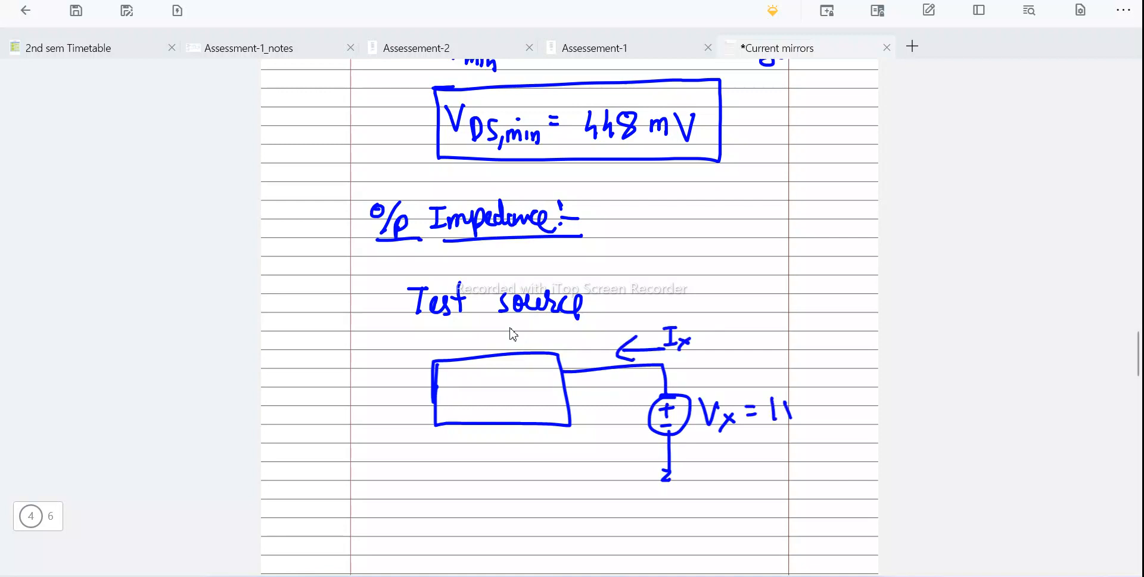
Handwrite the equation "Rout = Vx/Ix = 1/Ix" below the test source diagram.
scroll(488, 335, "down", 3)
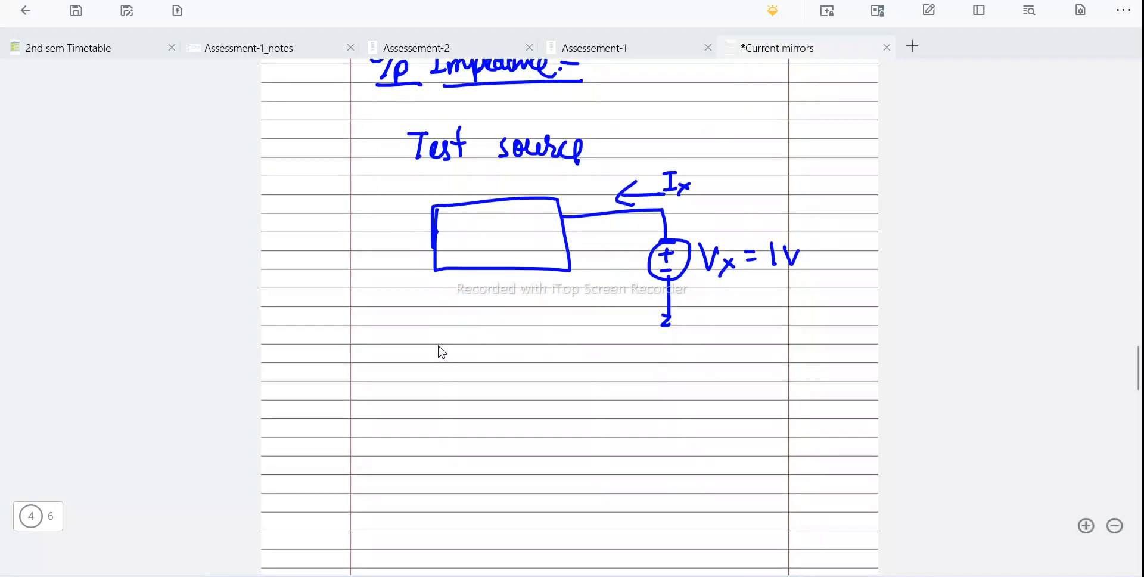
left_click_drag(479, 351, 487, 377)
mouse_move(396, 363)
left_mouse_down()
mouse_move(396, 386)
mouse_move(409, 387)
left_mouse_up()
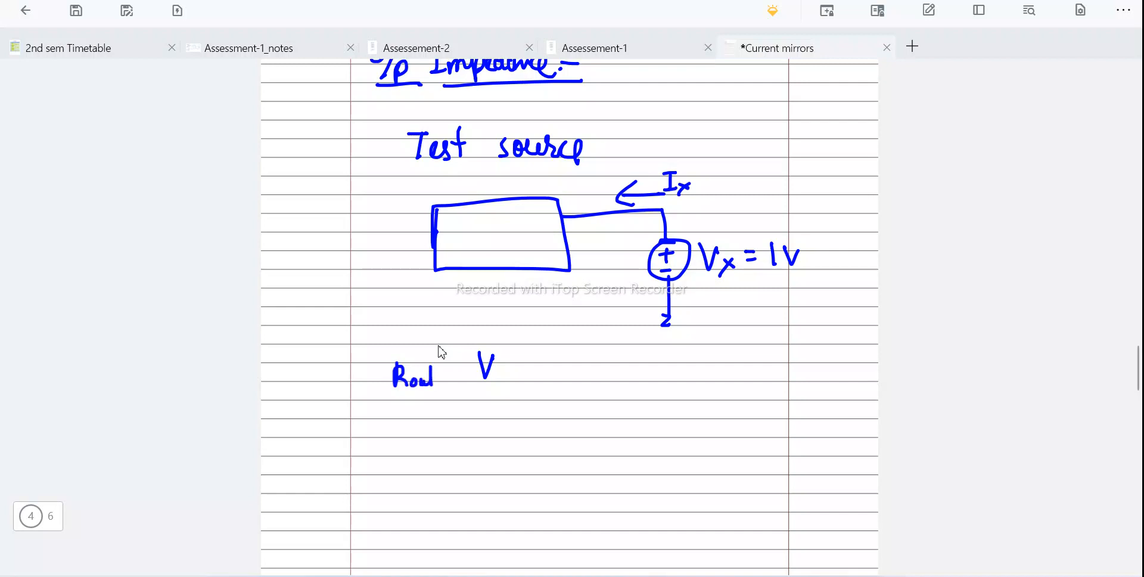
left_click_drag(505, 372, 496, 385)
left_click_drag(477, 392, 515, 389)
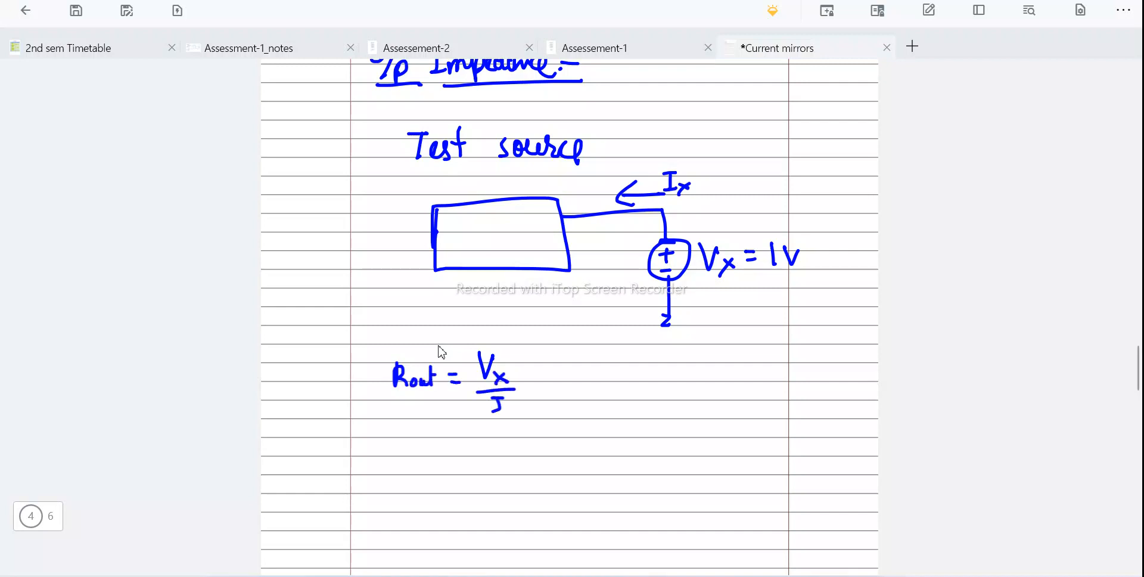
mouse_move(602, 351)
left_mouse_down()
mouse_move(604, 382)
mouse_move(631, 385)
left_mouse_up()
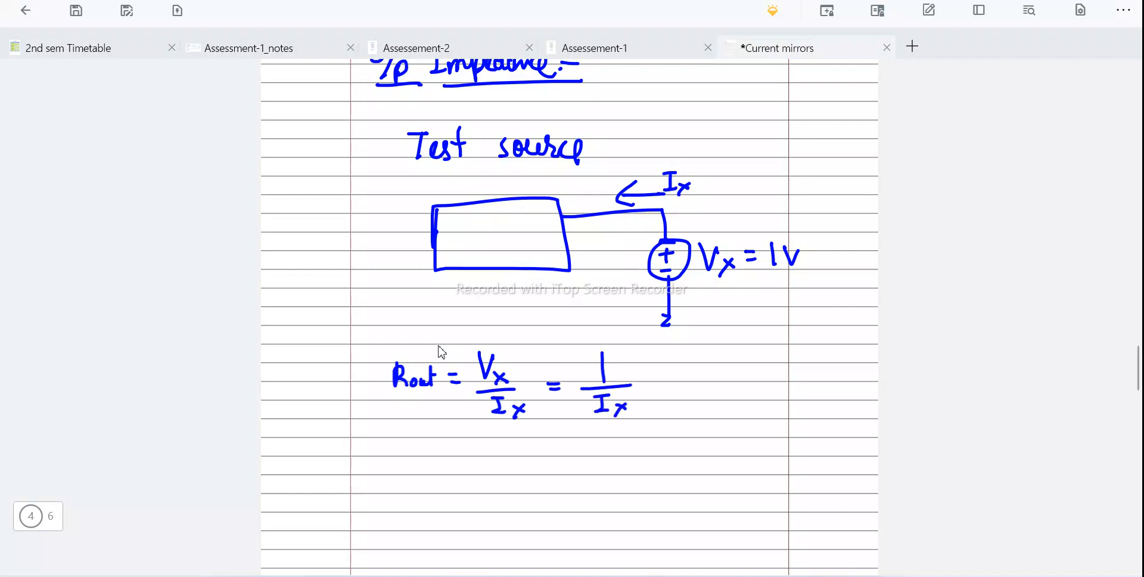
Touch up the numerator 1 and extend the Rout equation with "= (Ix)^-1 = ____ Ω".
left_click_drag(597, 358, 604, 385)
left_click_drag(596, 386, 611, 385)
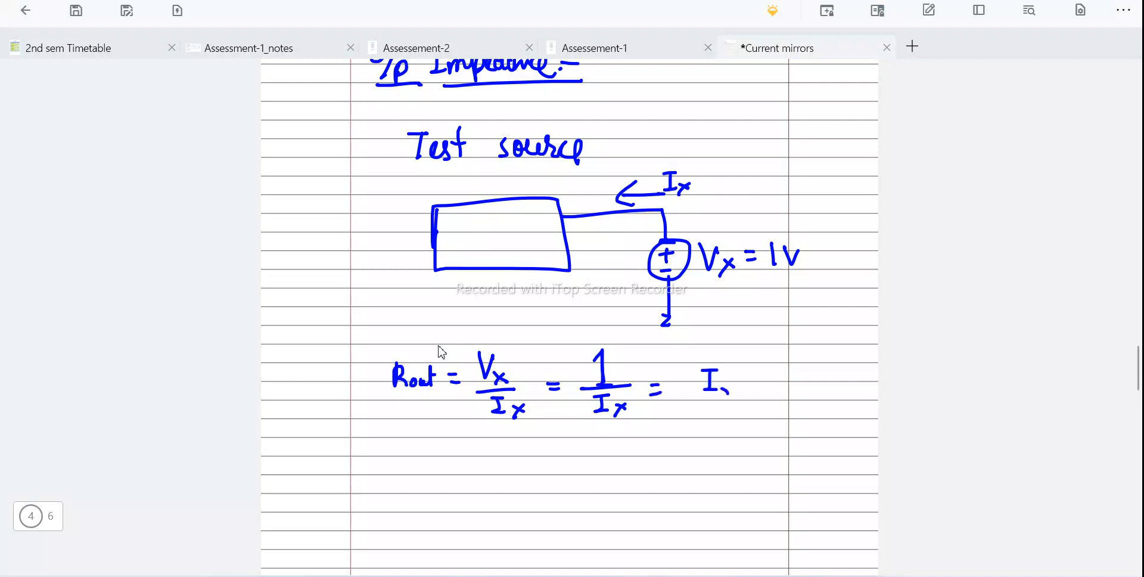
left_click_drag(690, 360, 697, 398)
left_click_drag(735, 361, 737, 394)
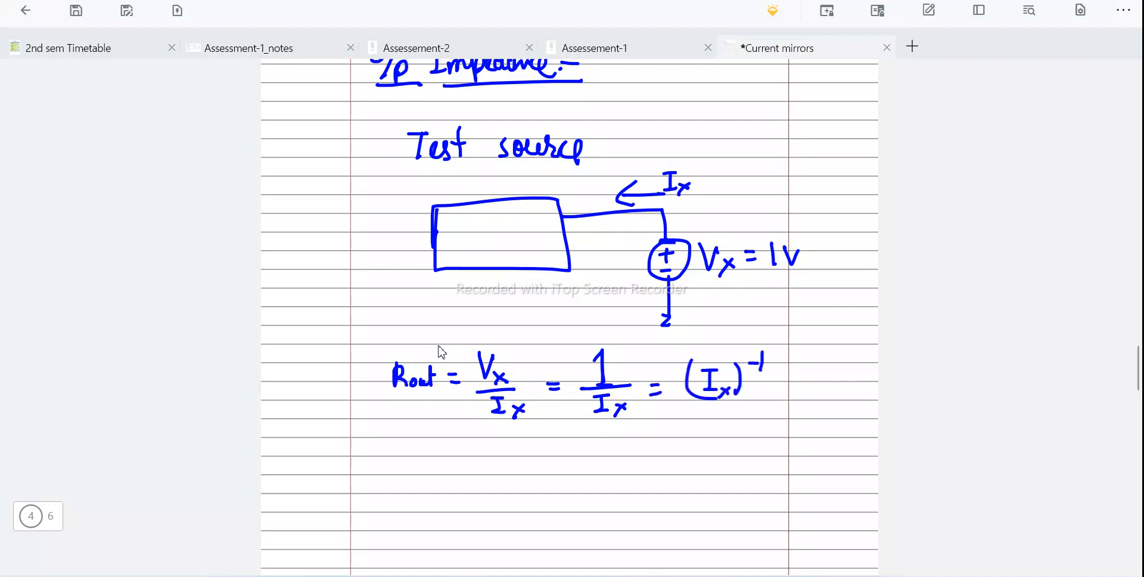
mouse_move(854, 392)
left_mouse_down()
mouse_move(868, 376)
mouse_move(849, 392)
left_mouse_up()
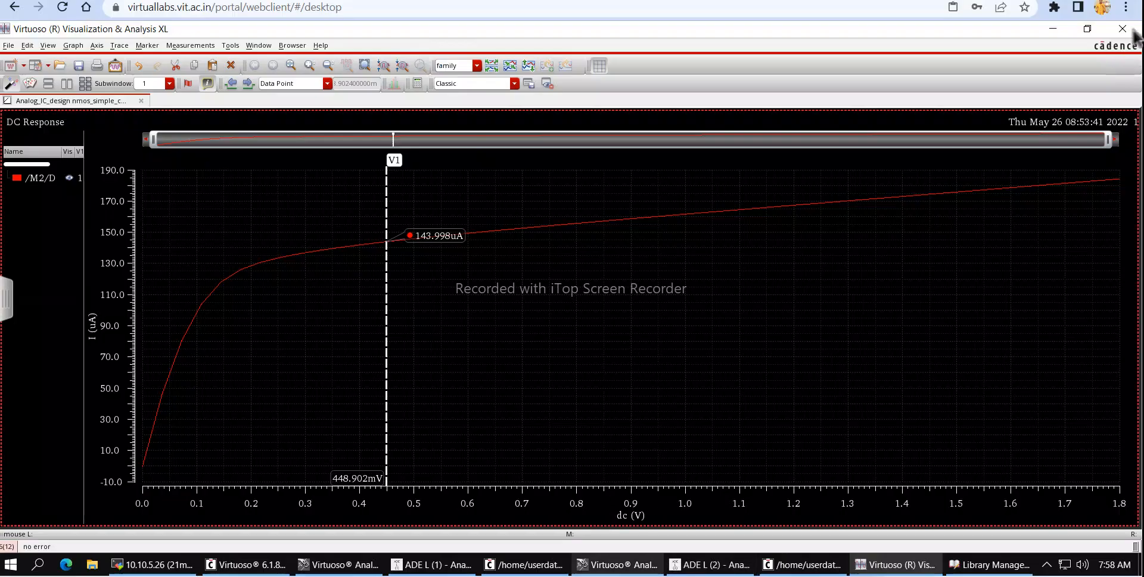
Switch to Virtuoso, close the DC response graph, and open the properties of source V3 in the schematic to check its AC magnitude.
left_click(1129, 30)
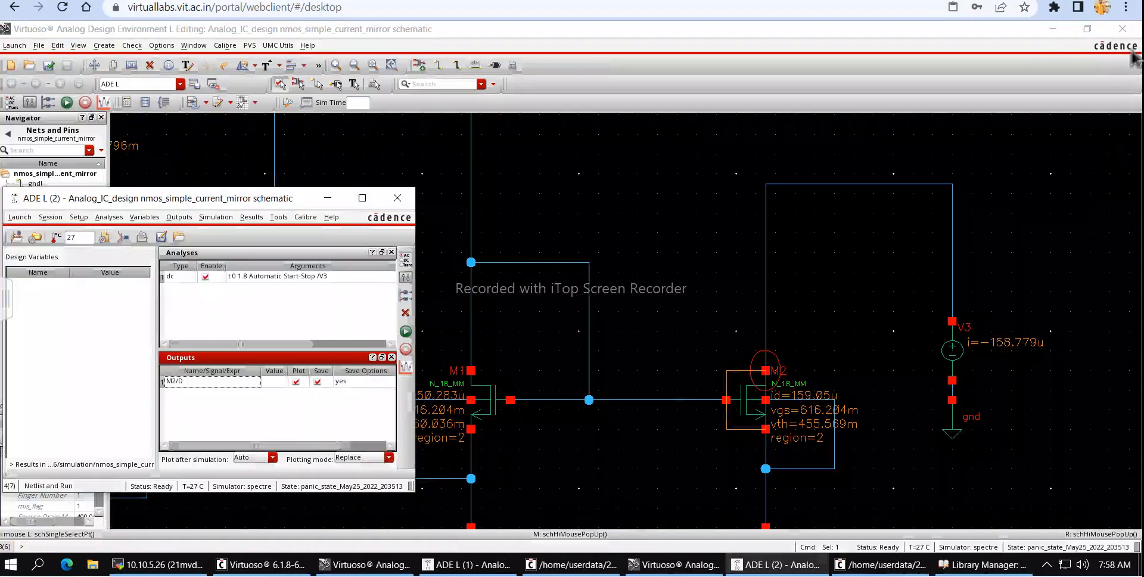
left_click(328, 198)
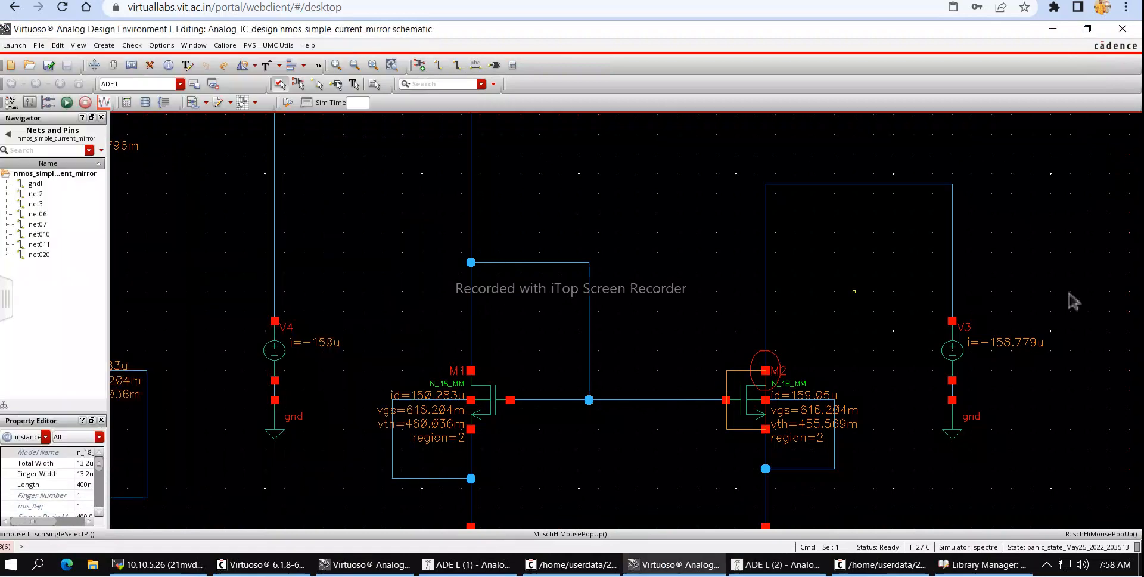
left_click(952, 360)
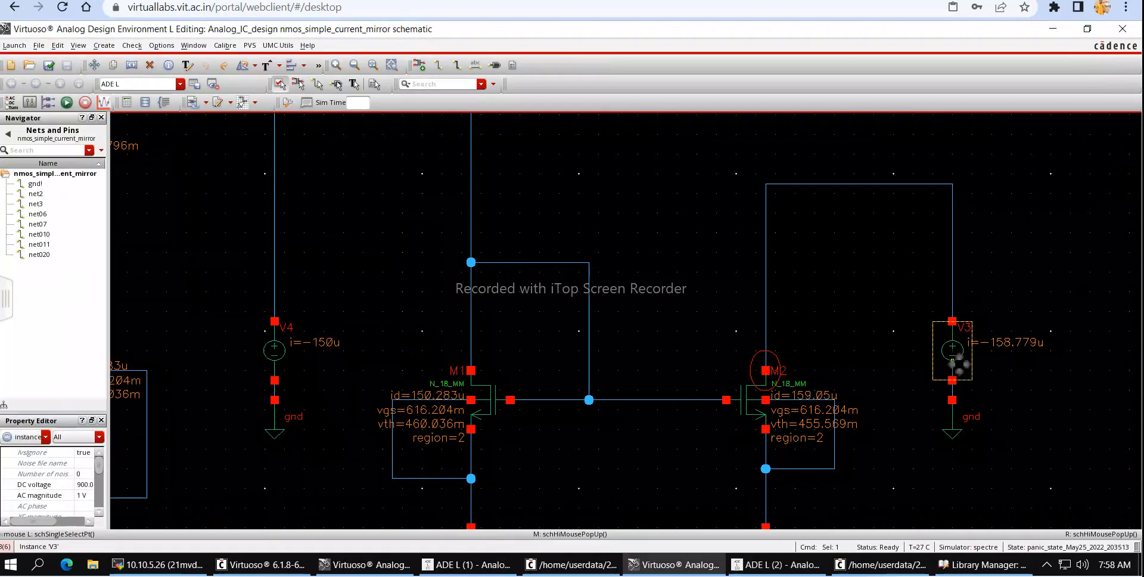
key("q")
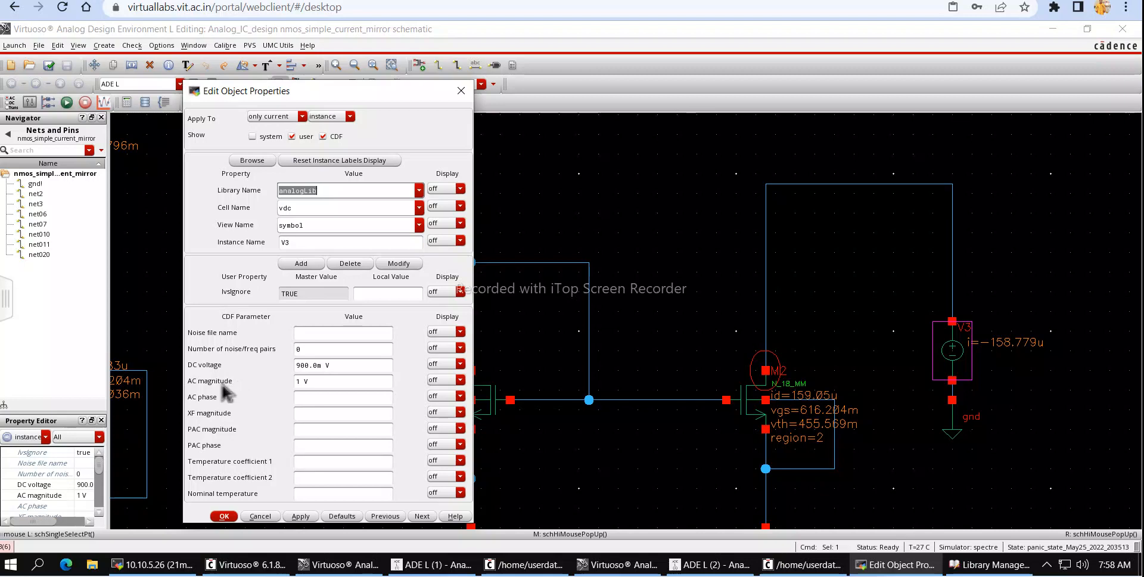
Try to apply Analog_IC_design as the library name of source V3.
type("Analog_IC_design")
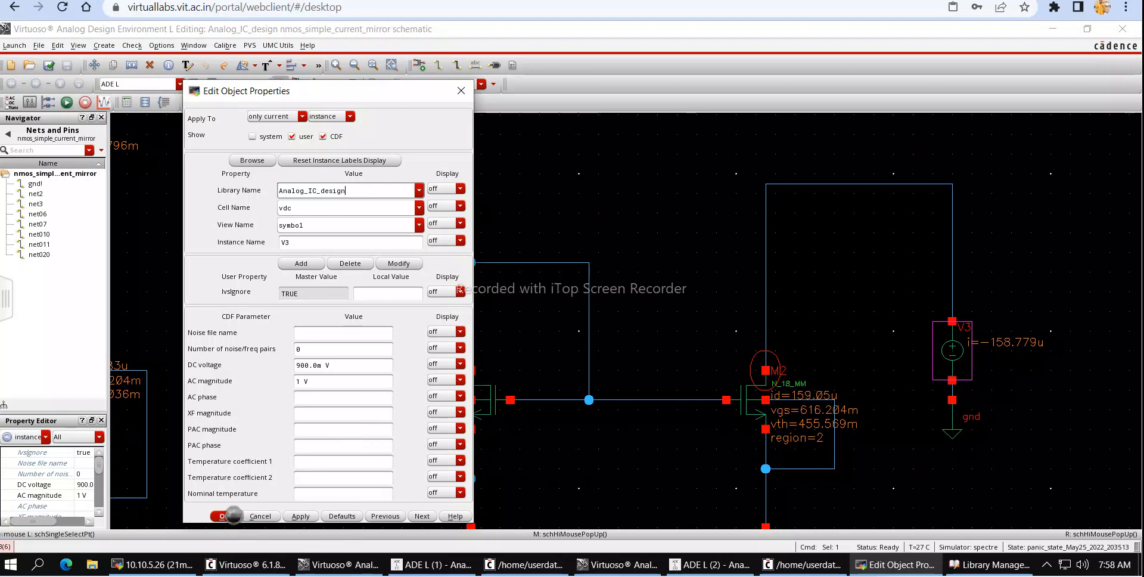
left_click(222, 516)
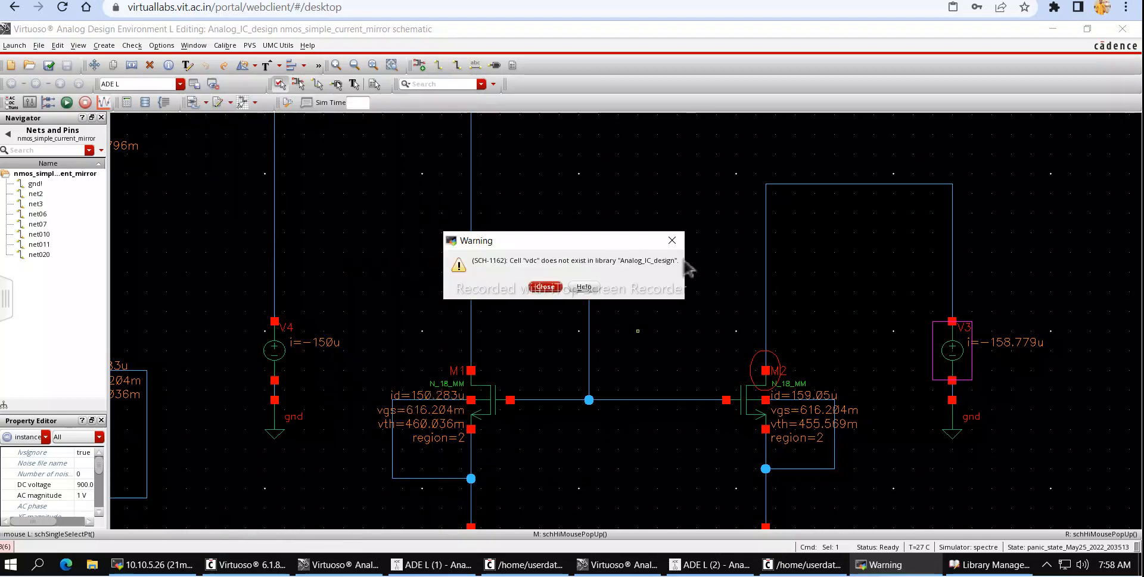
left_click(547, 289)
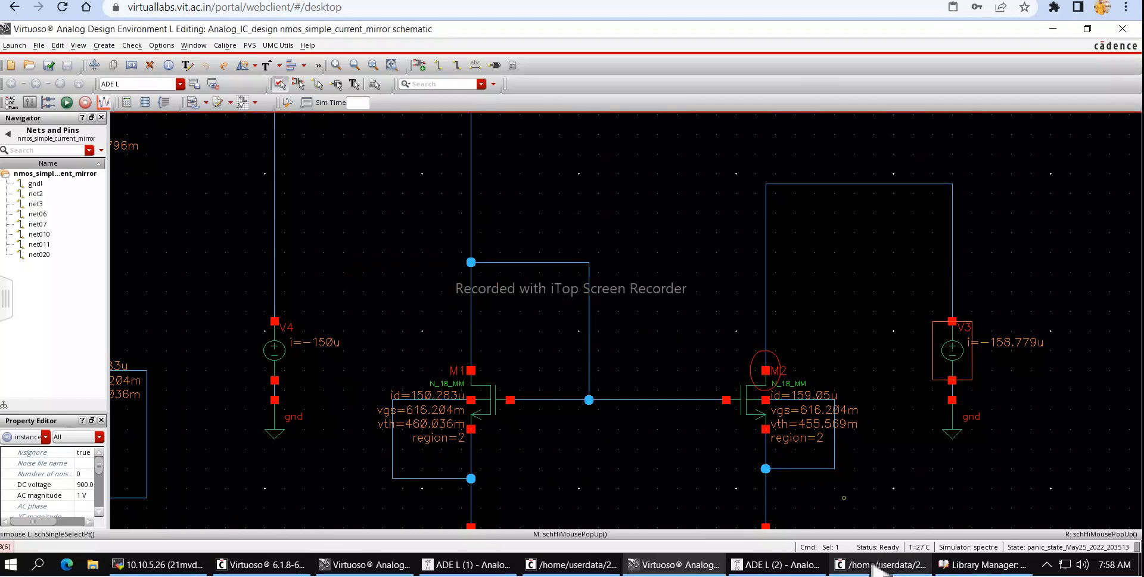
Choose an ac analysis in ADE L (2) with a frequency sweep from 1 to 1G.
left_click(791, 568)
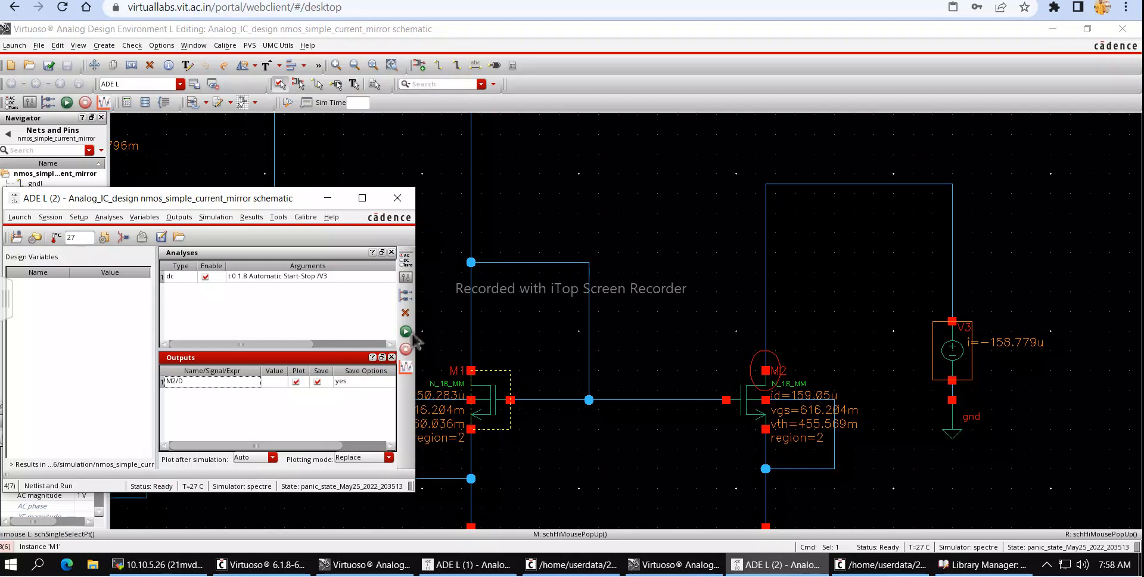
right_click(324, 306)
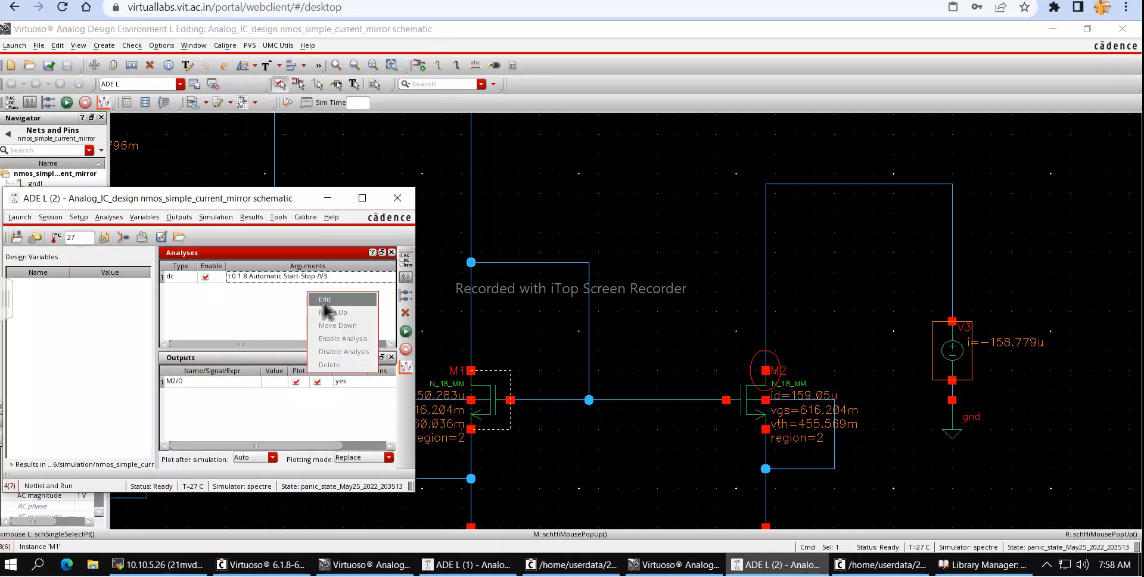
left_click(324, 300)
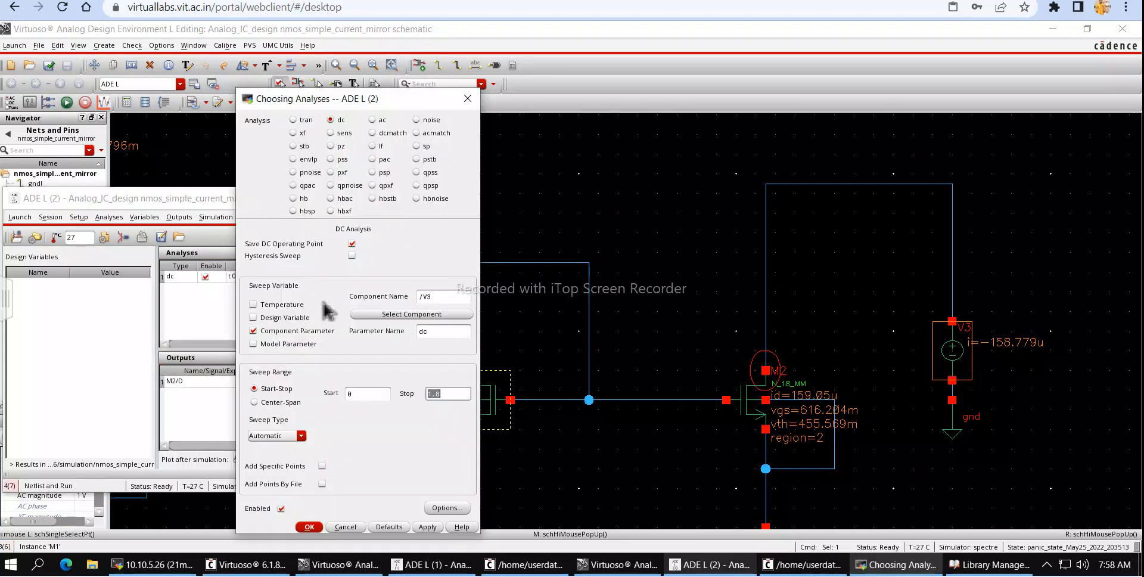
left_click(372, 120)
left_click(367, 378)
type("11")
left_click(442, 380)
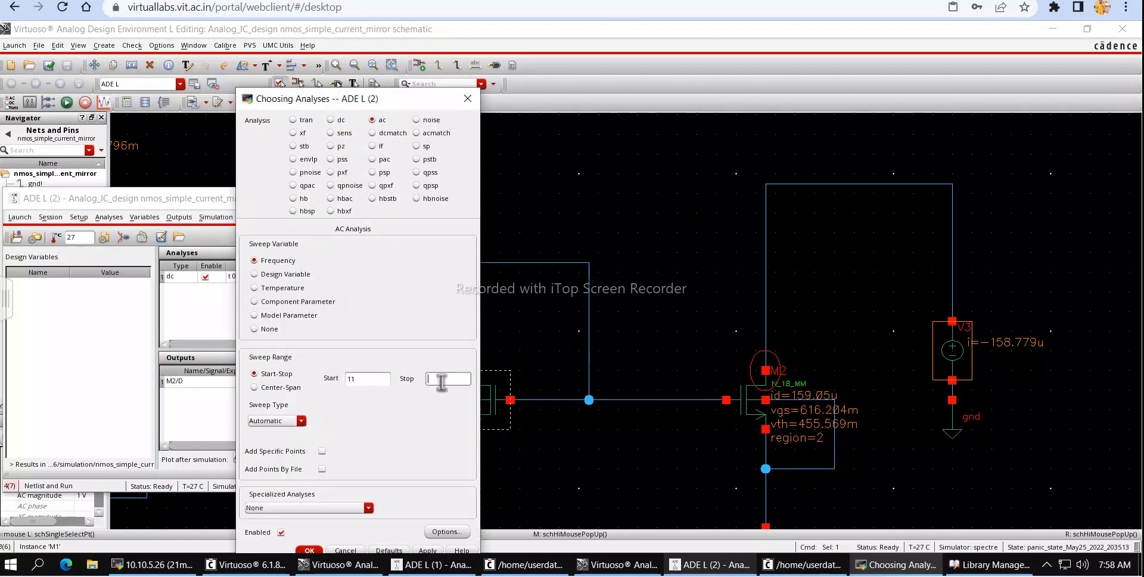
double_click(375, 382)
type("1")
left_click(440, 387)
type("16")
Make the ac sweep logarithmic with 10 points per decade and accept the analysis.
left_click(301, 421)
left_click(296, 443)
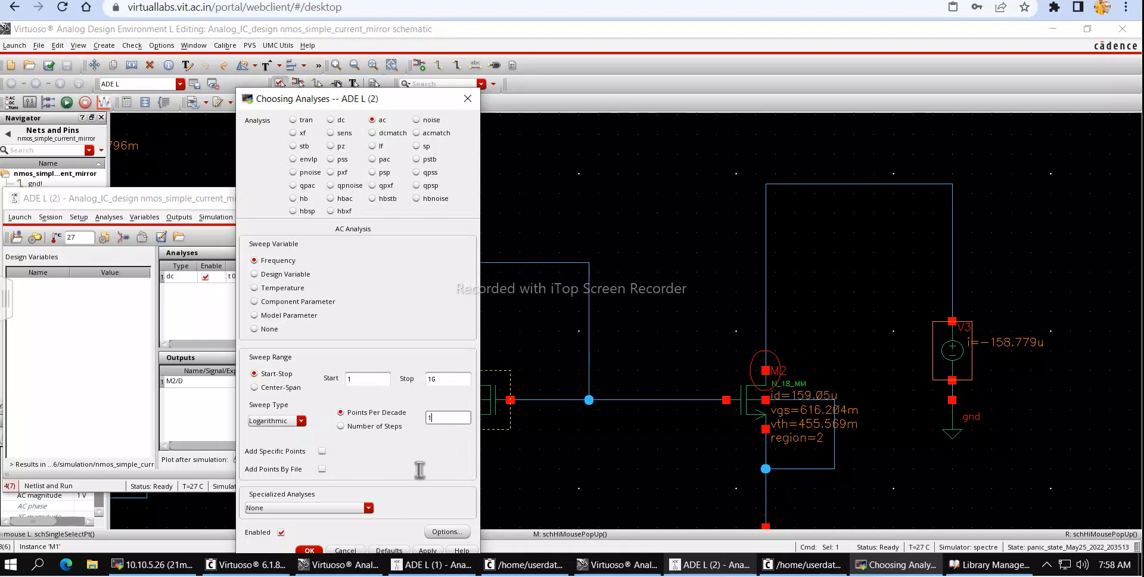
type("111111111111")
left_click(309, 549)
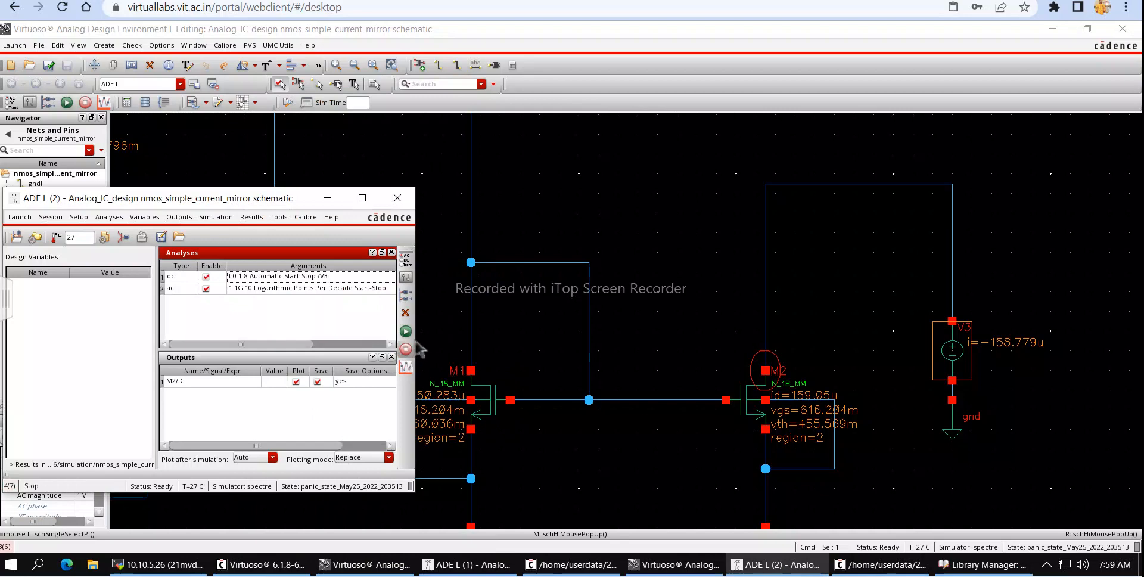
Run the simulation, maximize the results graph, and delete the /M2/D trace from the DC response plot.
left_click(407, 332)
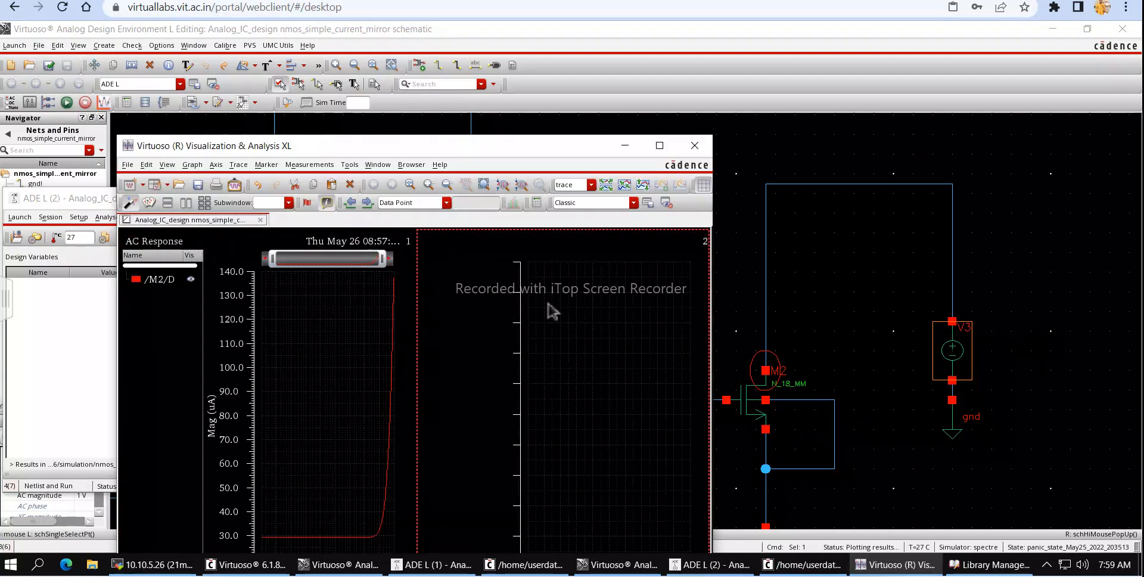
left_click(660, 145)
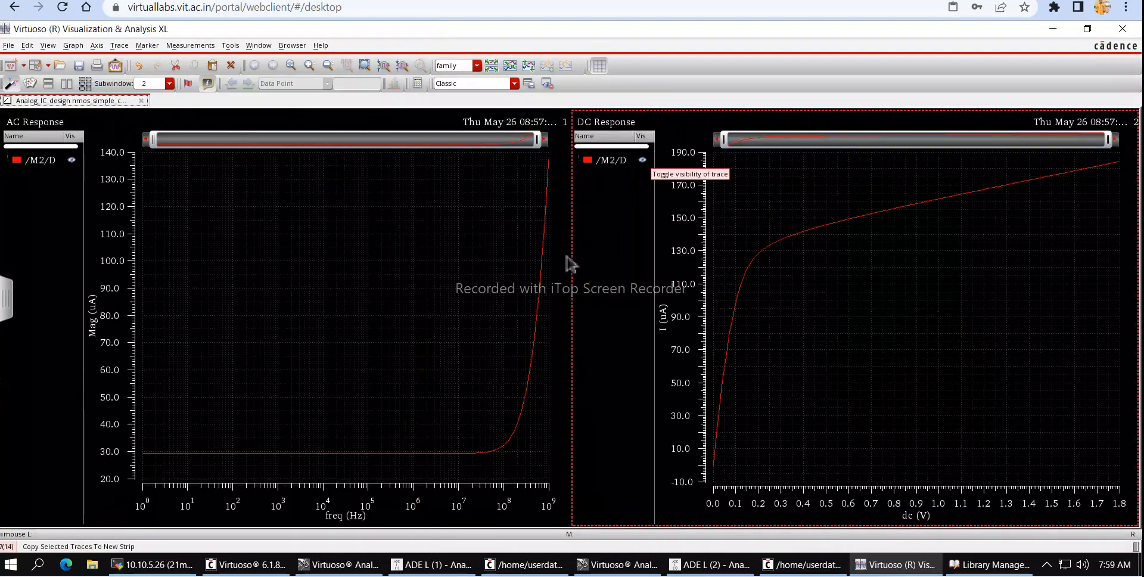
right_click(609, 168)
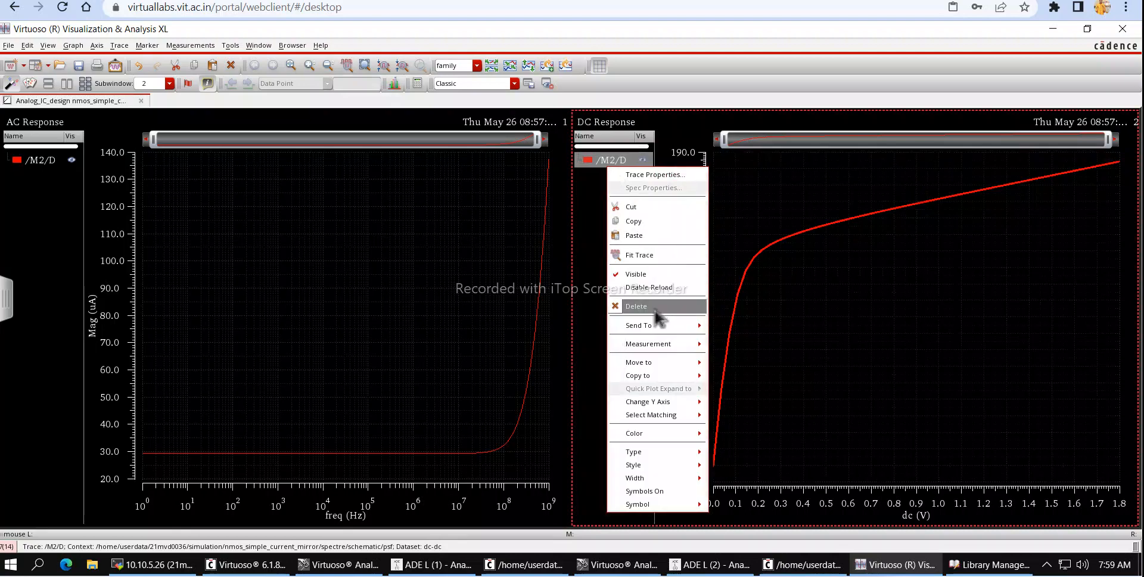
left_click(636, 306)
left_click(441, 260)
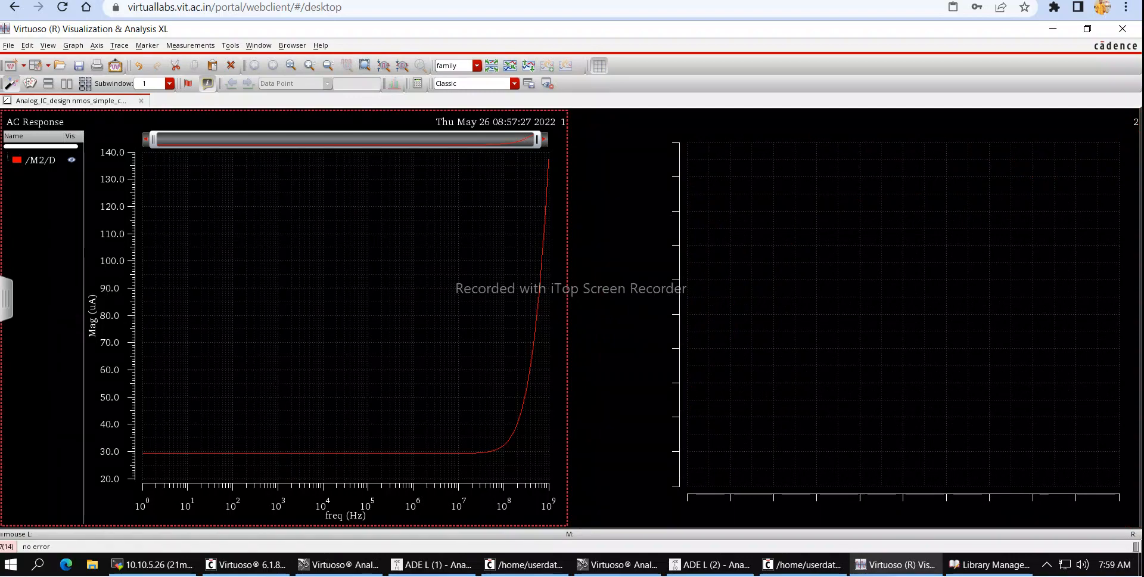
Review the Rout equation in the notes, then send the AC response trace /M2/D to the calculator.
left_click(760, 573)
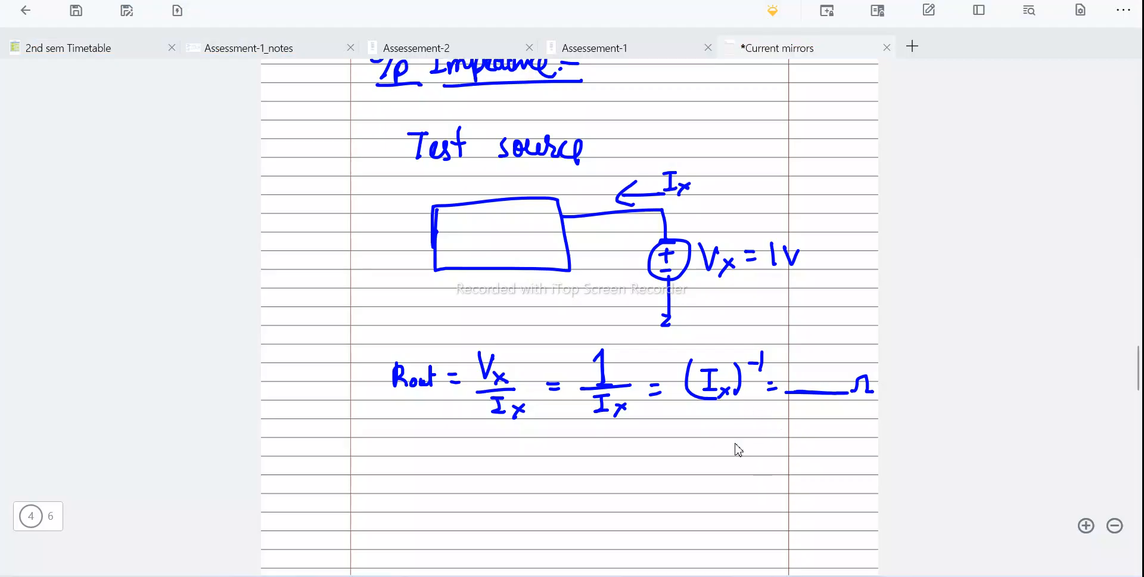
left_click(709, 573)
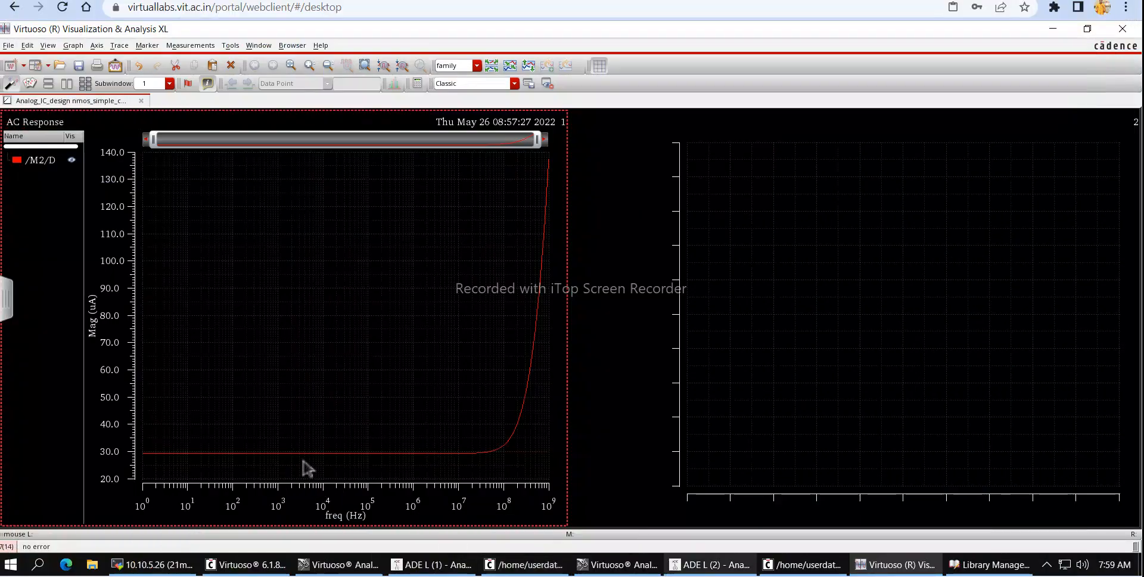
left_click(38, 163)
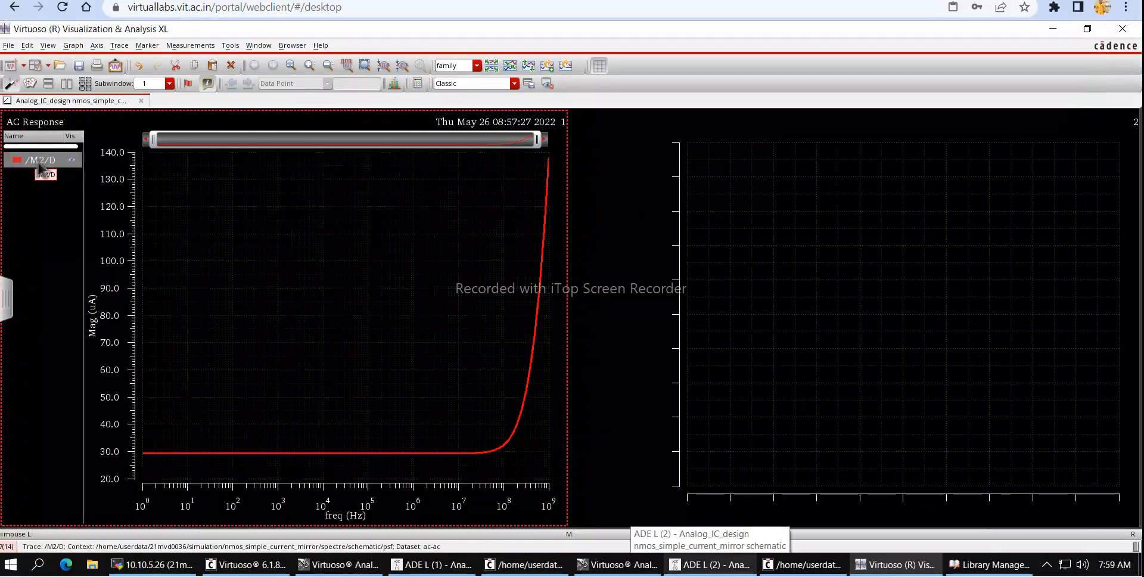
right_click(40, 169)
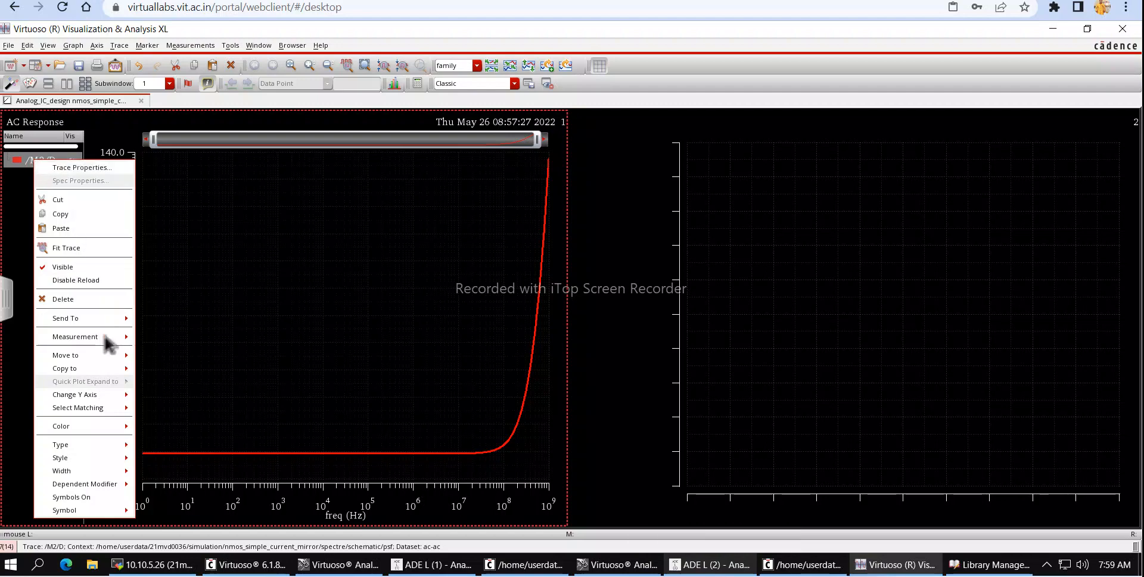
mouse_move(113, 319)
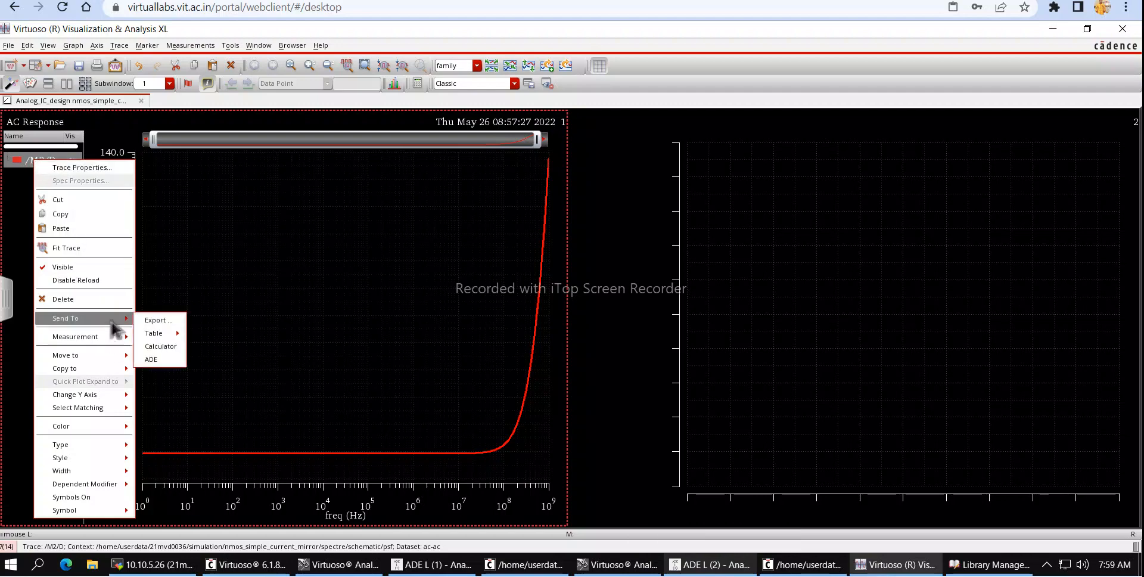
left_click(162, 349)
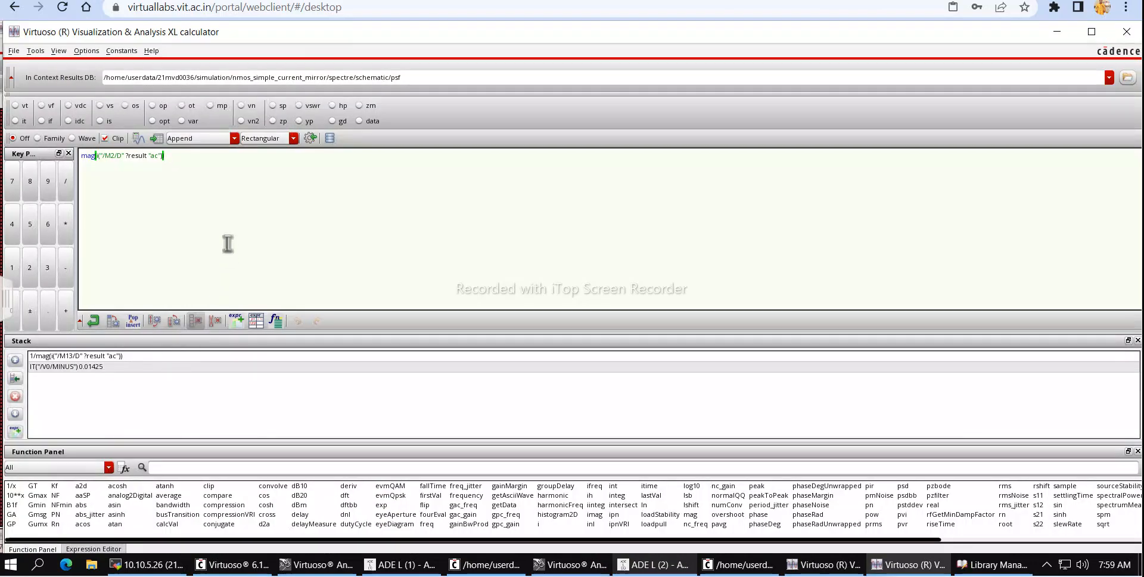
Invert the M2/D magnitude expression with the 1/x function, plot it on the AC response graph, and bring that graph into view.
left_click(16, 487)
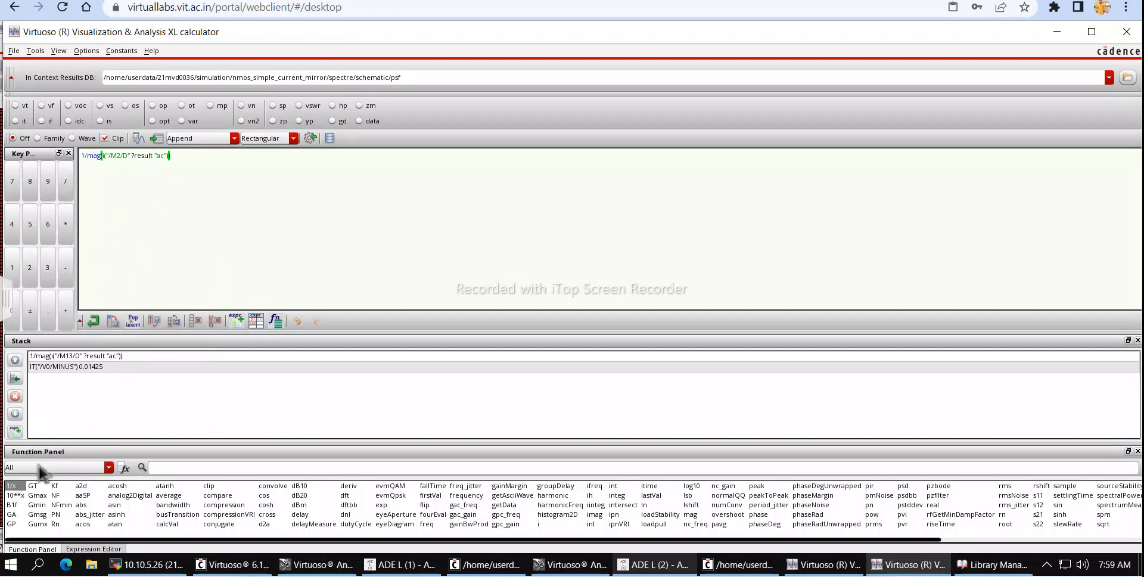
left_click(143, 143)
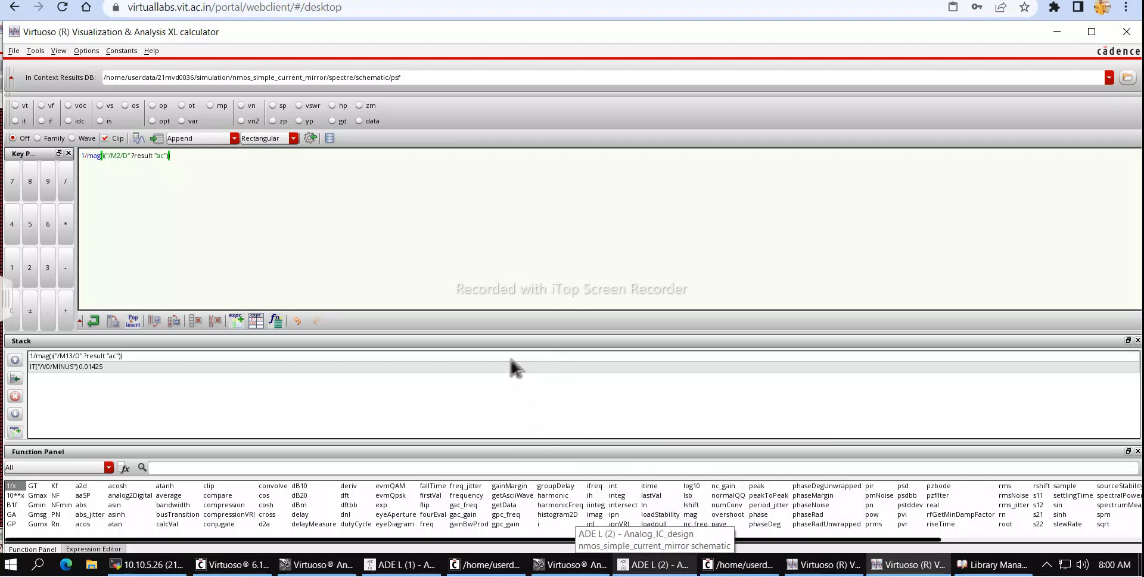
left_click(822, 569)
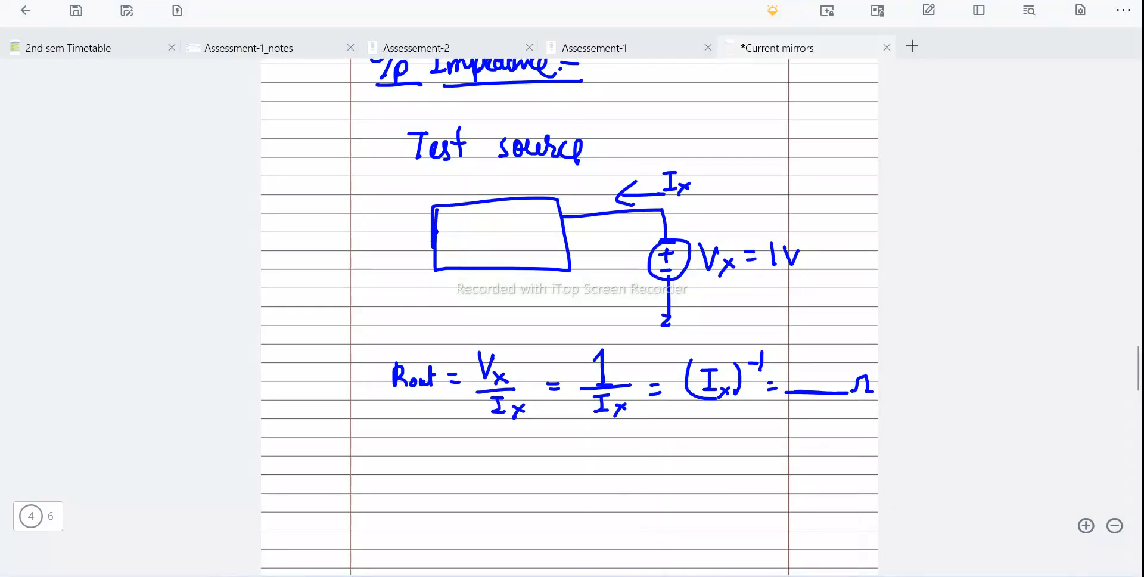
left_click(856, 571)
left_click(882, 567)
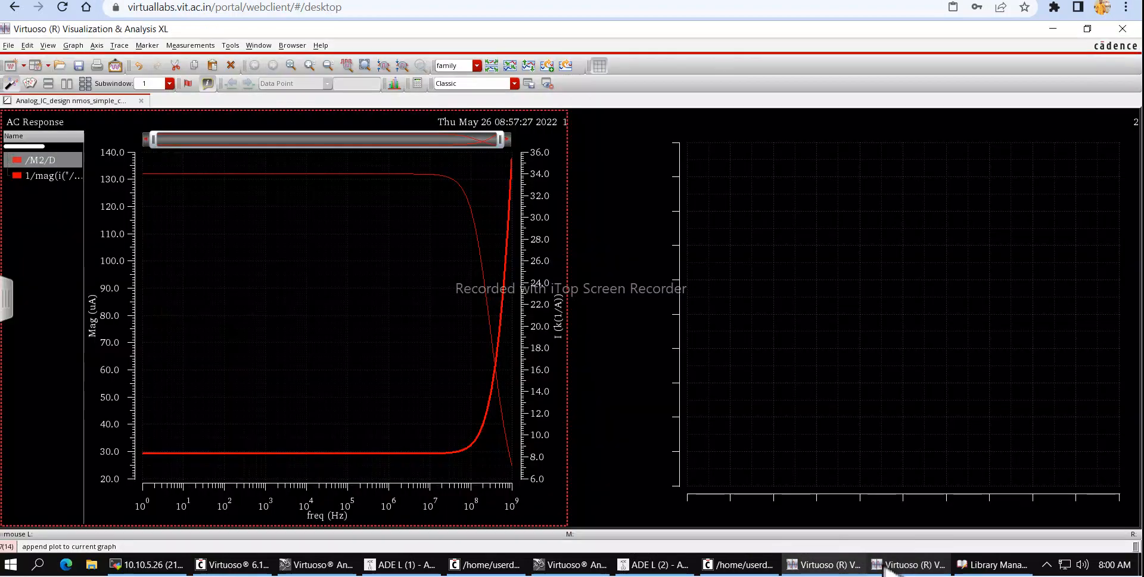
Delete the /M2/D trace from the AC response graph and place a vertical marker on the inverse-current curve at about 1 kHz.
left_click(259, 175)
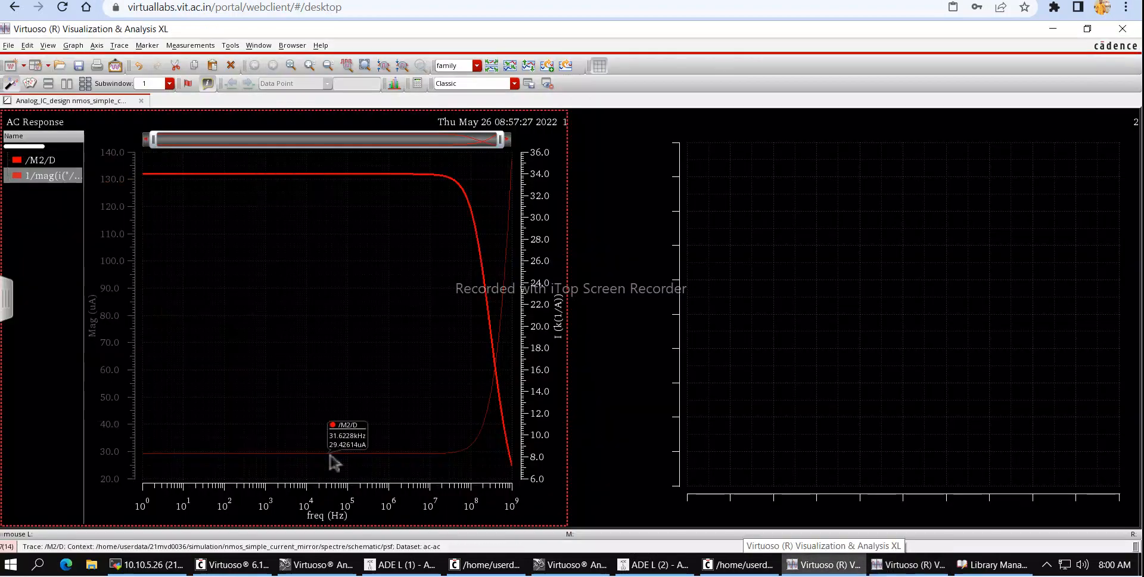
left_click(322, 454)
right_click(43, 161)
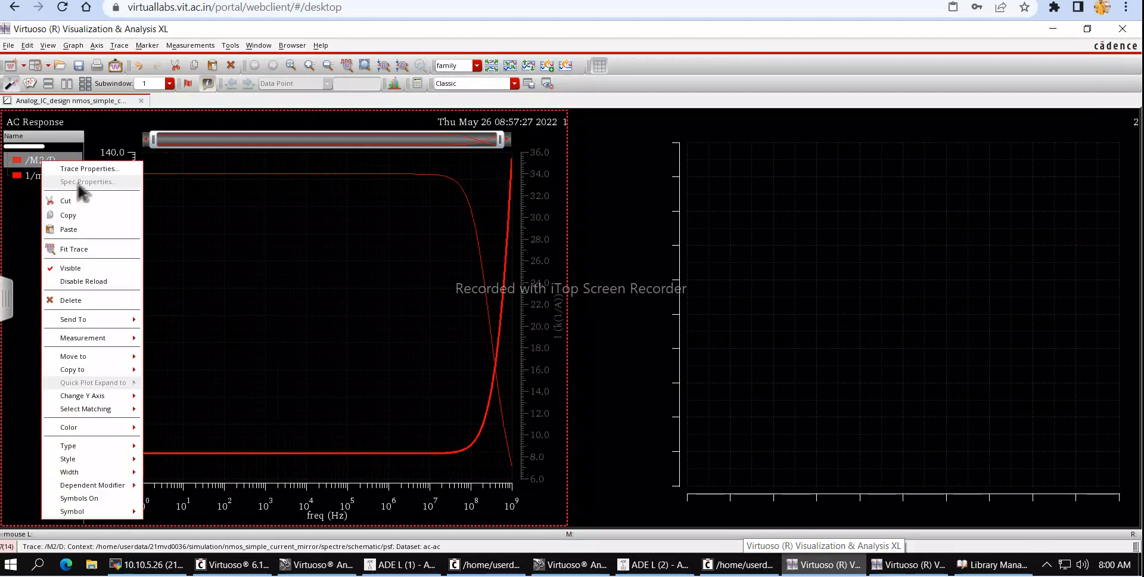
left_click(80, 301)
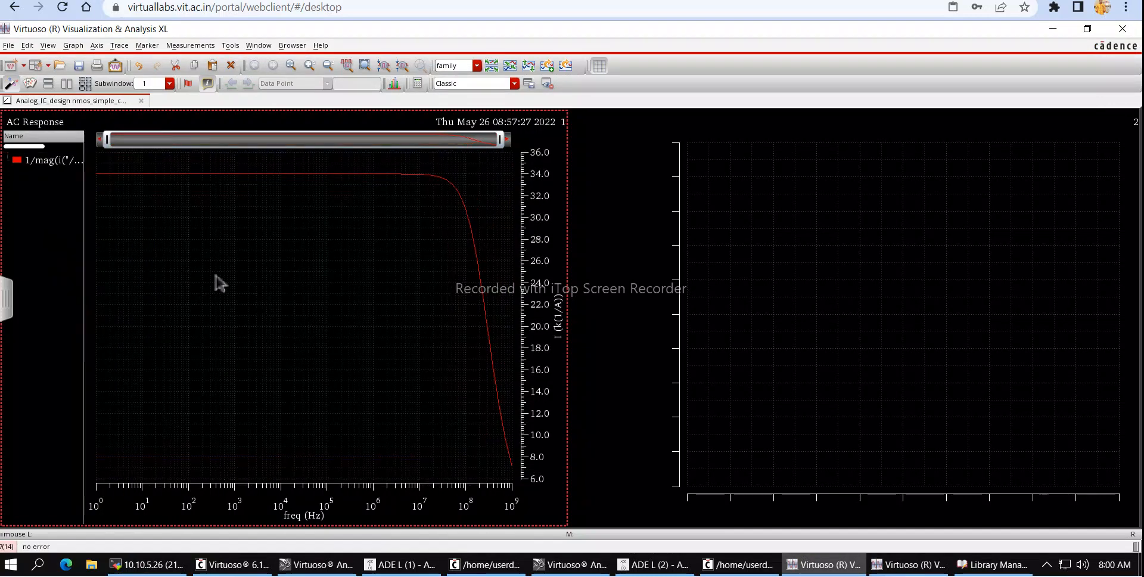
key("v")
left_click_drag(224, 278, 241, 278)
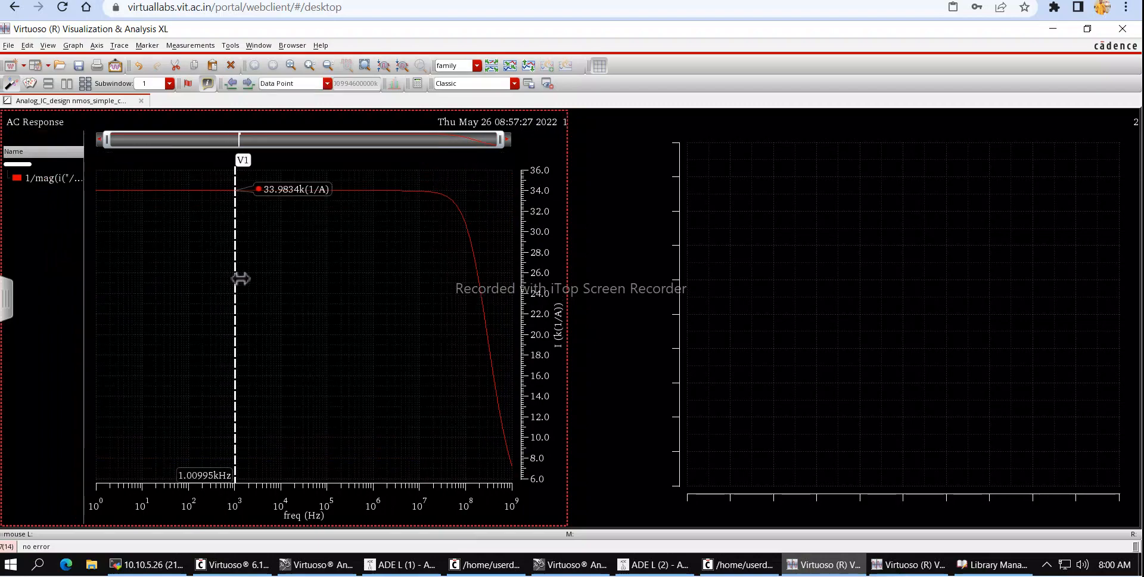
Switch to the Current mirrors notes, write Rout = 33.98 kΩ below the output impedance equation, and draw a box around it.
key("alt+Tab")
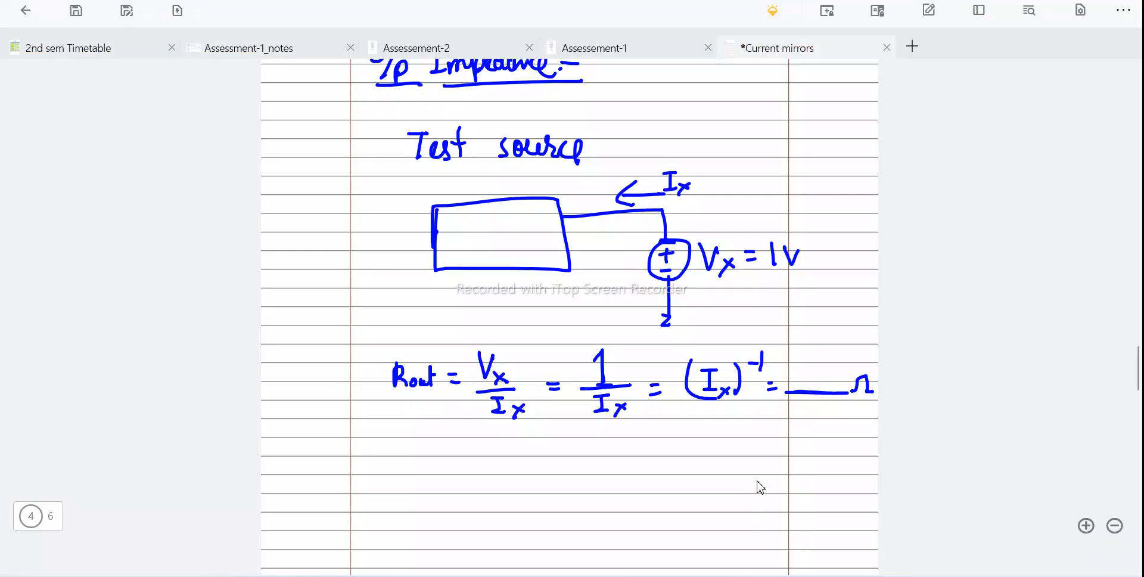
left_click_drag(446, 450, 448, 469)
left_click_drag(448, 450, 456, 466)
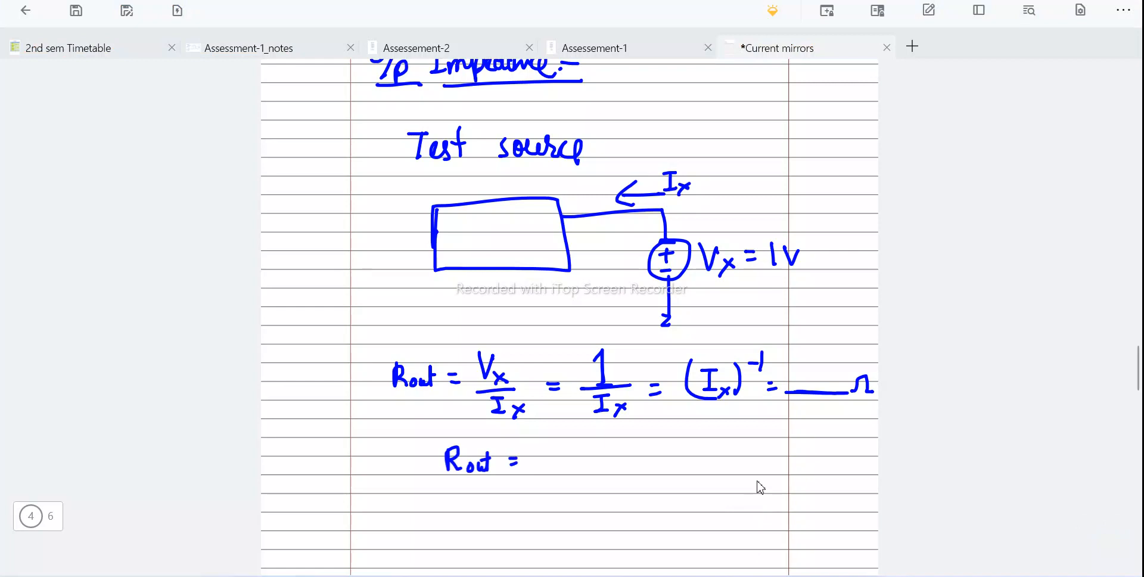
left_click_drag(611, 452, 652, 468)
mouse_move(437, 436)
left_mouse_down()
mouse_move(676, 424)
mouse_move(604, 492)
mouse_move(420, 483)
mouse_move(473, 437)
mouse_move(501, 436)
left_mouse_up()
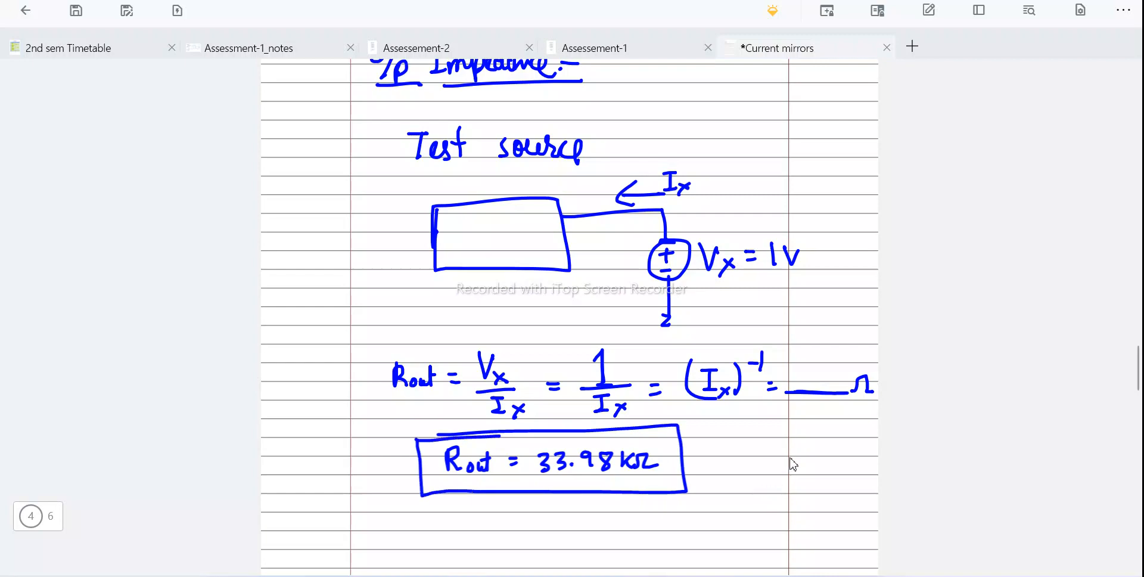
scroll(780, 518, "up", 10)
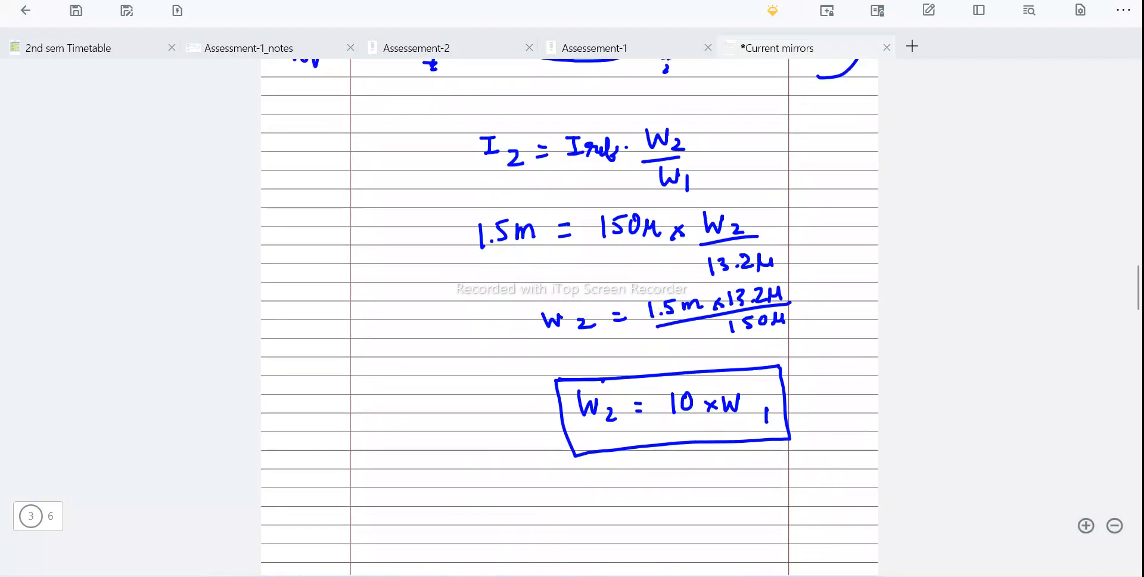